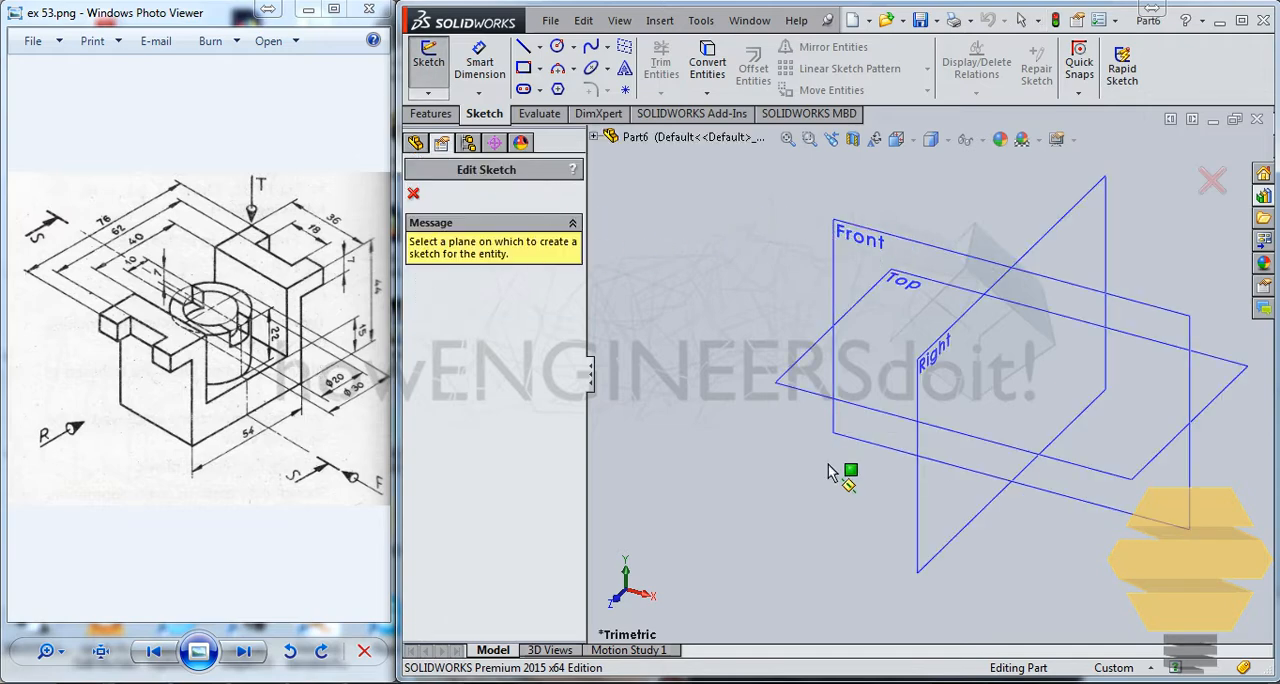
# On the Right plane, sketch the outer half-profile: short vertical, horizontal, vertical about 37 mm and bottom horizontal about 22 mm ending below the origin
pyautogui.click(922, 510)
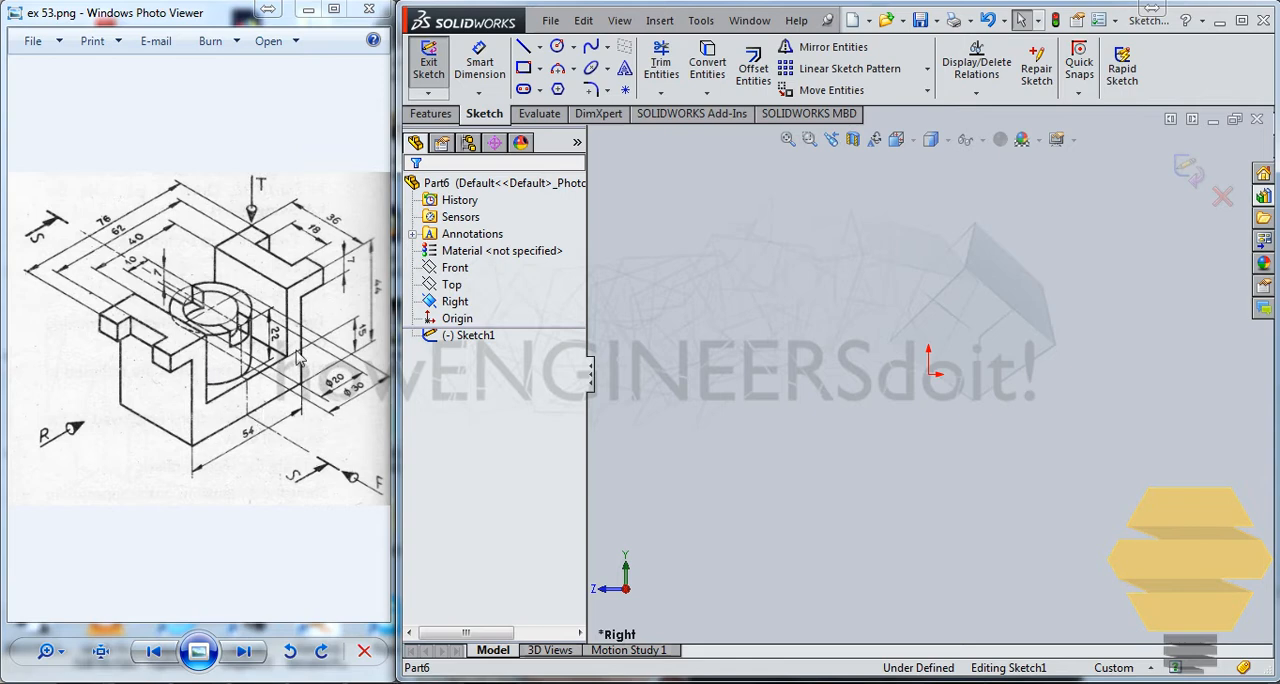
pyautogui.click(522, 48)
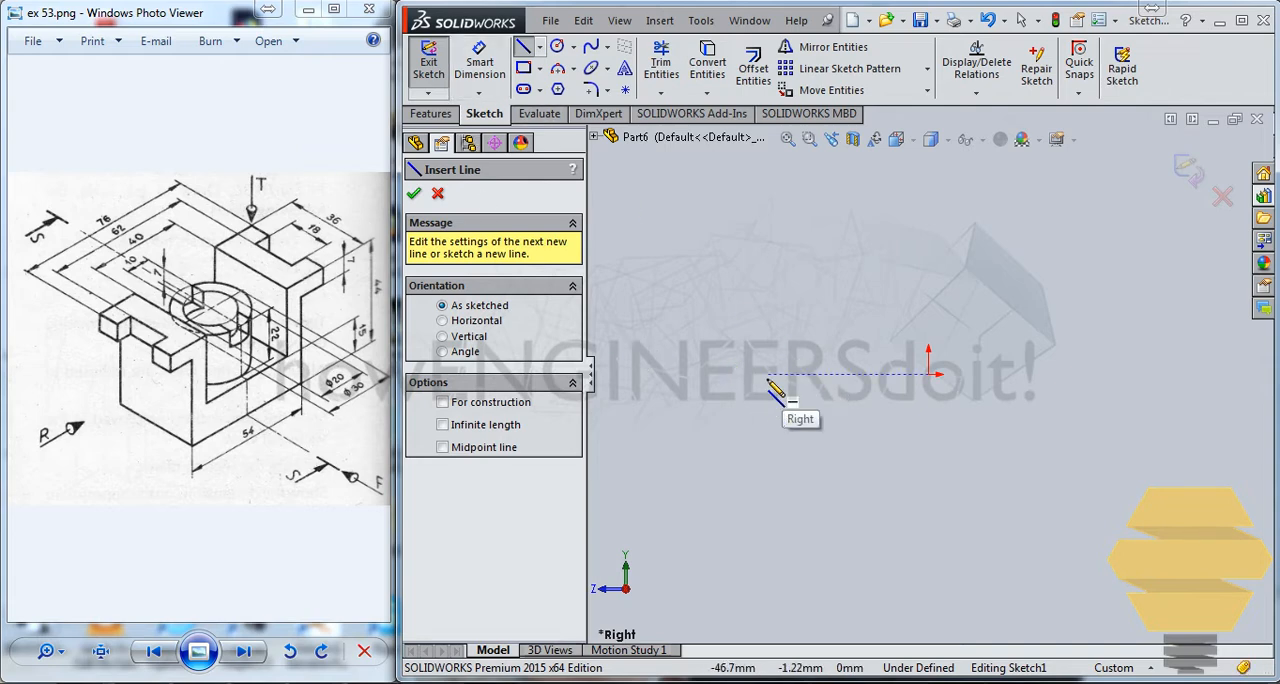
pyautogui.moveTo(767, 375); pyautogui.dragTo(767, 408)
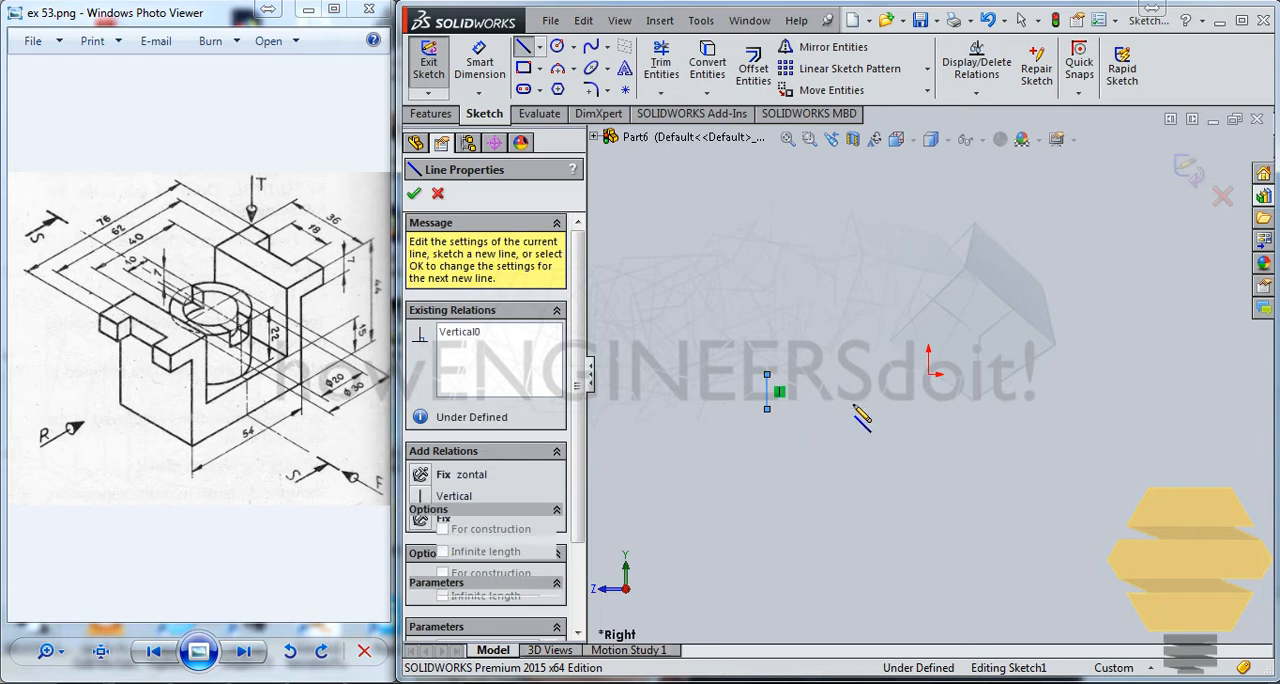
pyautogui.click(852, 408)
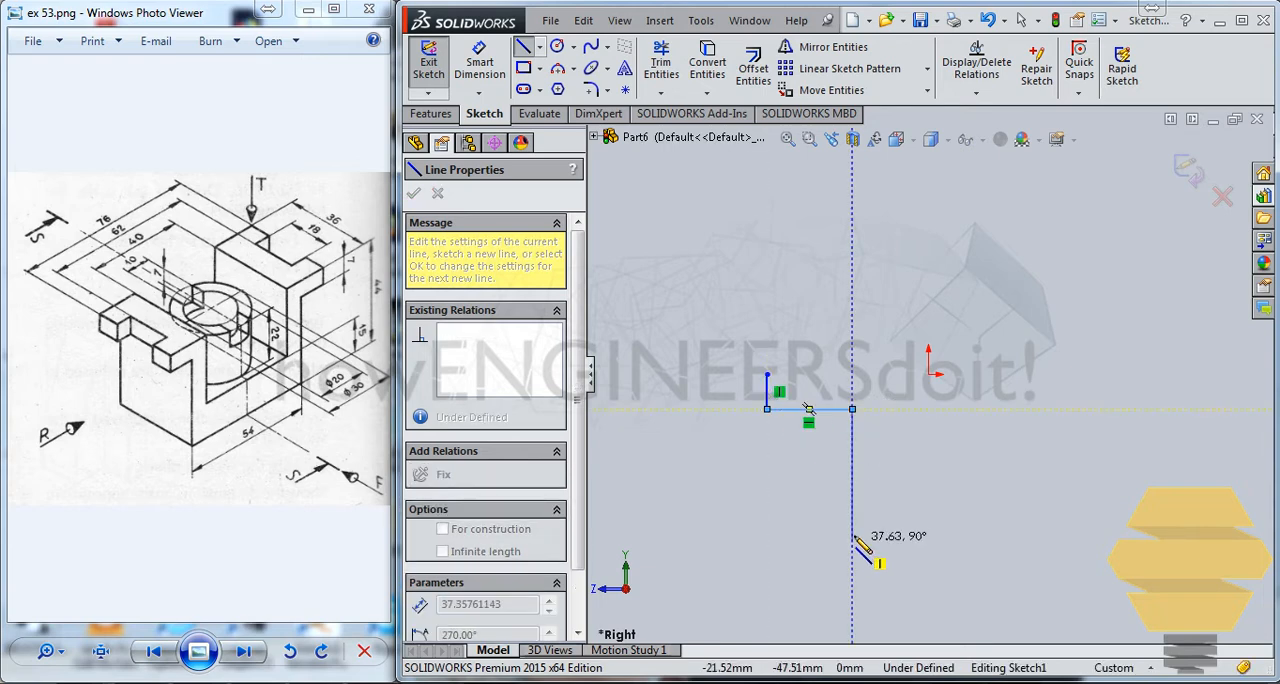
pyautogui.click(852, 533)
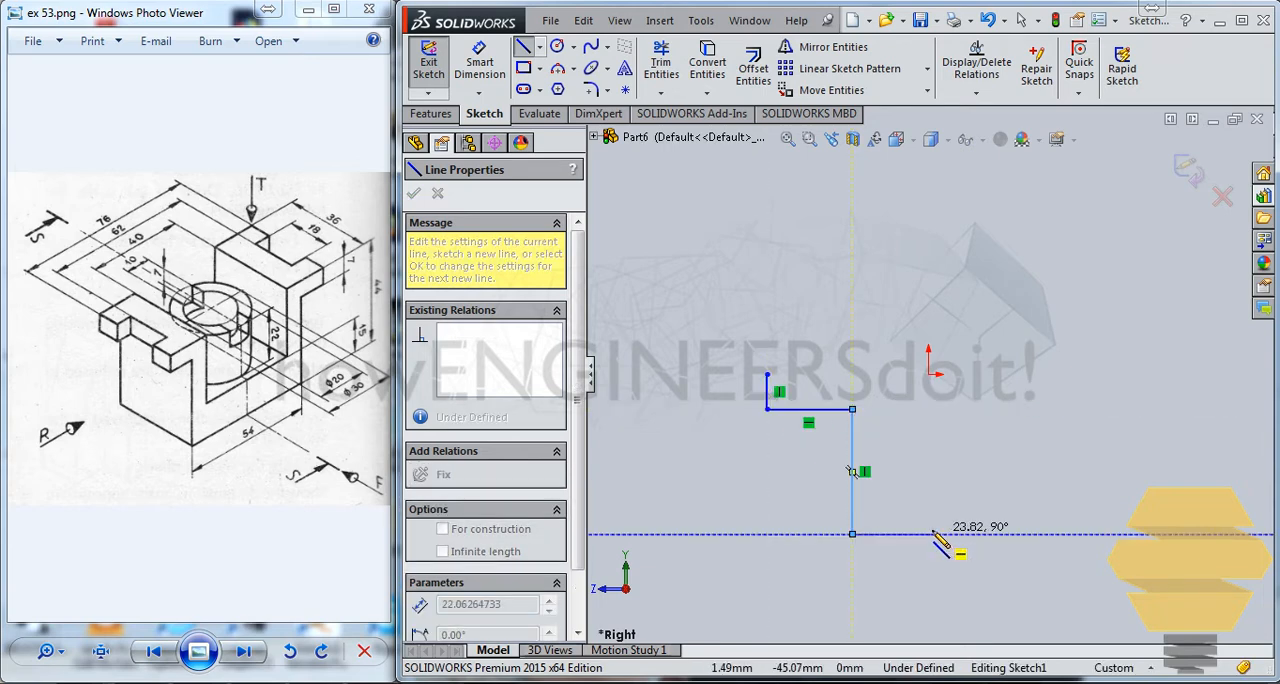
pyautogui.doubleClick(929, 533)
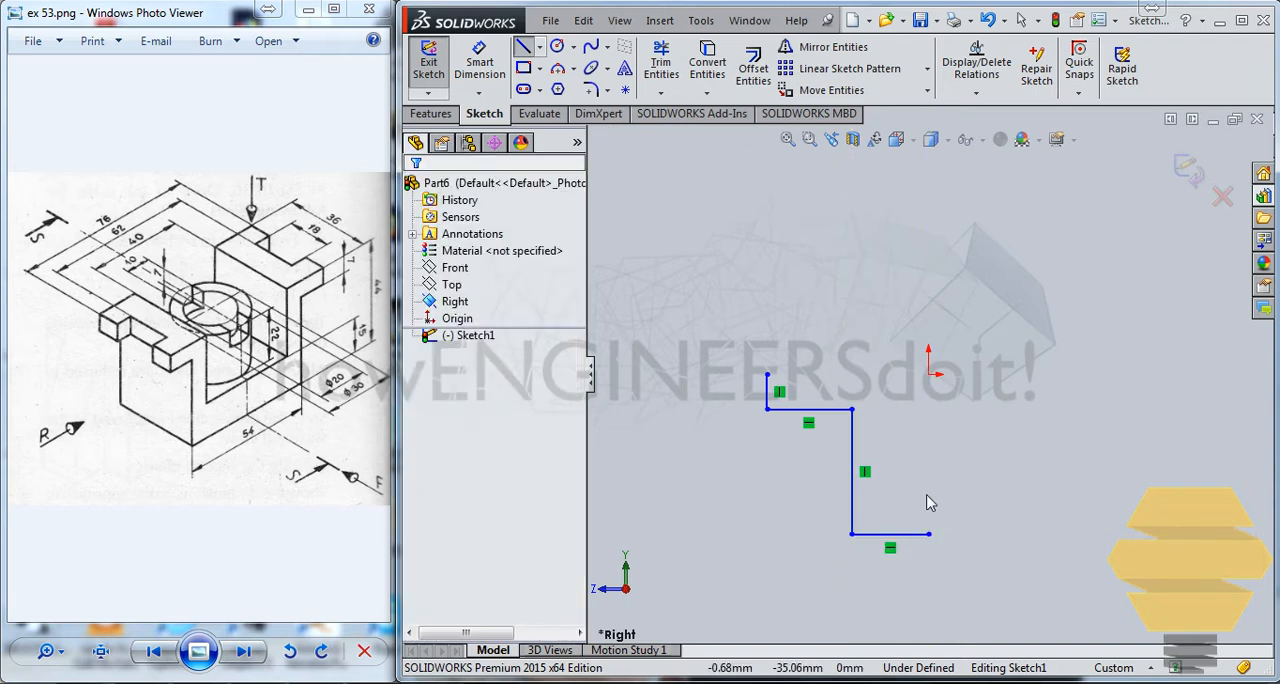
pyautogui.press('Escape')
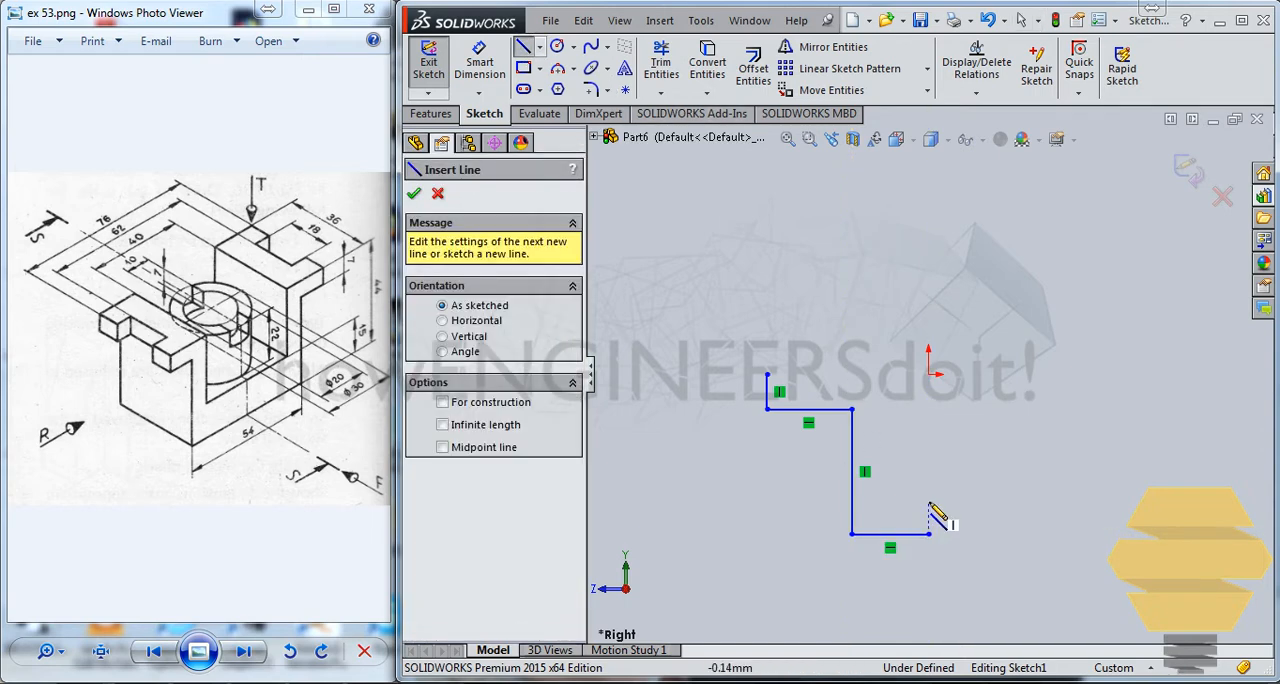
# Sketch the inner half-profile from below the origin: a horizontal line, a vertical about 37 mm and a top horizontal about 31 mm closing the flange
pyautogui.click(928, 501)
pyautogui.click(876, 501)
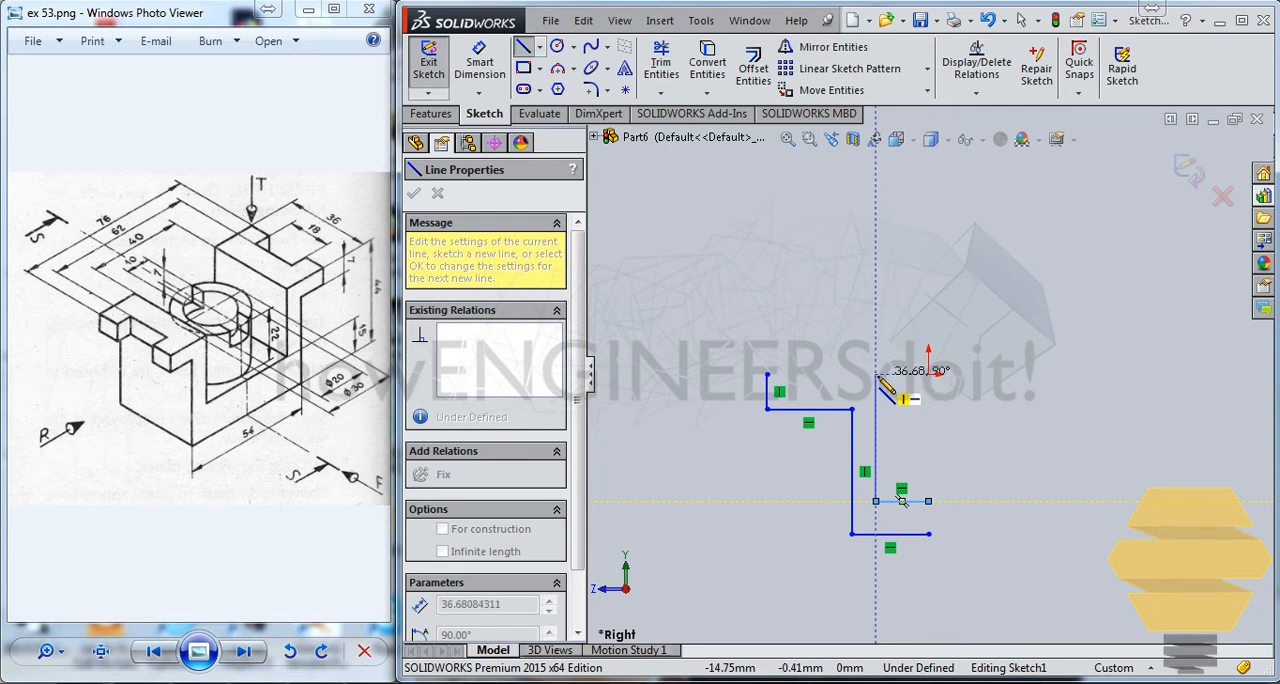
pyautogui.click(876, 374)
pyautogui.click(768, 375)
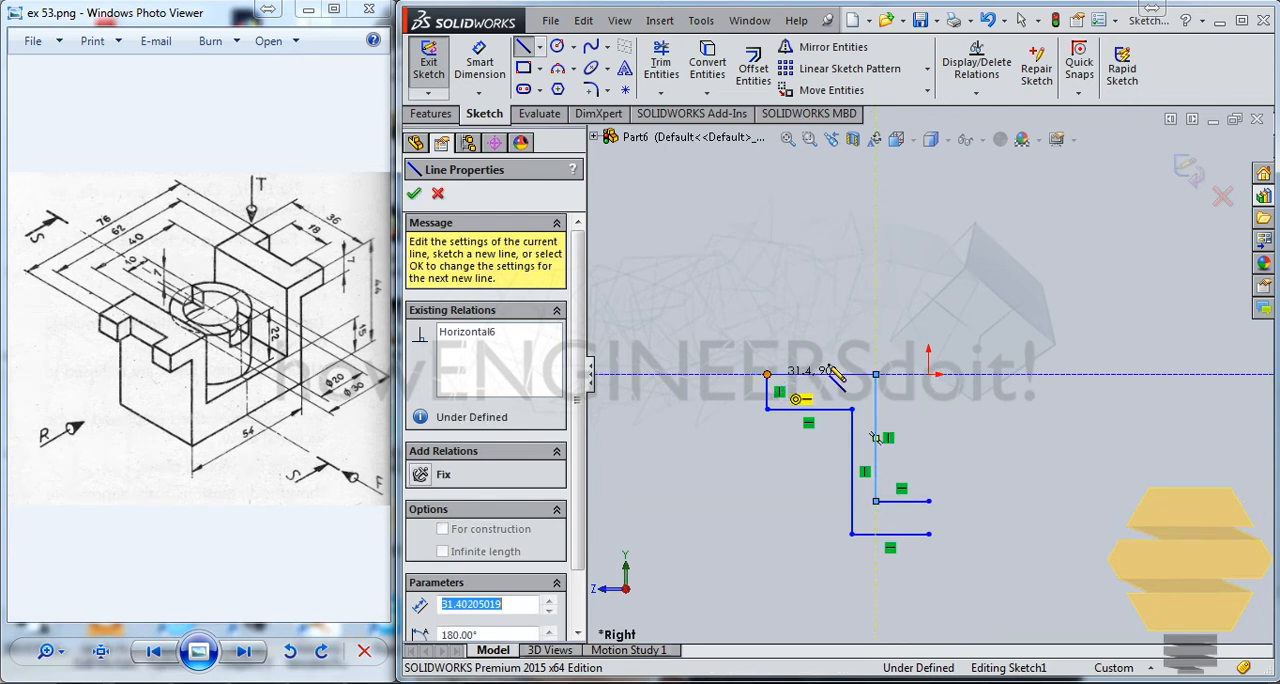
pyautogui.press('Escape')
pyautogui.moveTo(728, 316); pyautogui.dragTo(960, 590)
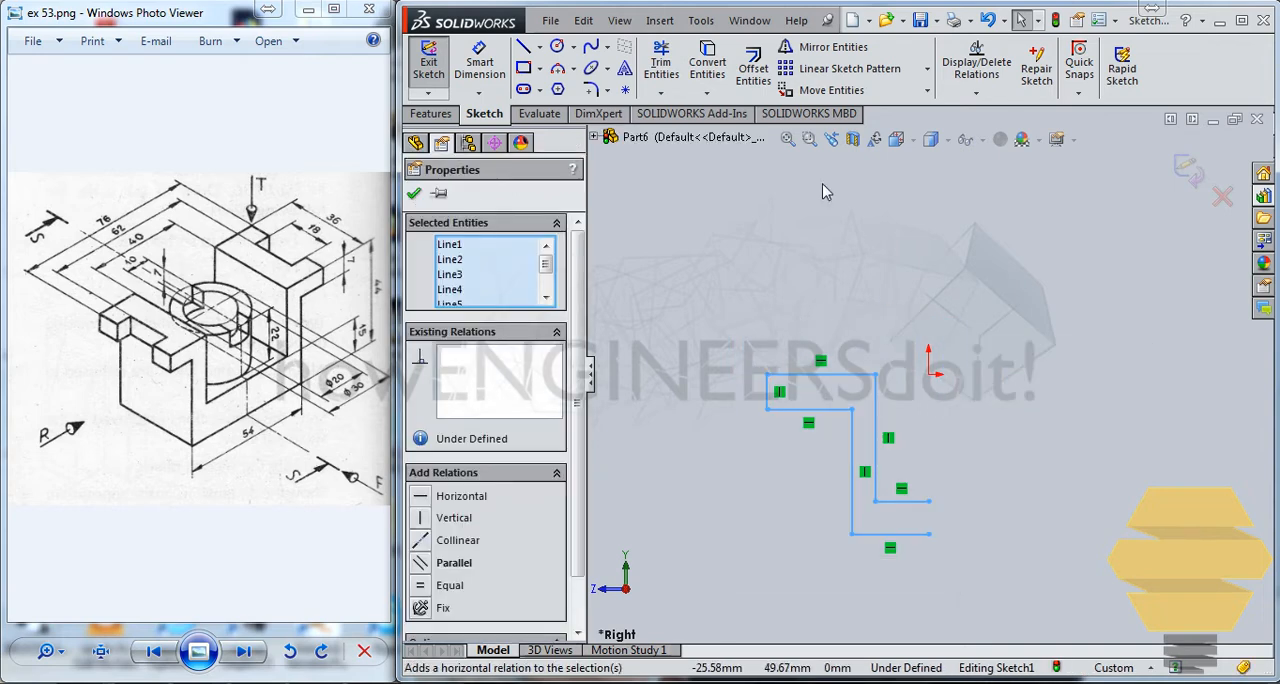
pyautogui.click(833, 47)
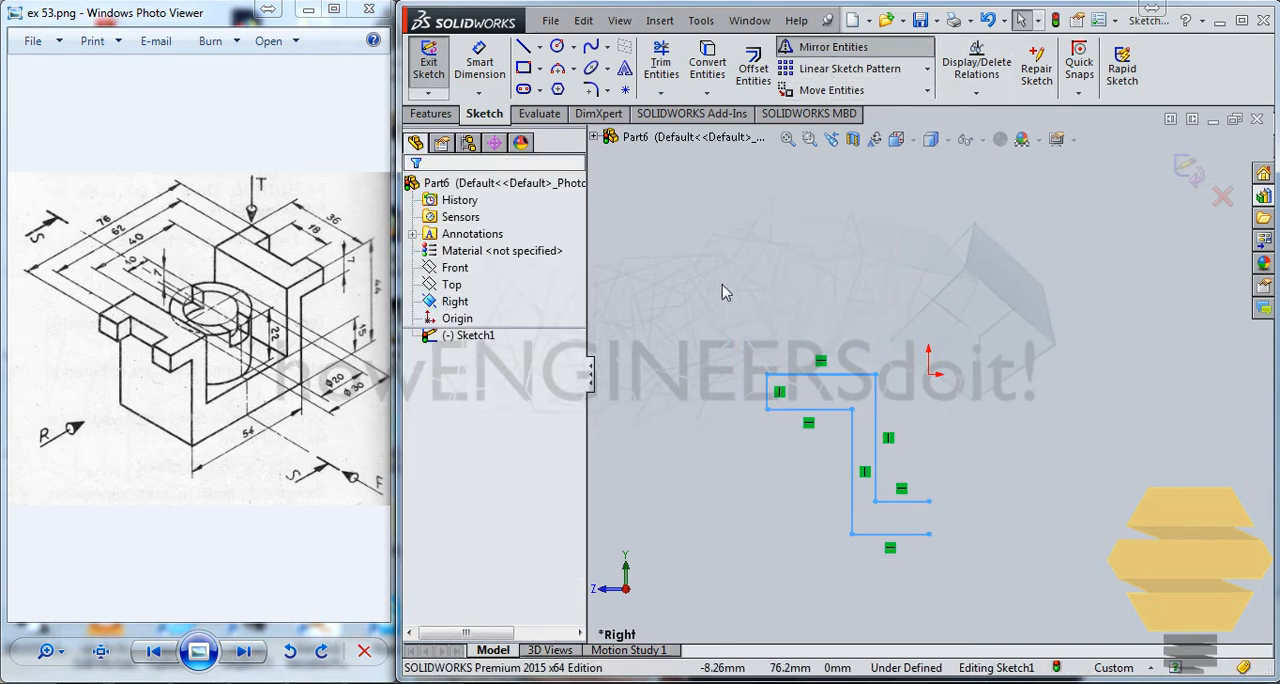
pyautogui.press('Escape')
# Draw a vertical centerline about 51 mm long upward from the origin
pyautogui.click(540, 47)
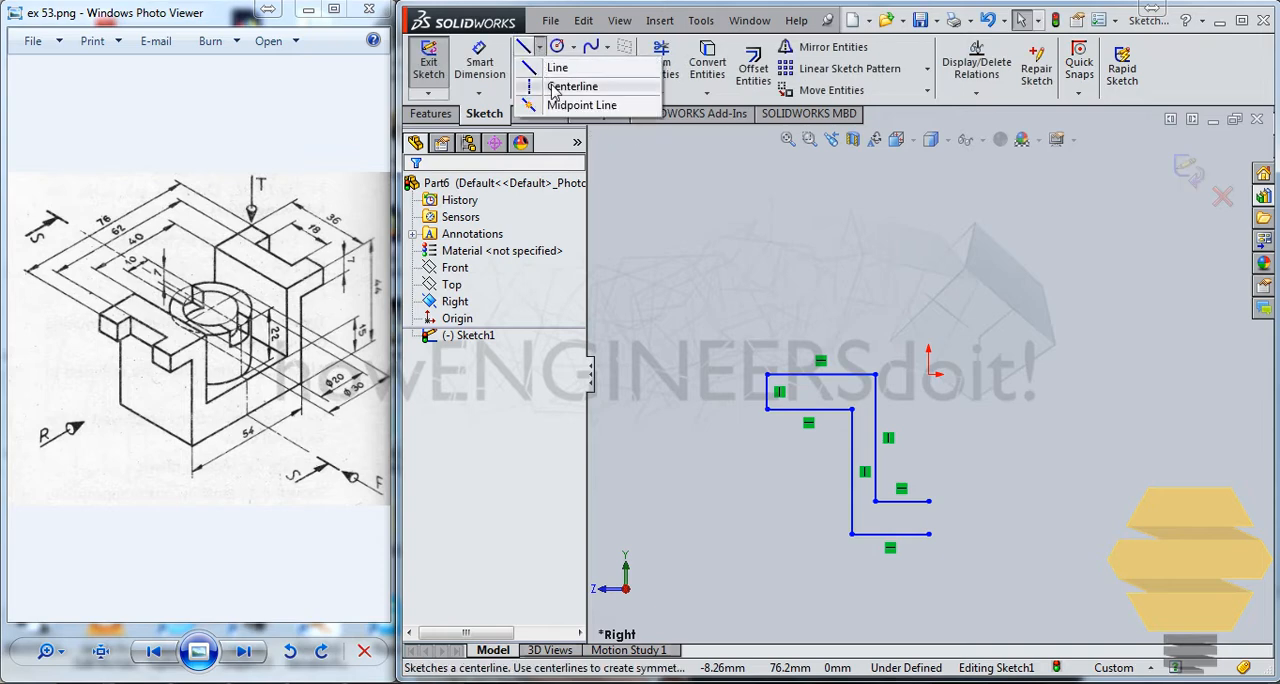
pyautogui.click(549, 84)
pyautogui.click(928, 373)
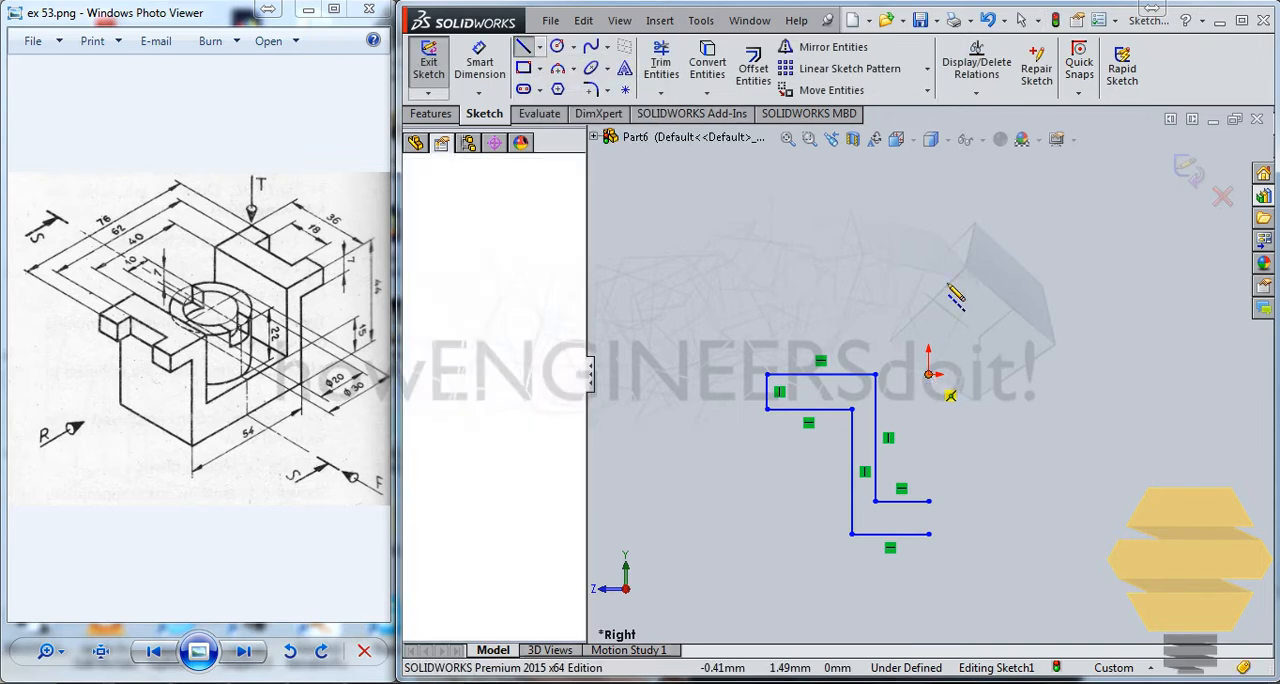
pyautogui.click(929, 196)
pyautogui.press('Escape')
pyautogui.press('Escape')
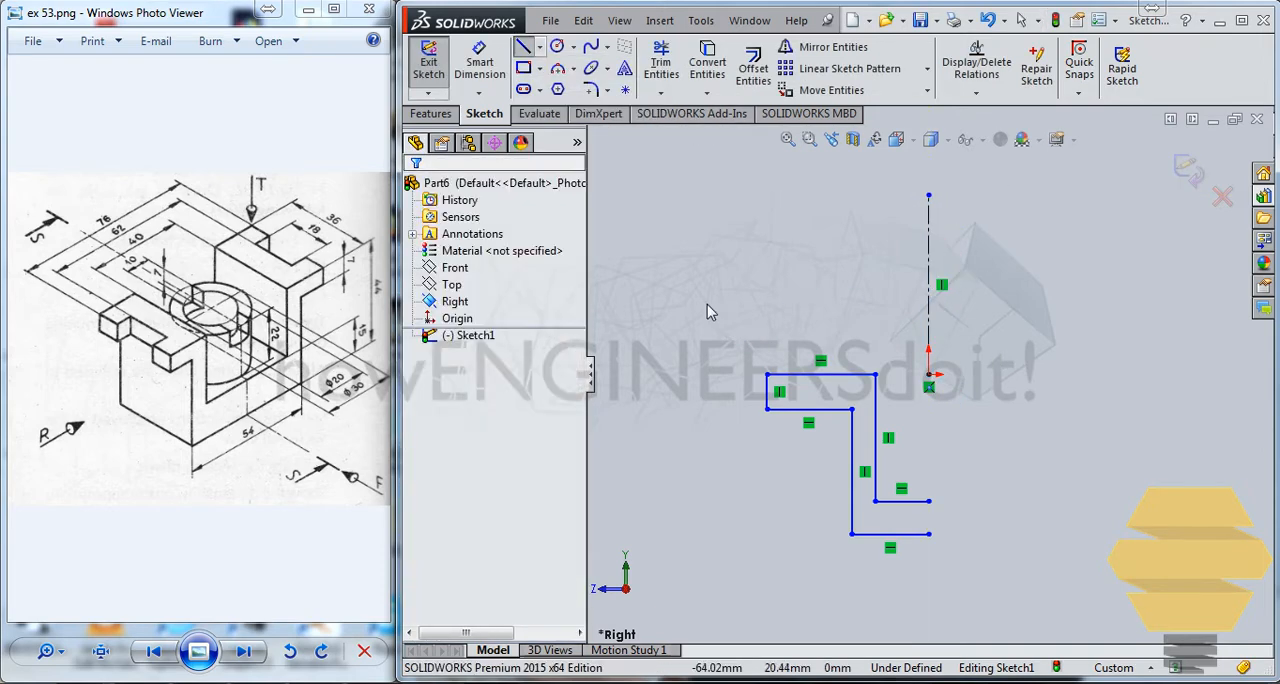
# Mirror all the half-profile lines about the vertical centerline, keeping the originals
pyautogui.moveTo(707, 304); pyautogui.dragTo(1062, 624)
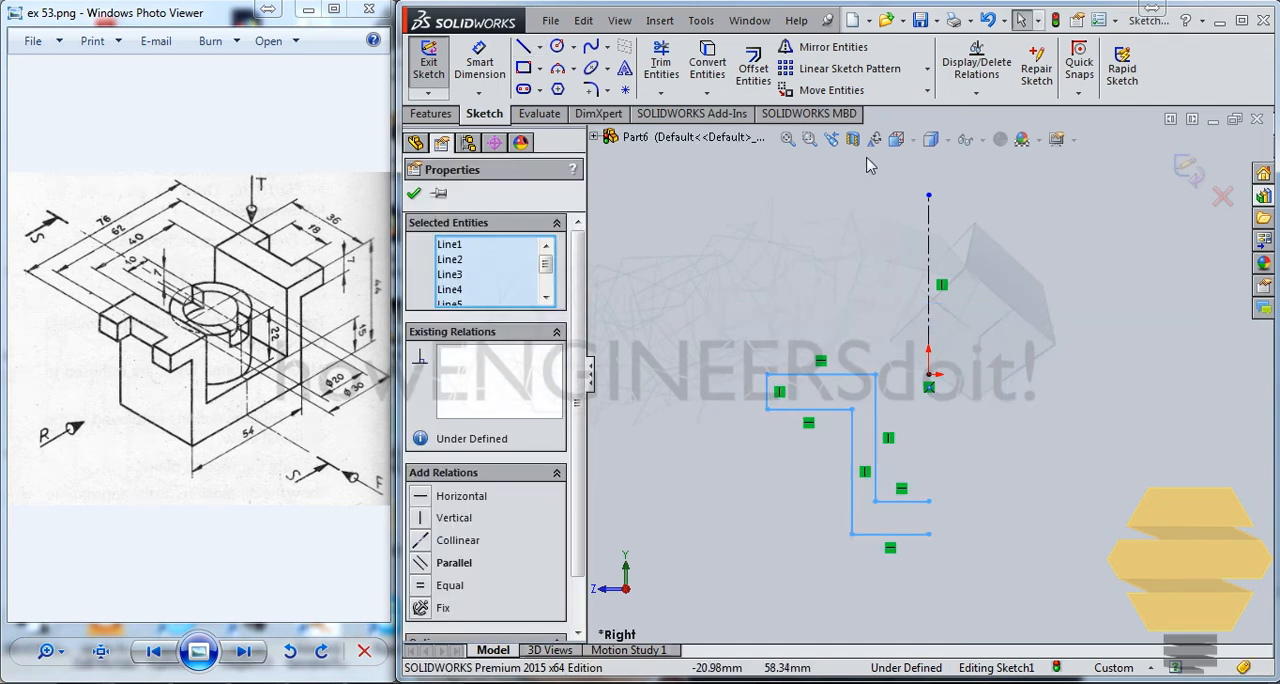
pyautogui.click(832, 47)
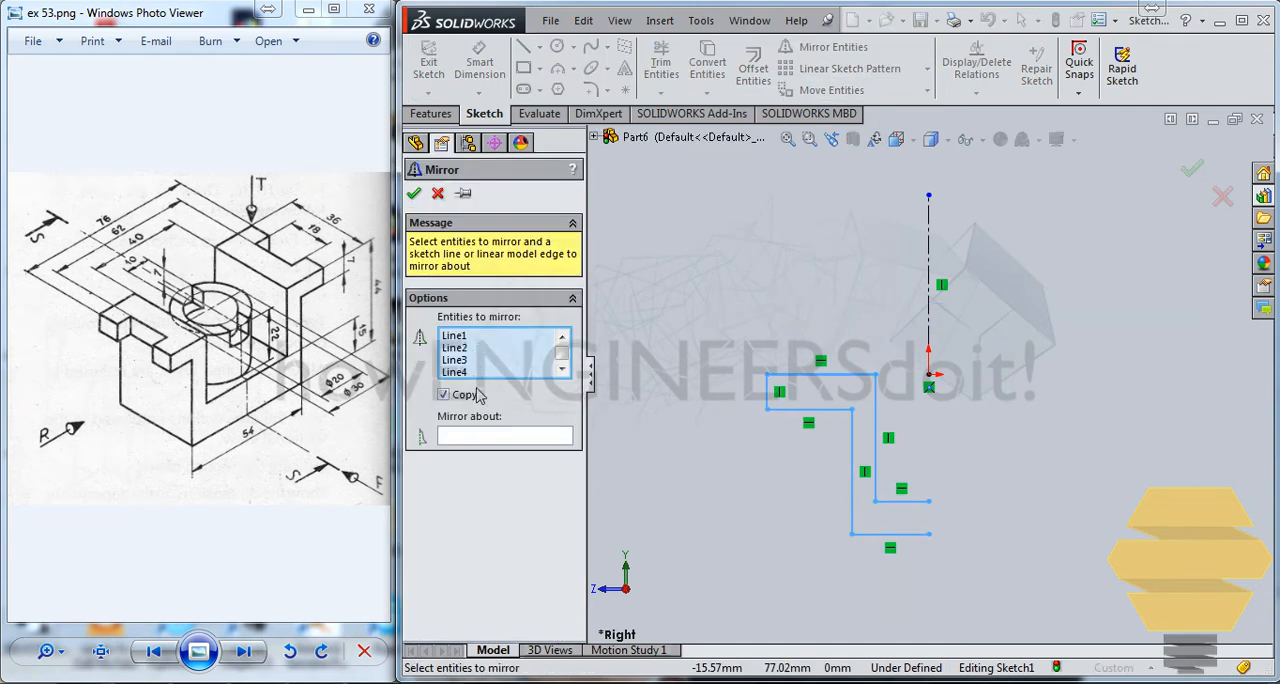
pyautogui.click(477, 437)
pyautogui.click(929, 290)
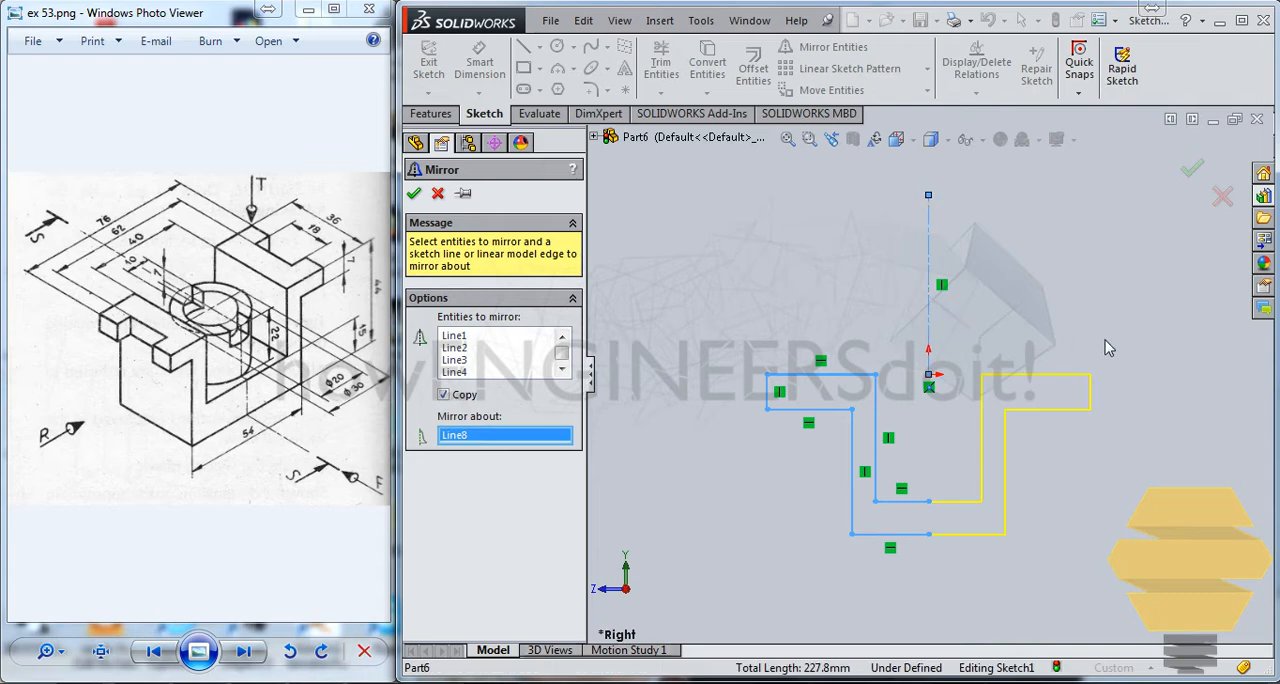
pyautogui.click(1193, 173)
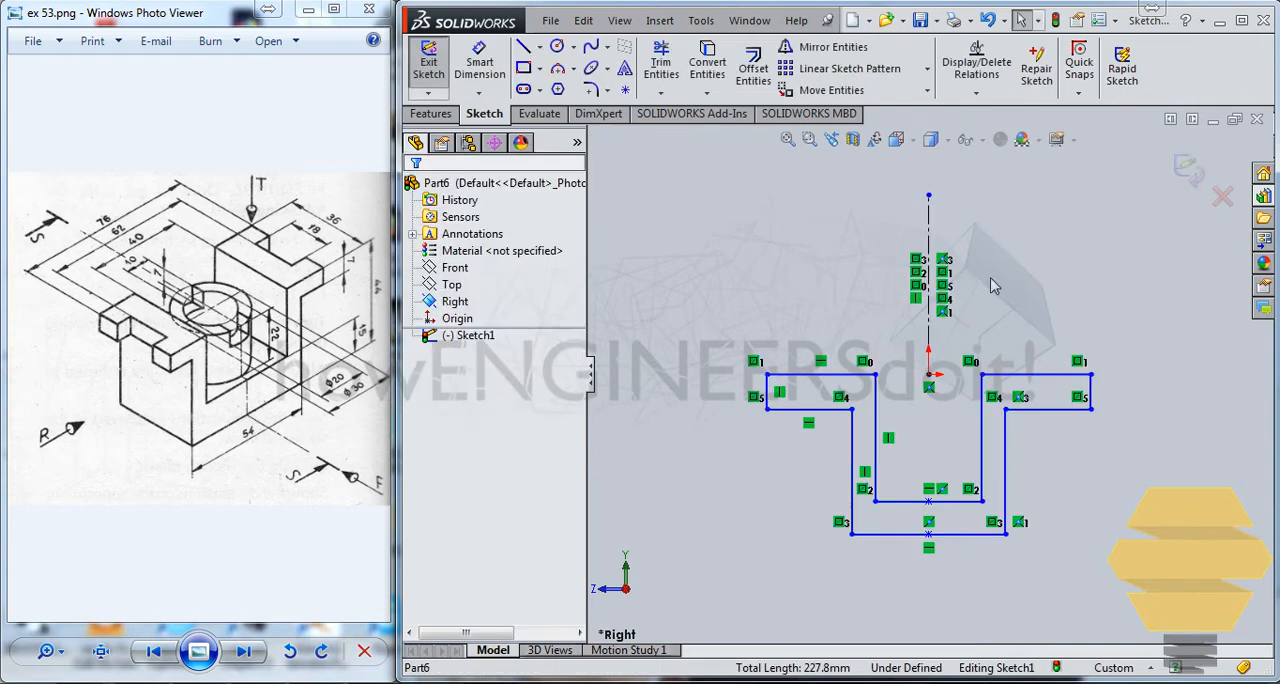
# Delete the inner and outer horizontal lines at the bottom of the U-shaped profile
pyautogui.click(922, 502)
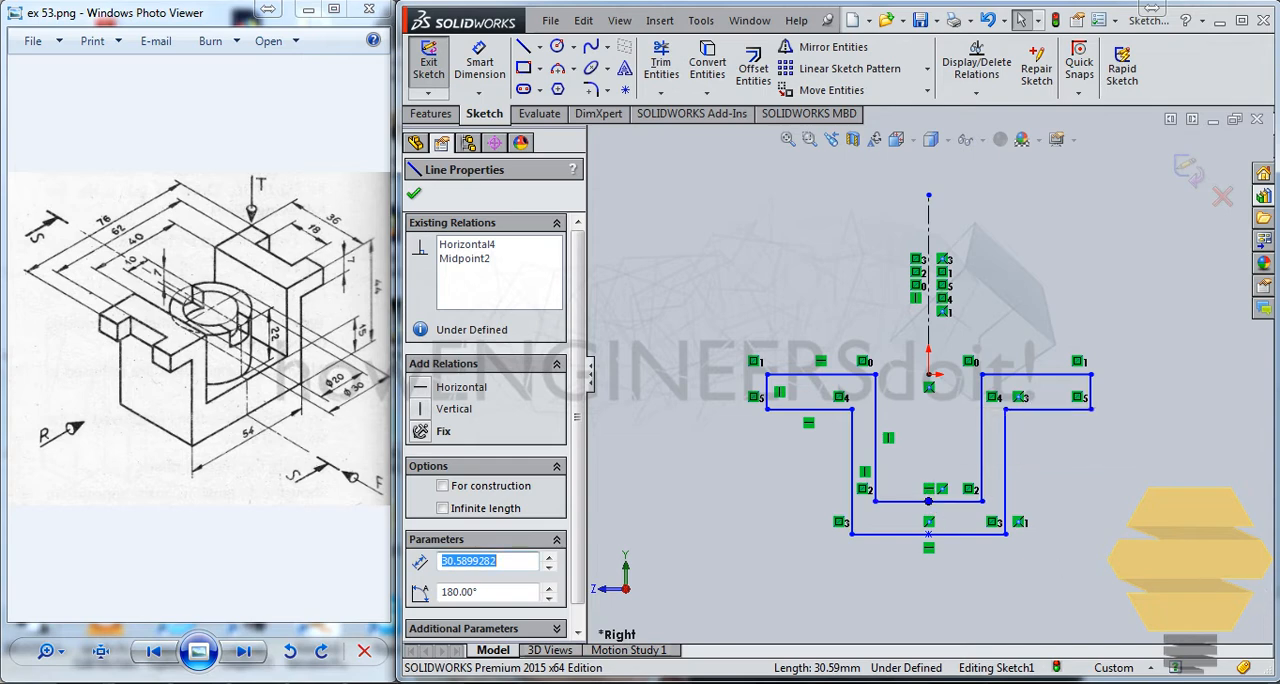
pyautogui.press('Delete')
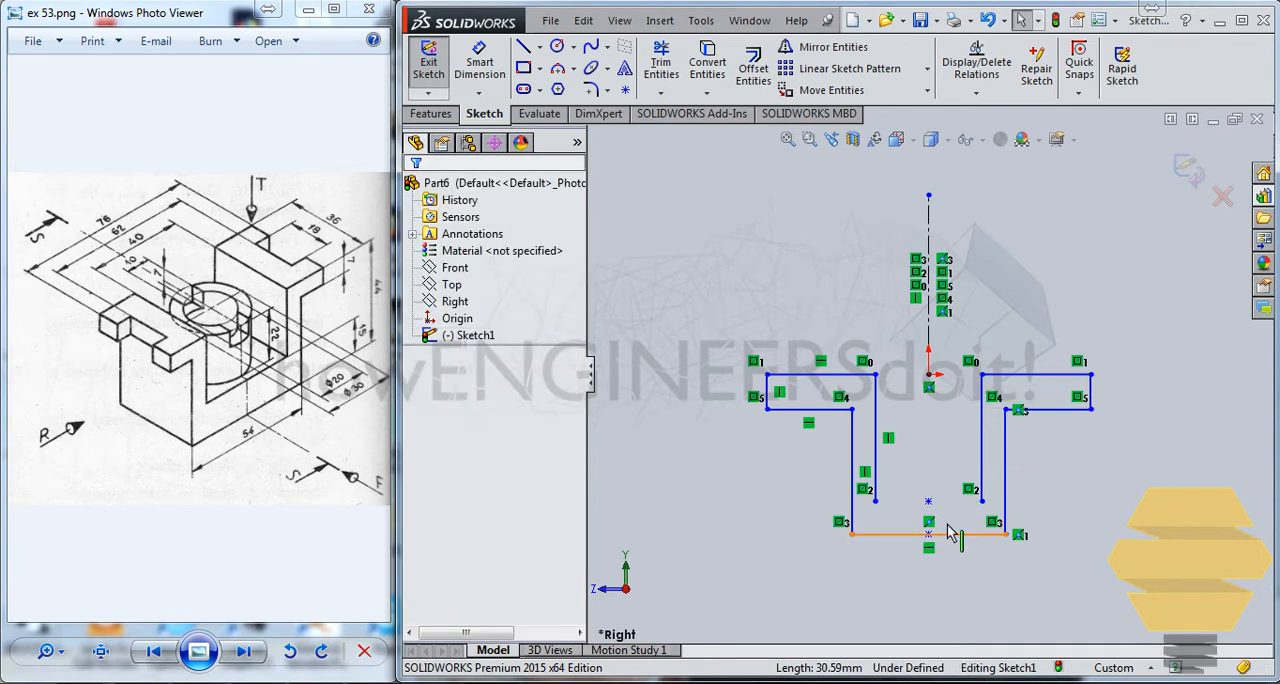
pyautogui.click(945, 532)
pyautogui.press('Delete')
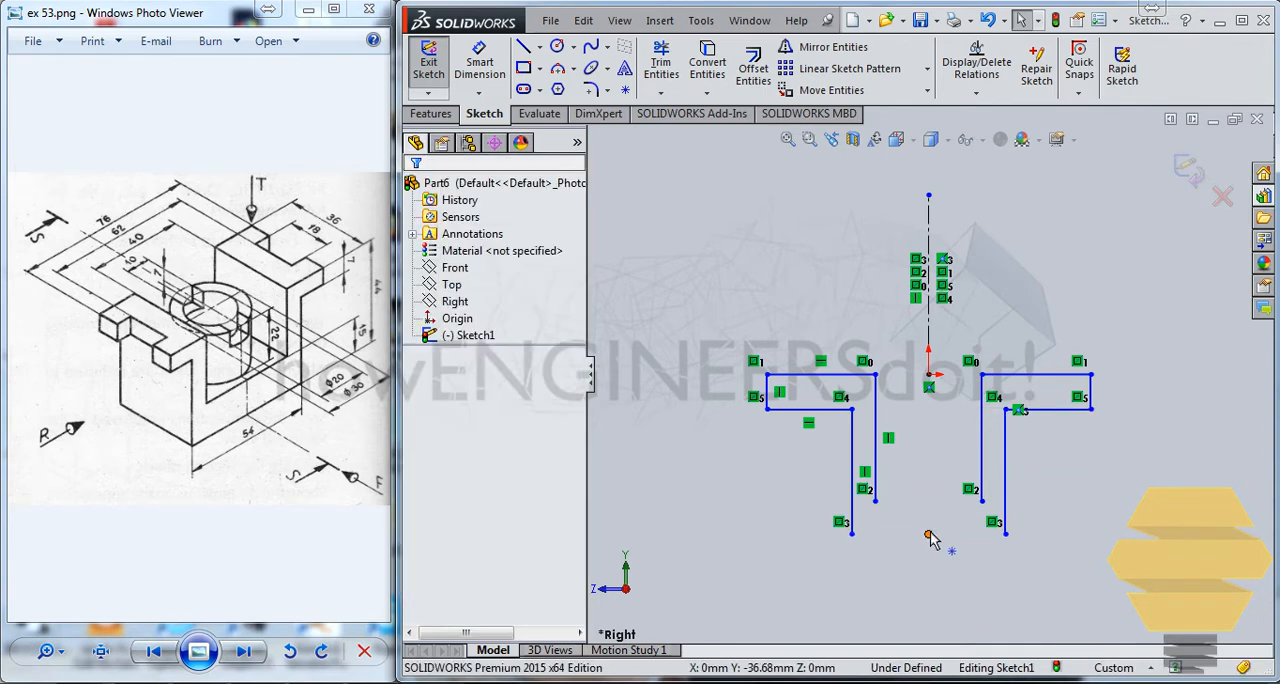
# Close the bottom of the U-shaped profile with new single horizontal lines between the inner wall ends and between the outer wall ends
pyautogui.click(523, 47)
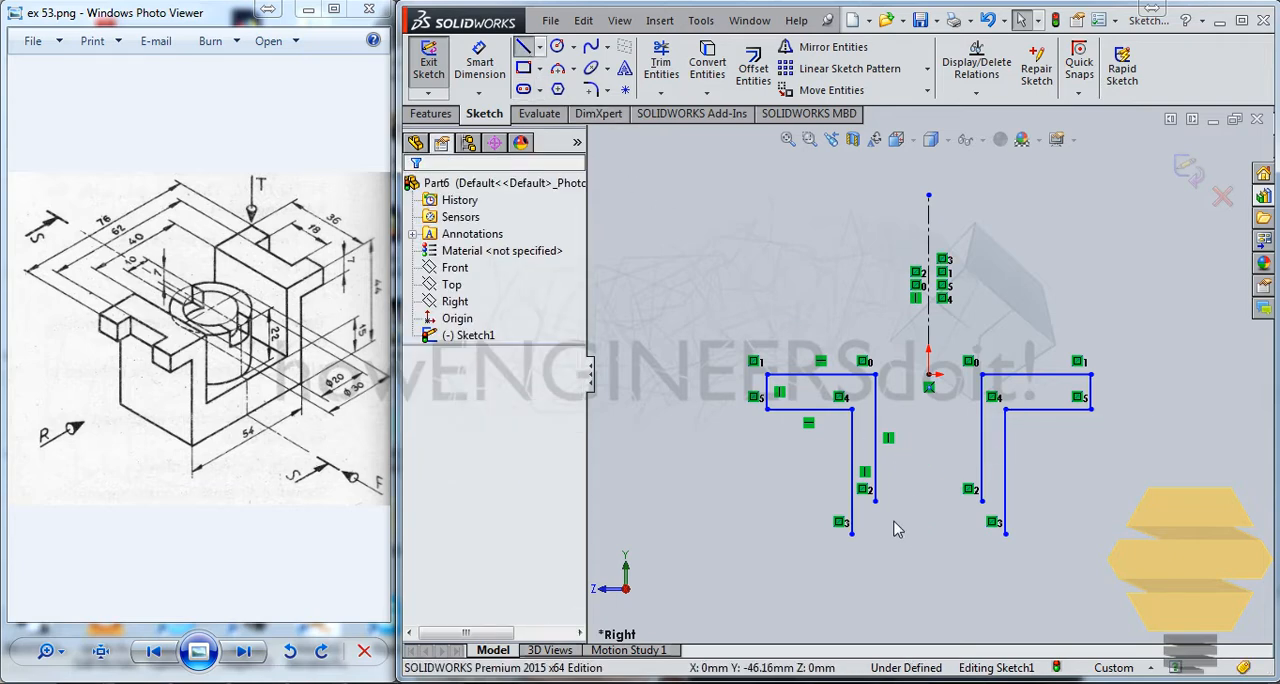
pyautogui.click(982, 500)
pyautogui.click(1006, 519)
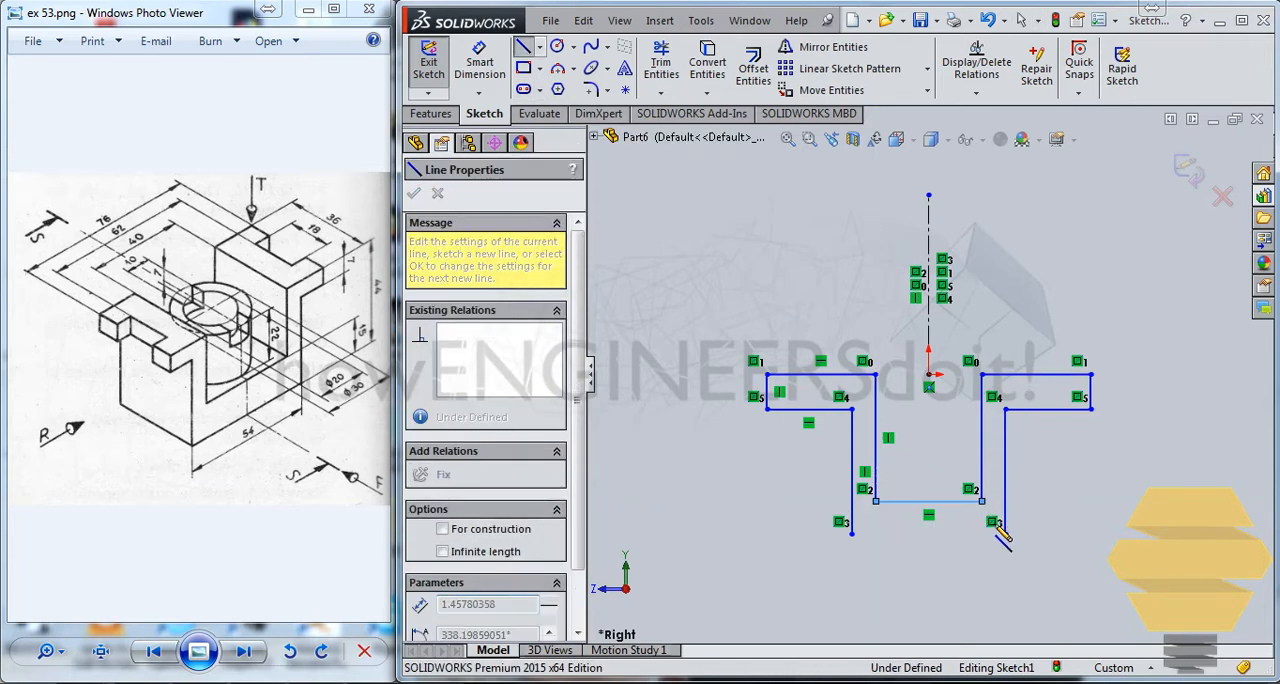
pyautogui.doubleClick(852, 534)
pyautogui.press('Escape')
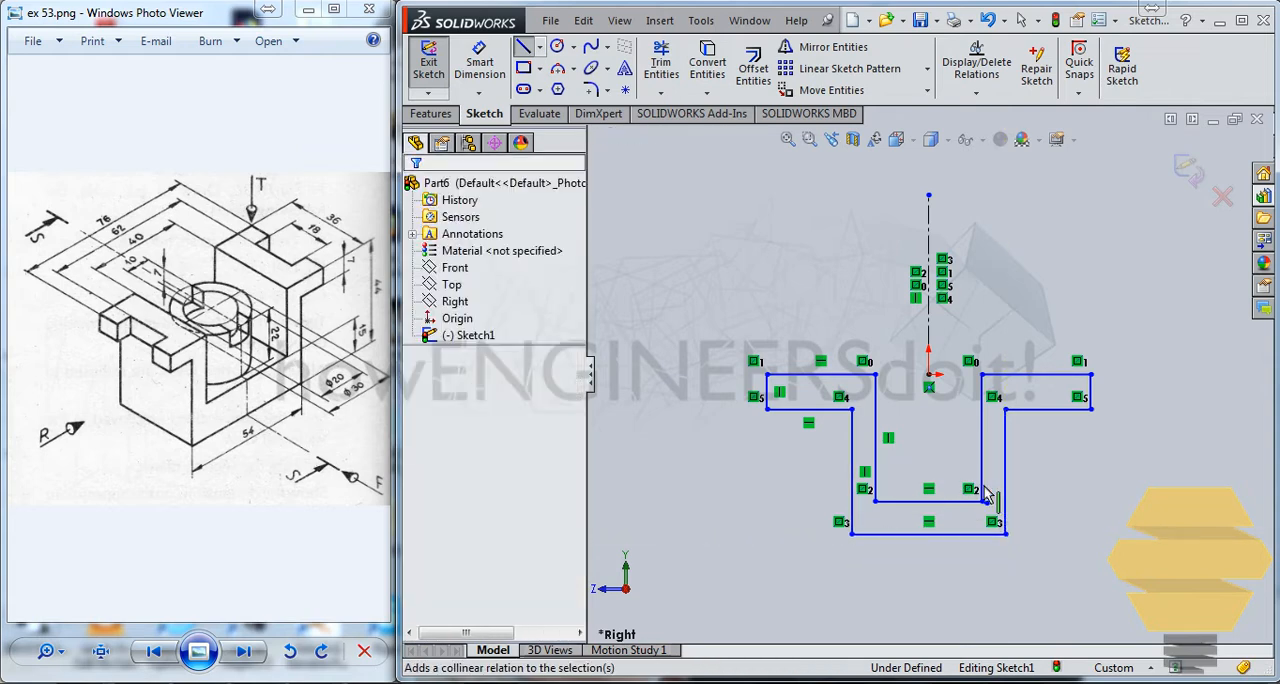
# Delete the tiny stray line at the inner lower corner of the mirrored wall
pyautogui.scroll(-5, 976, 495)
pyautogui.click(977, 493)
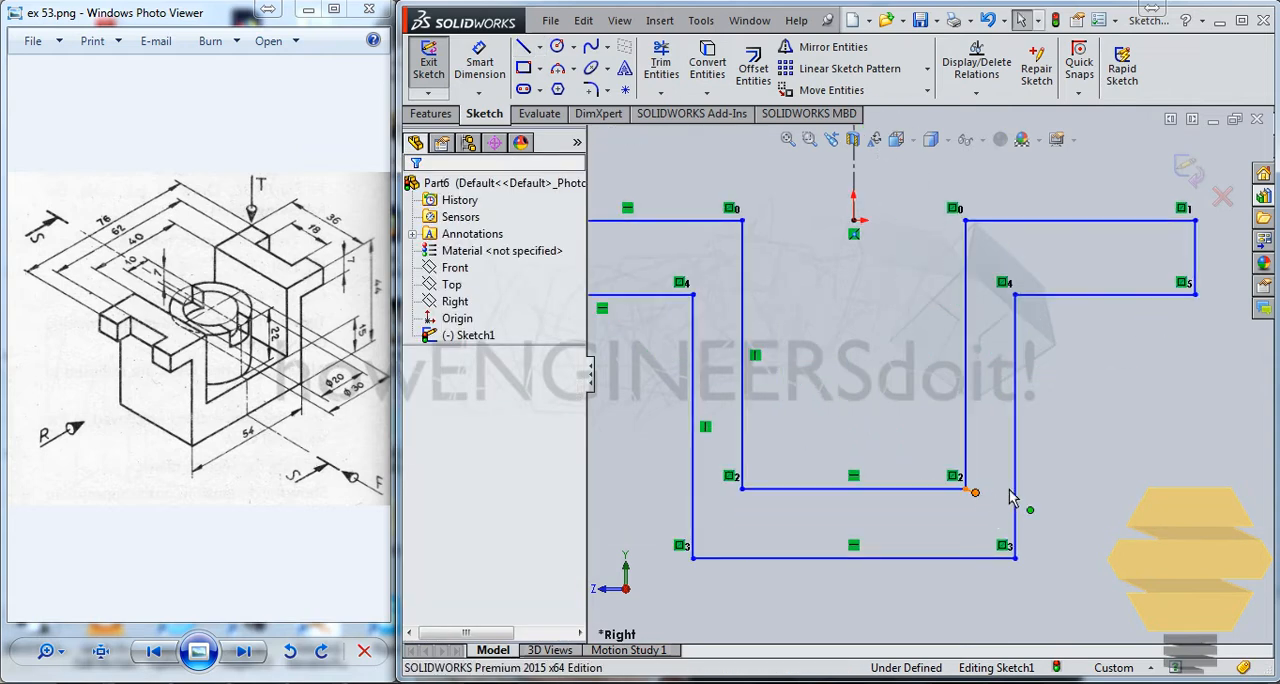
pyautogui.click(957, 511)
pyautogui.scroll(-3, 993, 495)
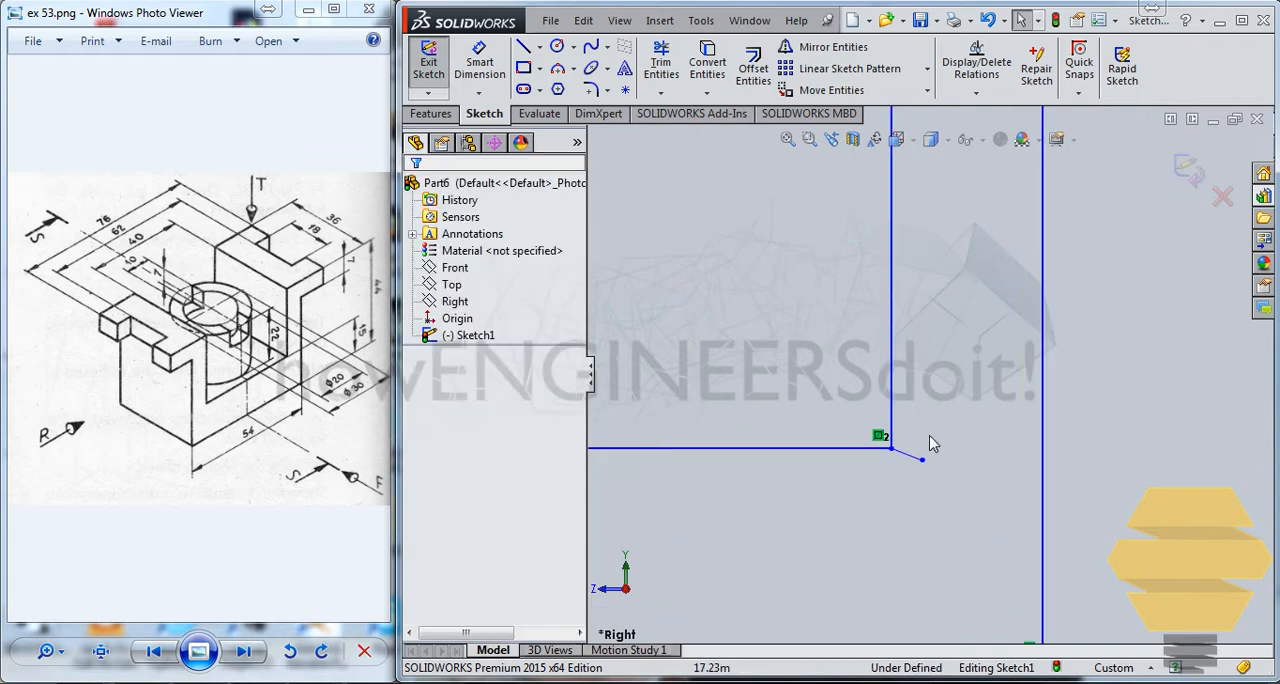
pyautogui.click(911, 456)
pyautogui.click(946, 455)
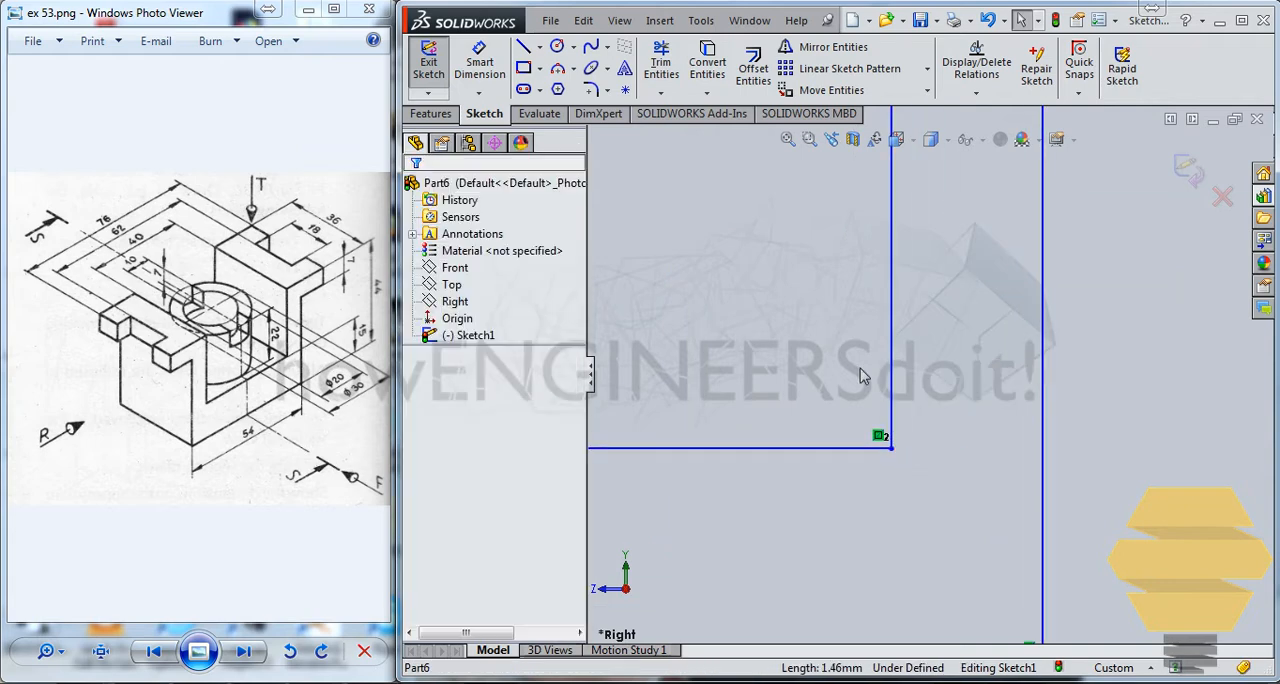
# Dimension the outer bottom line of the U-shaped profile and set its width to 54 mm
pyautogui.scroll(2, 855, 373)
pyautogui.scroll(2, 855, 373)
pyautogui.scroll(2, 849, 263)
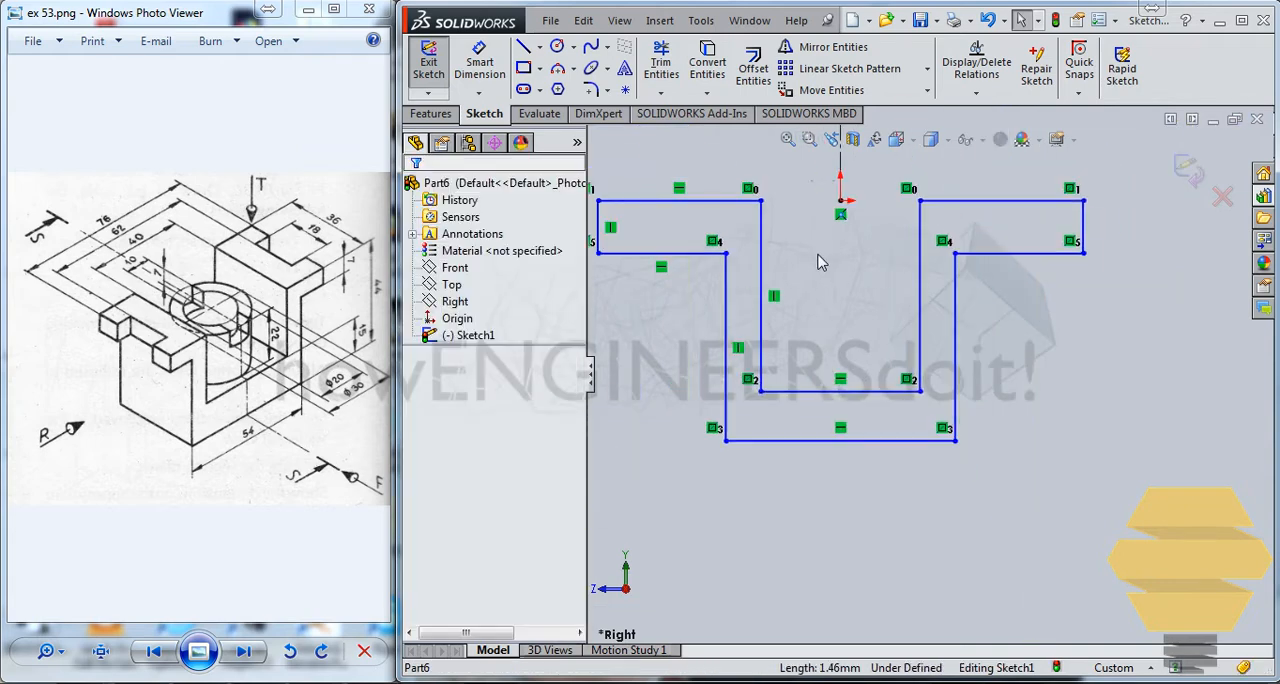
pyautogui.scroll(2, 737, 203)
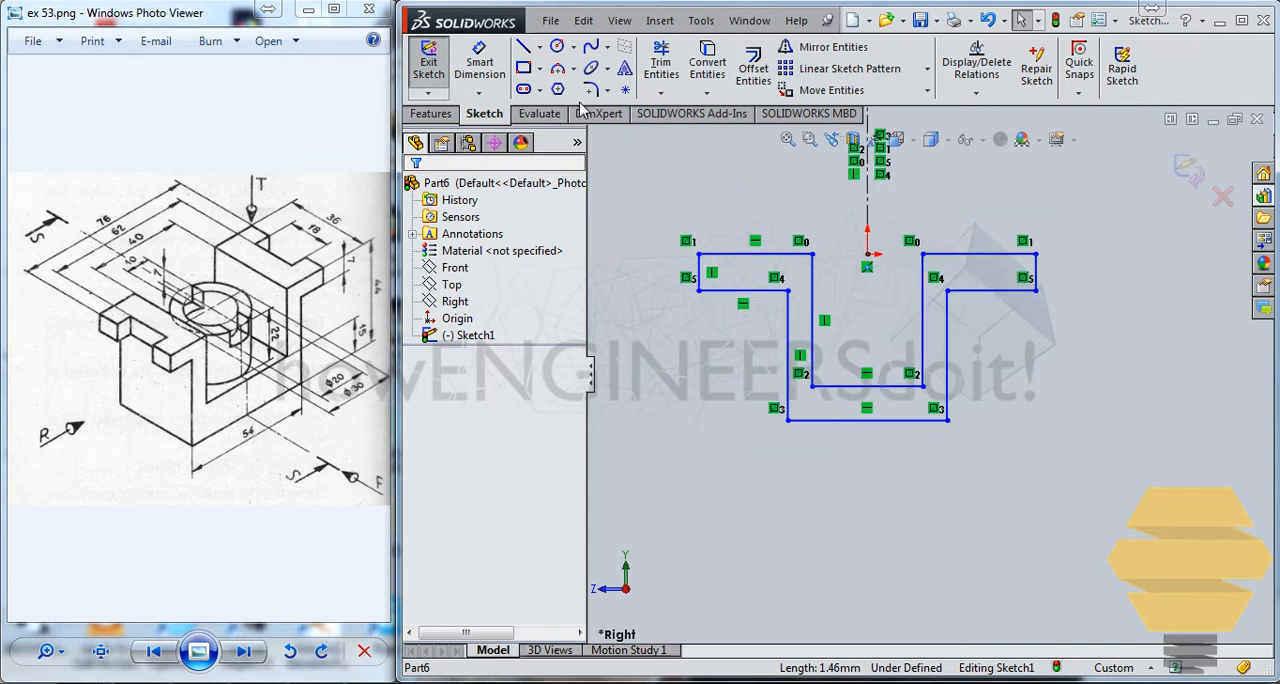
pyautogui.click(480, 62)
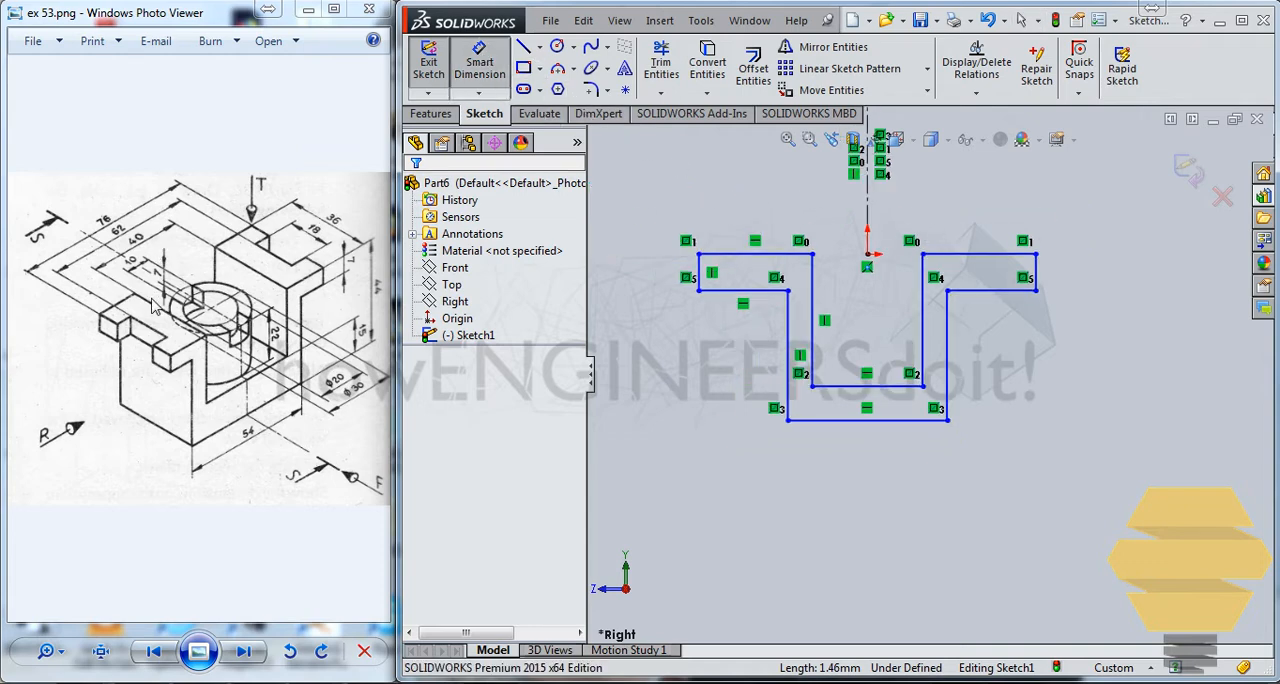
pyautogui.click(829, 428)
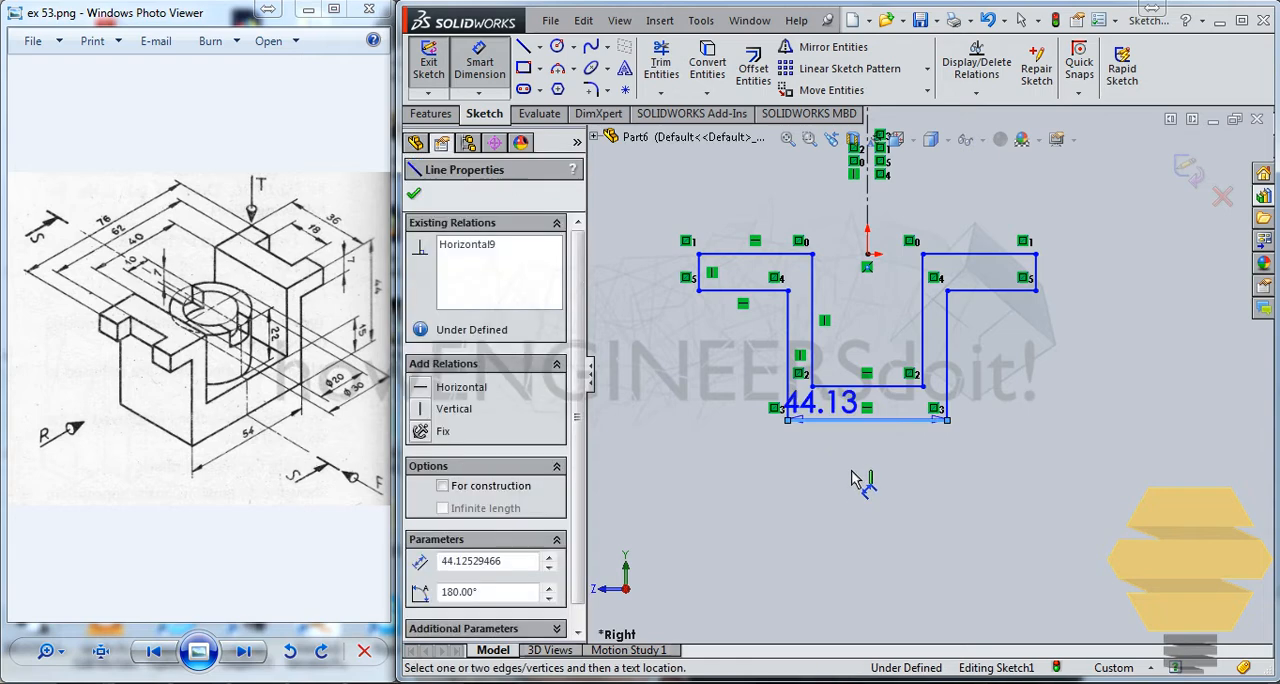
pyautogui.click(851, 475)
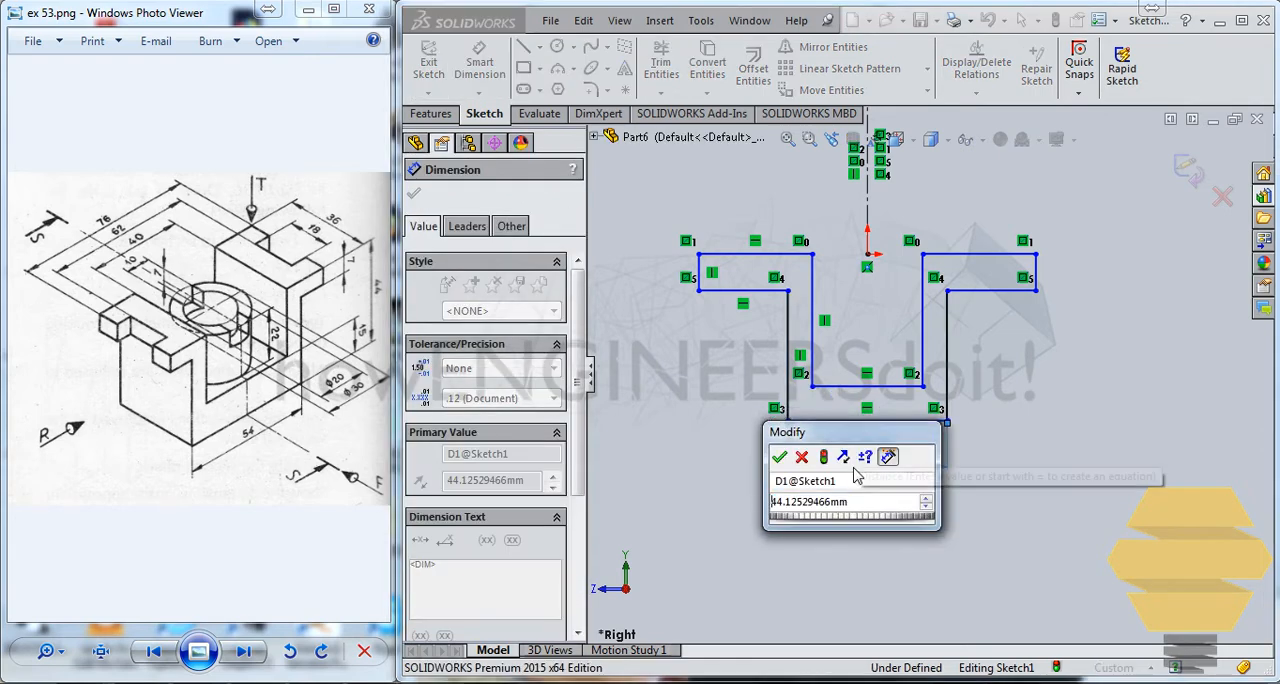
pyautogui.press('Return')
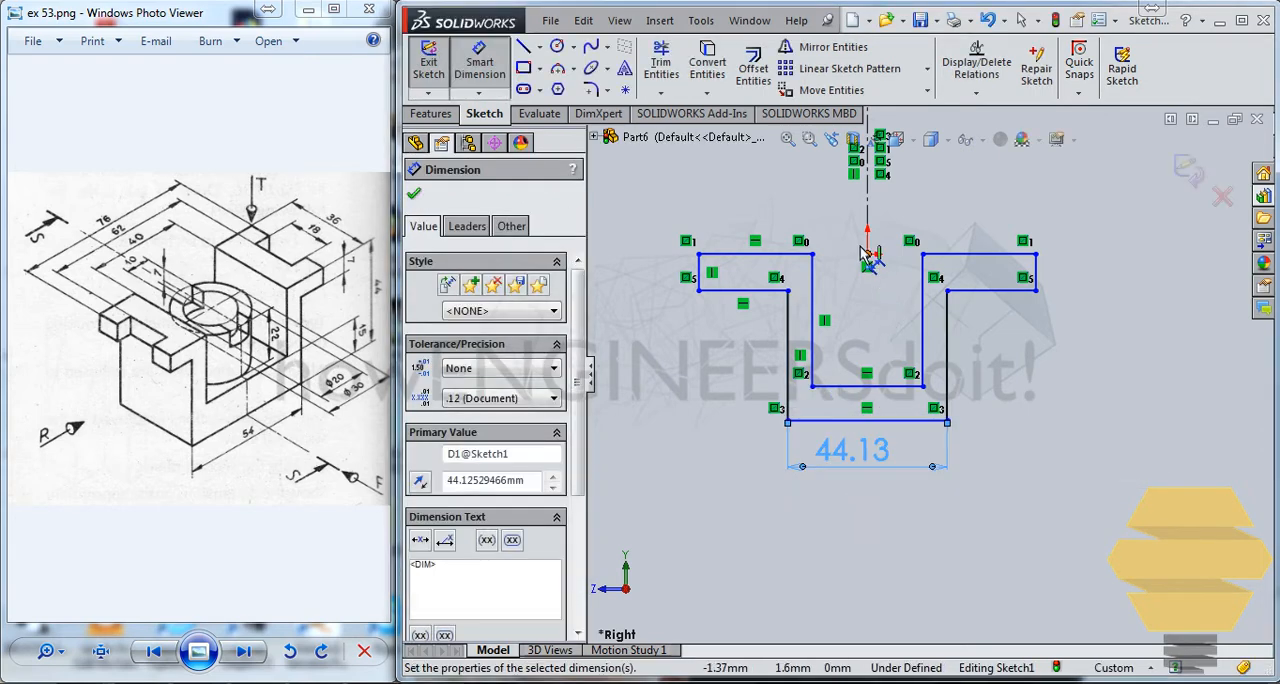
pyautogui.doubleClick(857, 457)
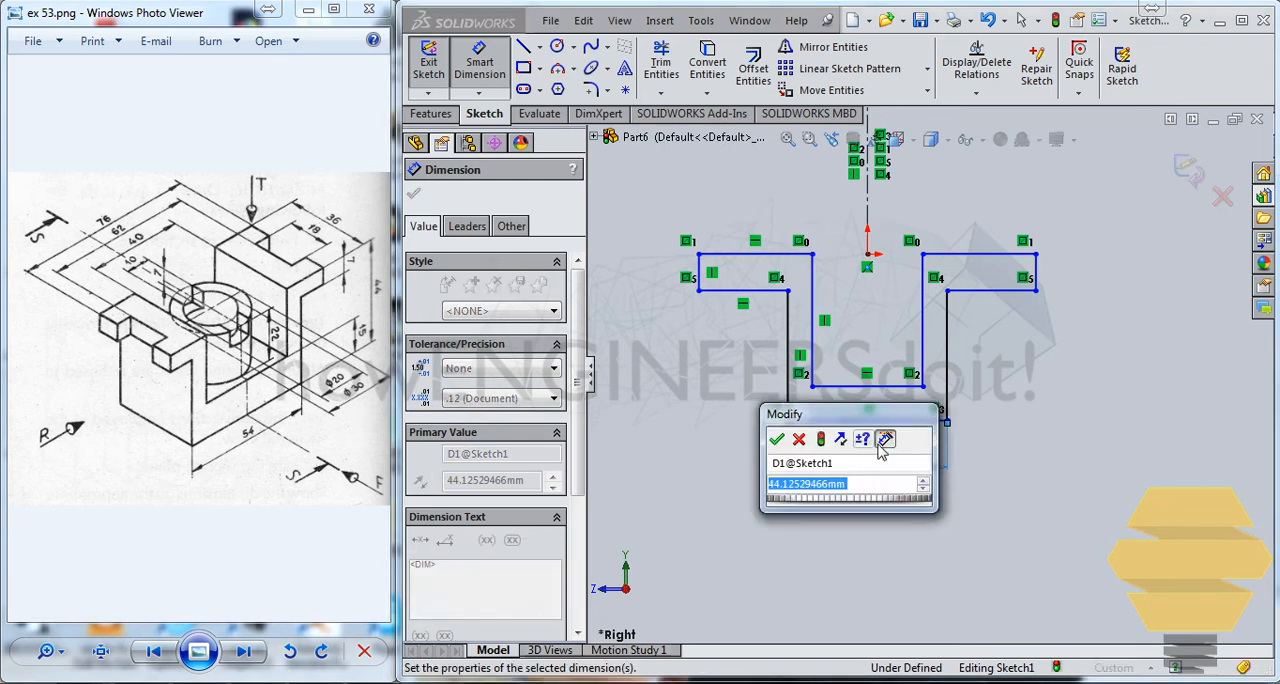
pyautogui.press('Left')
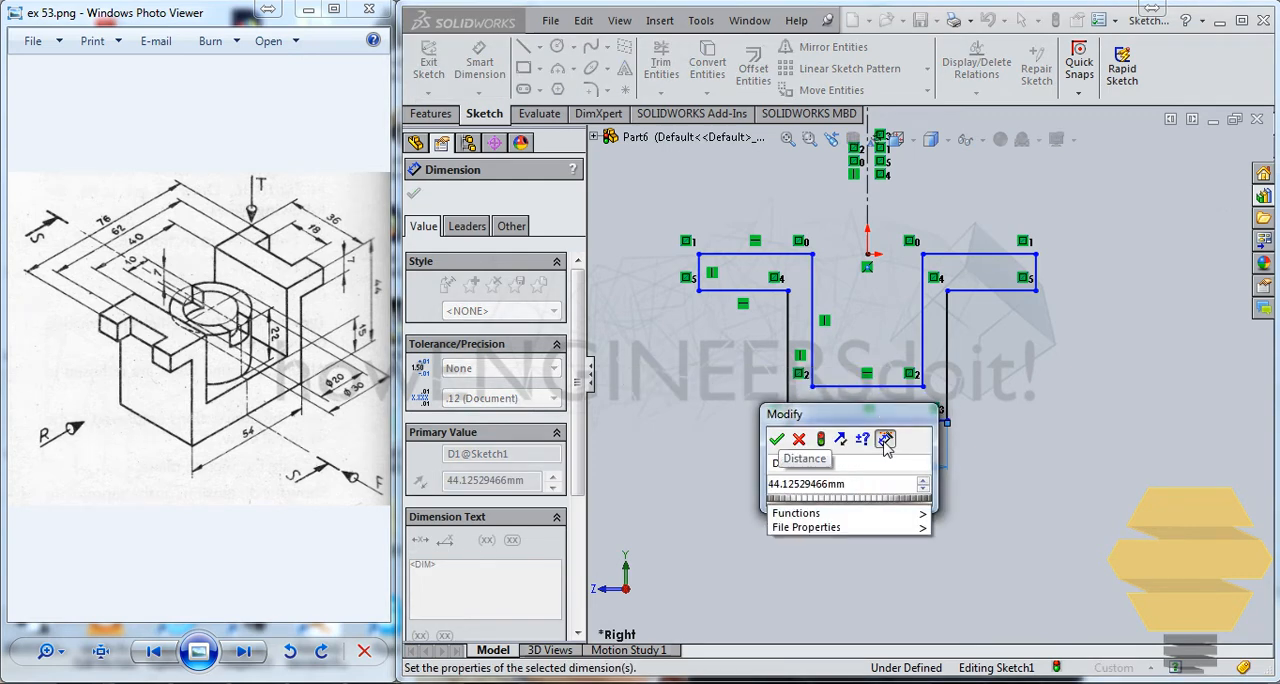
pyautogui.moveTo(866, 490); pyautogui.dragTo(645, 498)
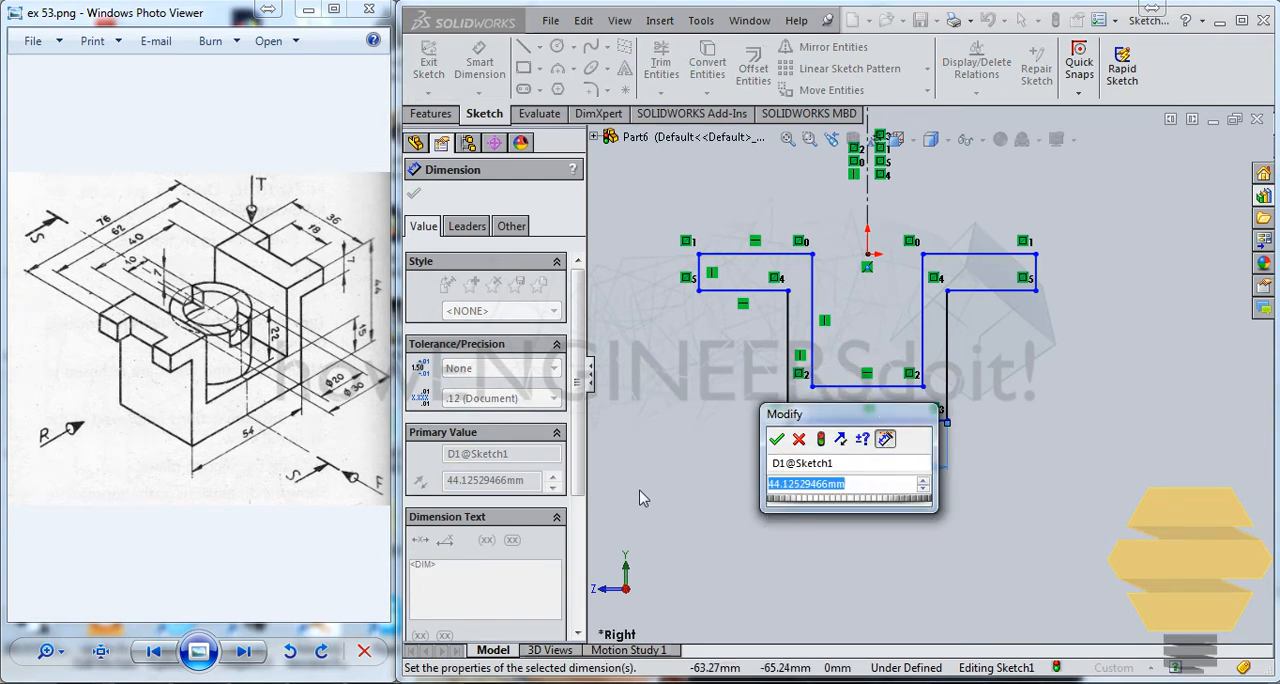
pyautogui.write('54')
pyautogui.press('Return')
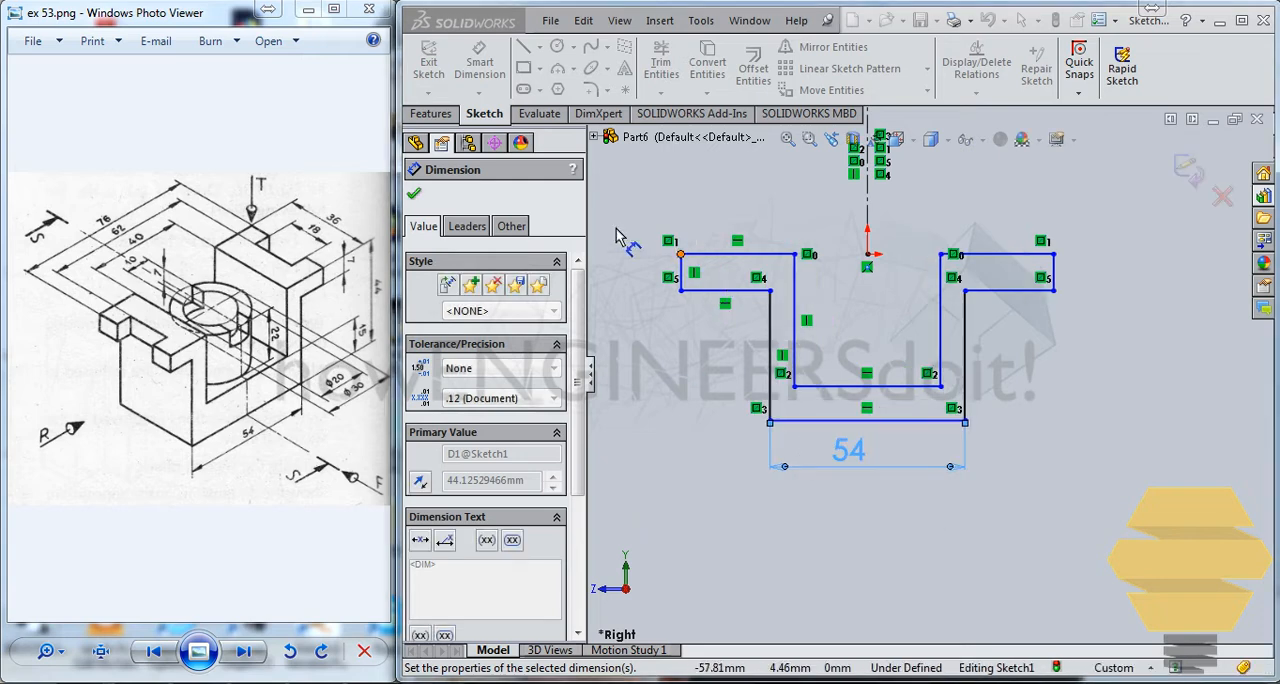
# Dimension the flange's end thickness as 7 mm and the base thickness between the inner and outer bottom lines as 15 mm
pyautogui.click(1056, 275)
pyautogui.click(1135, 285)
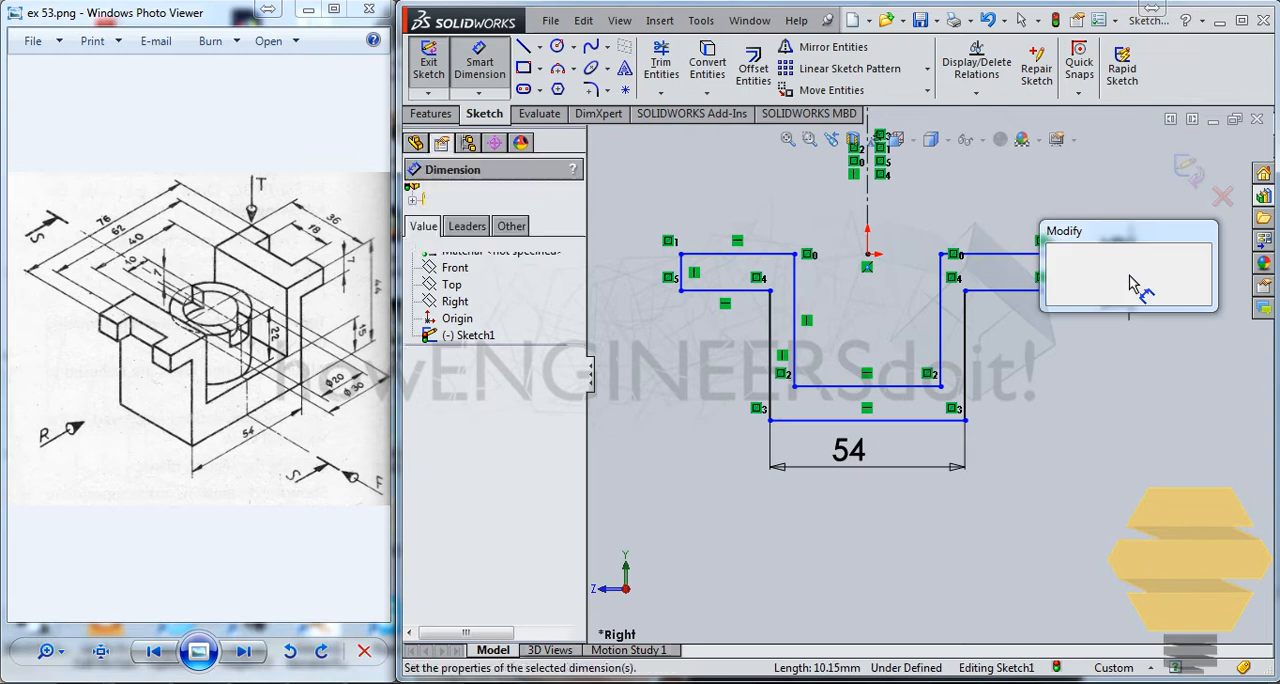
pyautogui.press('Return')
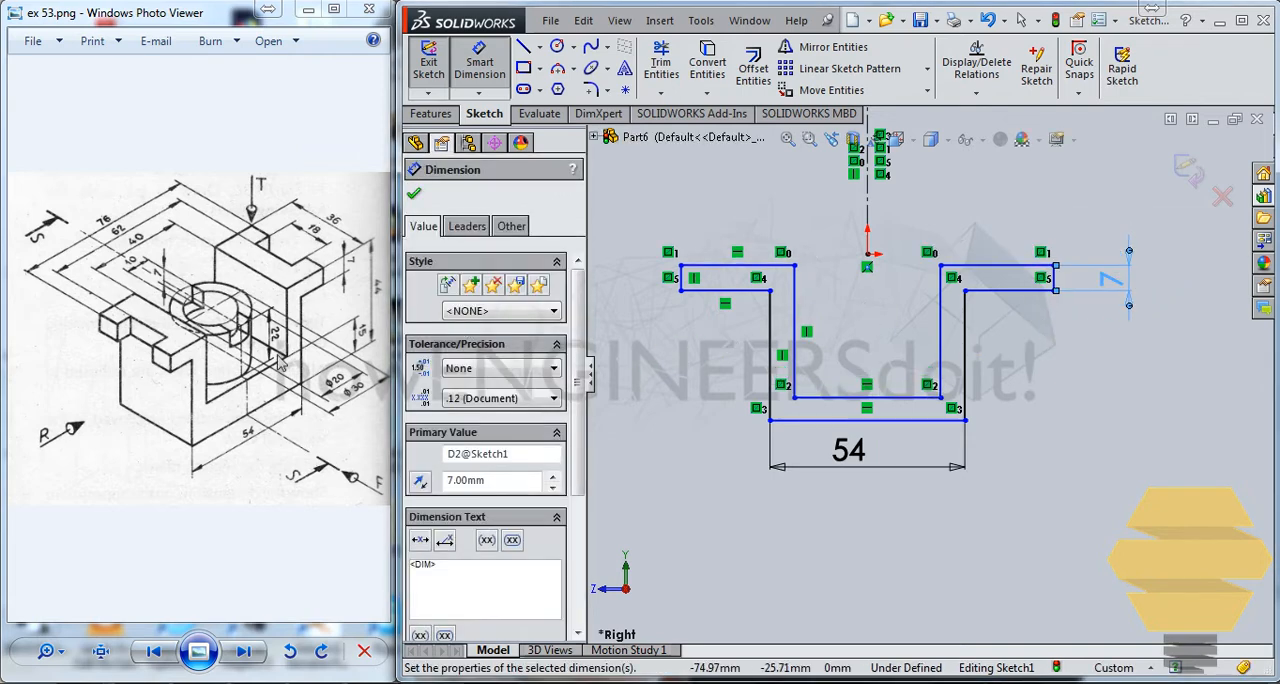
pyautogui.click(935, 420)
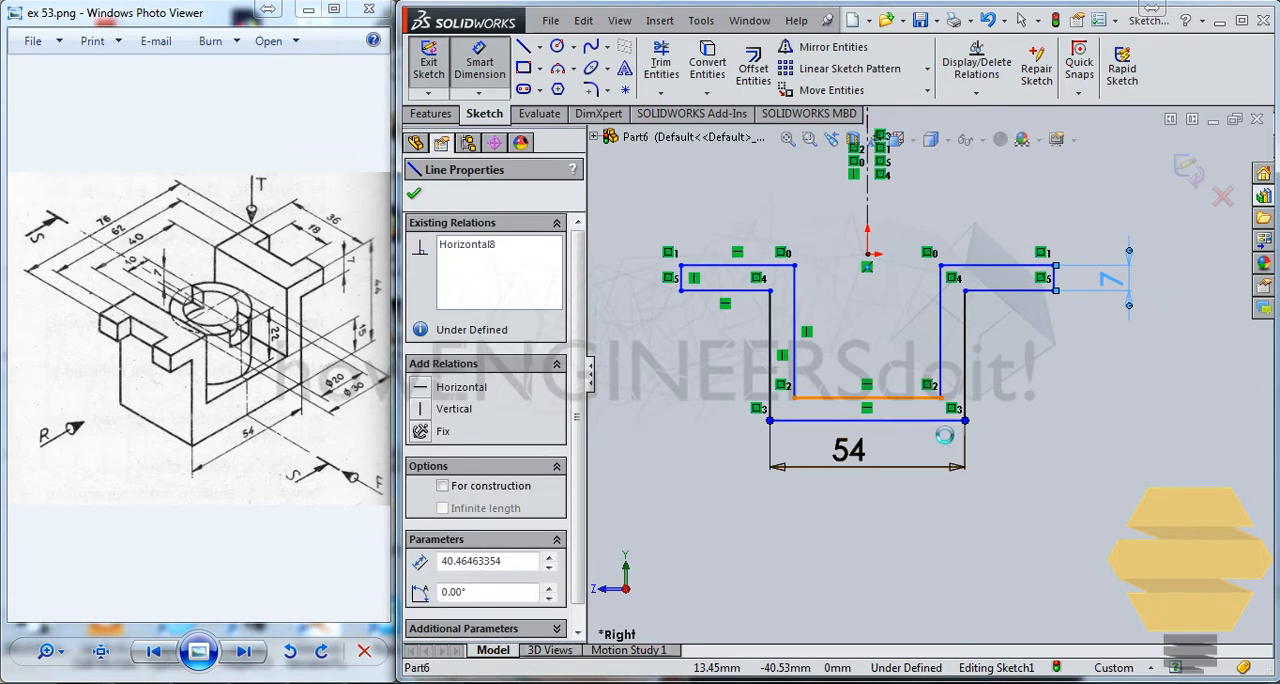
pyautogui.click(1125, 425)
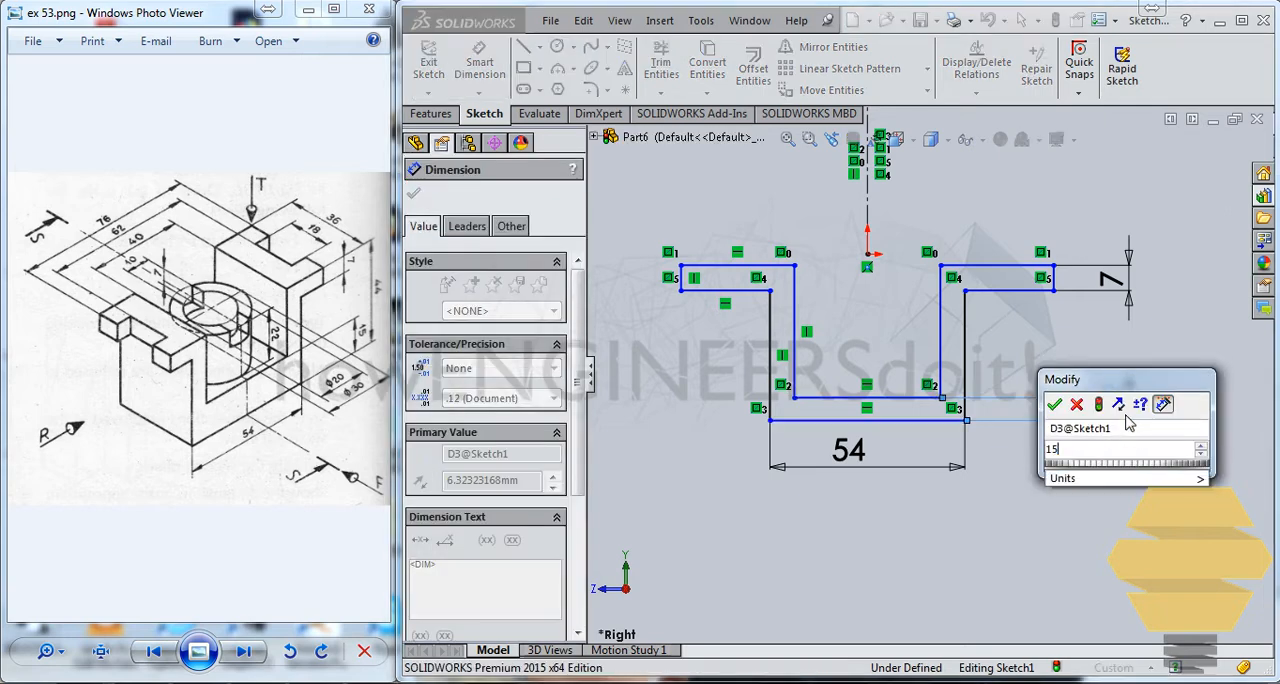
pyautogui.press('Return')
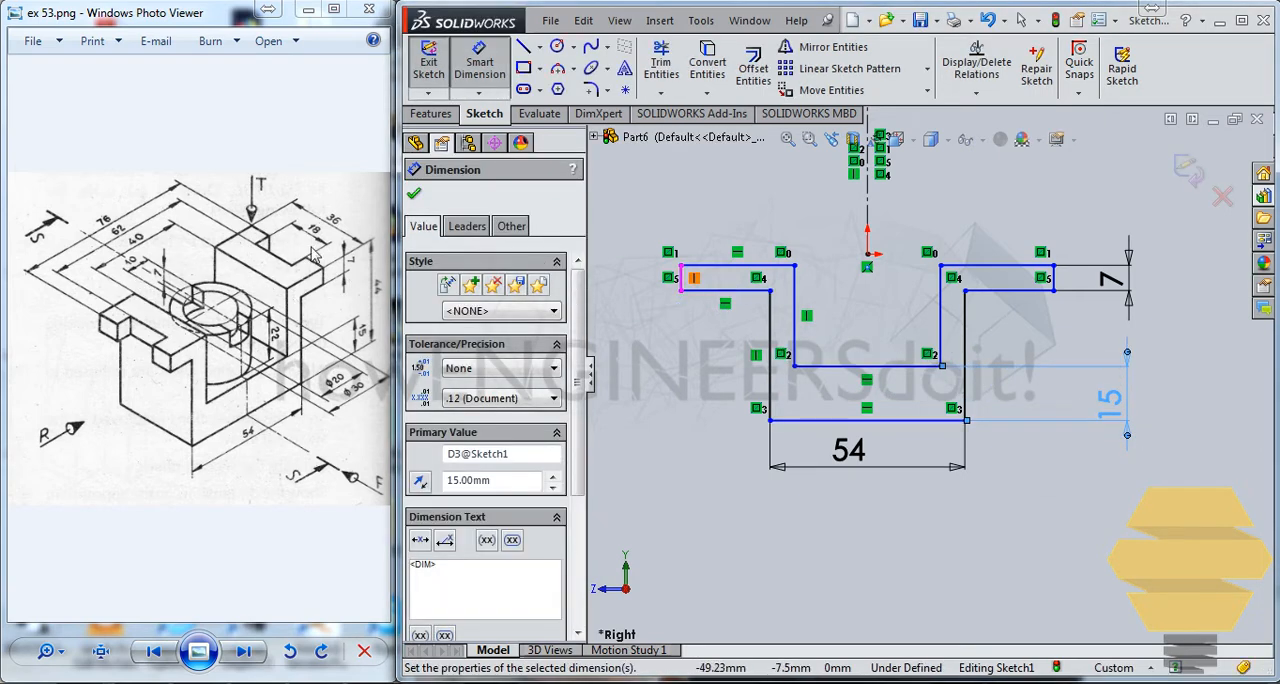
# Dimension the inner bottom line of the U-shaped profile to make the channel 40 mm wide
pyautogui.click(757, 292)
pyautogui.click(836, 369)
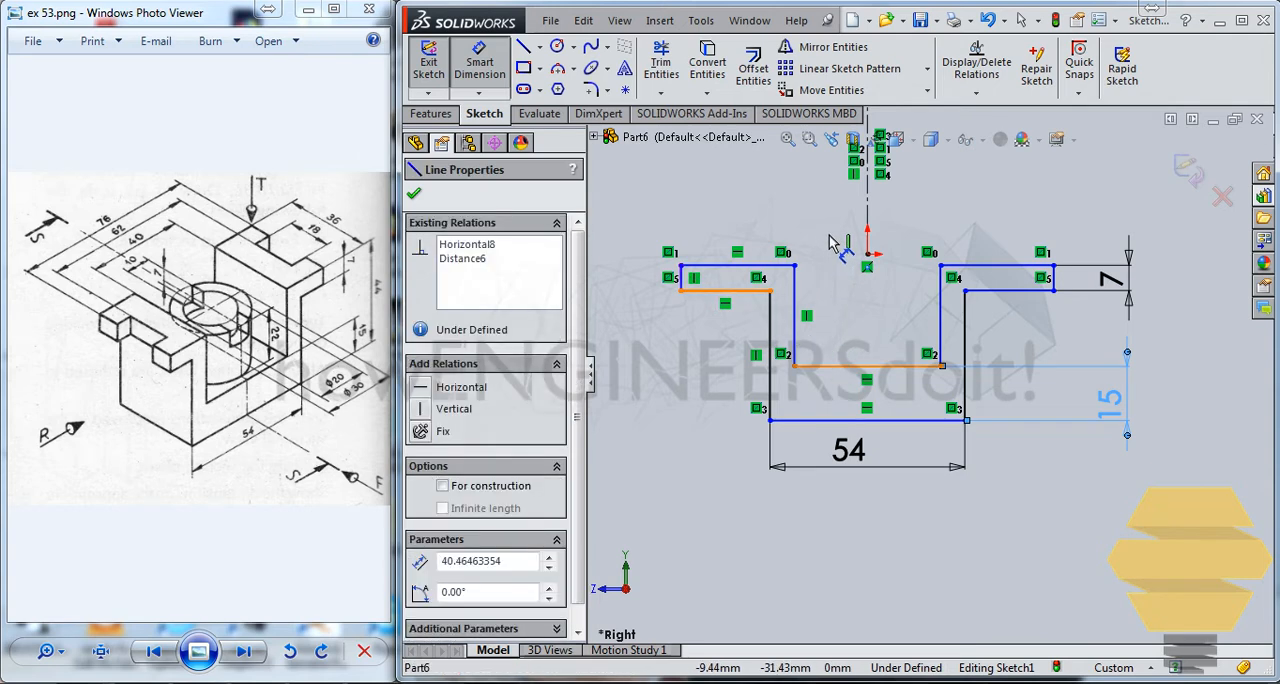
pyautogui.click(836, 230)
pyautogui.write('40.00mm')
pyautogui.press('Return')
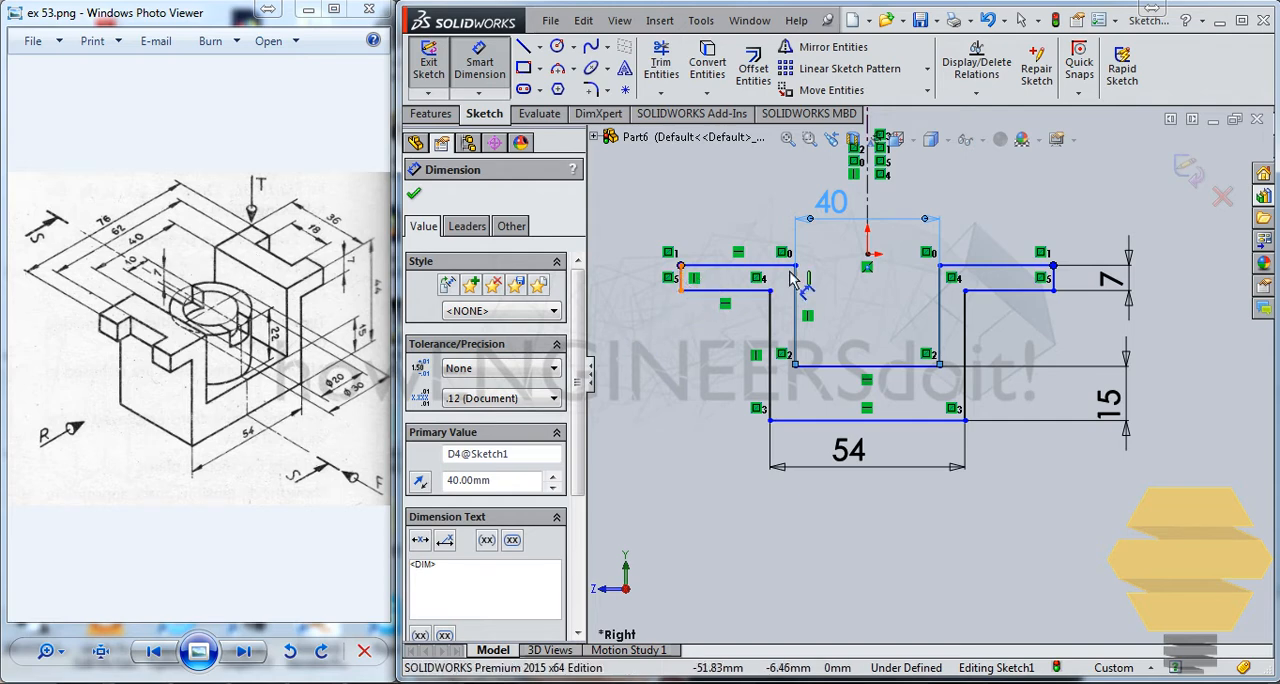
# Dimension the overall width between the outer end lines of the two flanges as 76 mm
pyautogui.click(682, 280)
pyautogui.click(1060, 287)
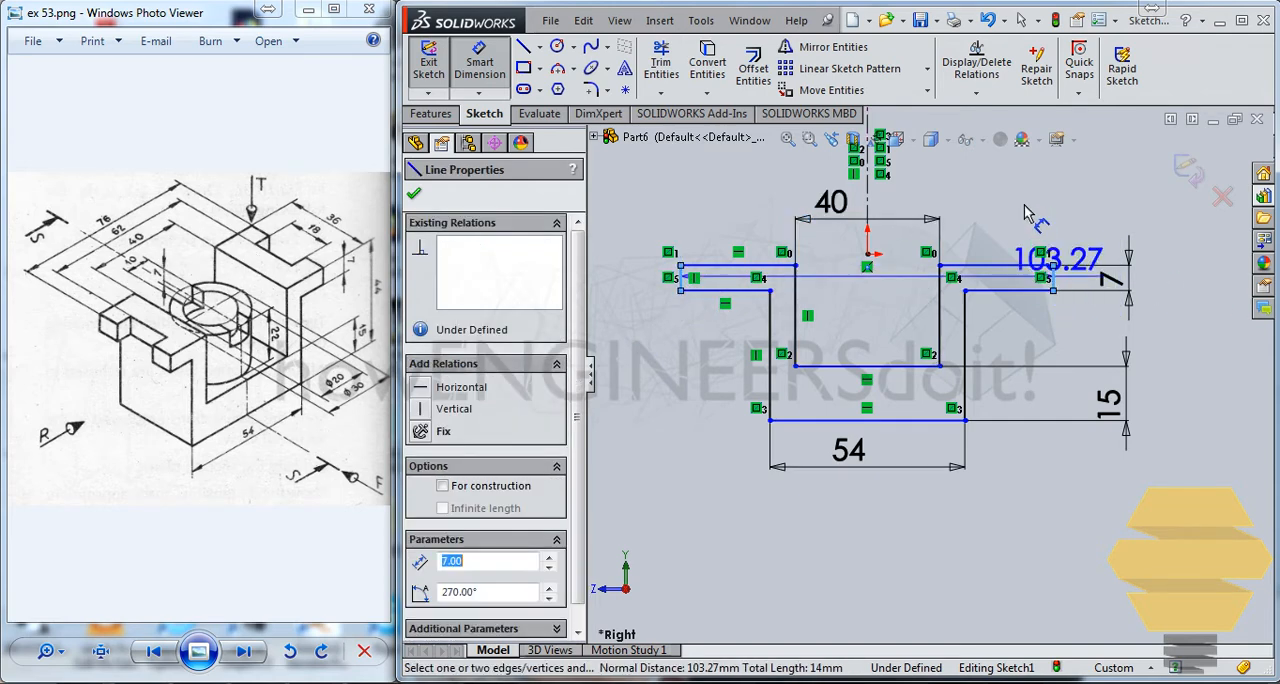
pyautogui.click(1025, 200)
pyautogui.write('76')
pyautogui.press('Return')
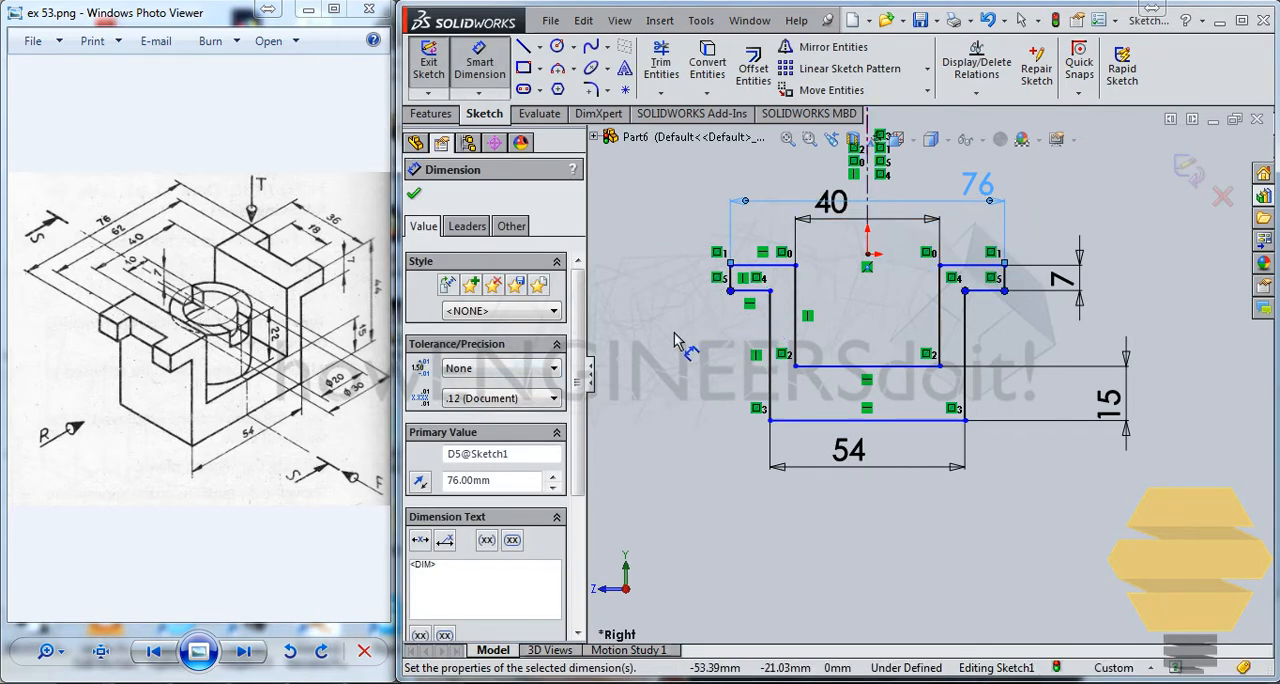
# Dimension the overall height from the flange's top line to the outer bottom line as 44 mm
pyautogui.click(775, 265)
pyautogui.click(799, 421)
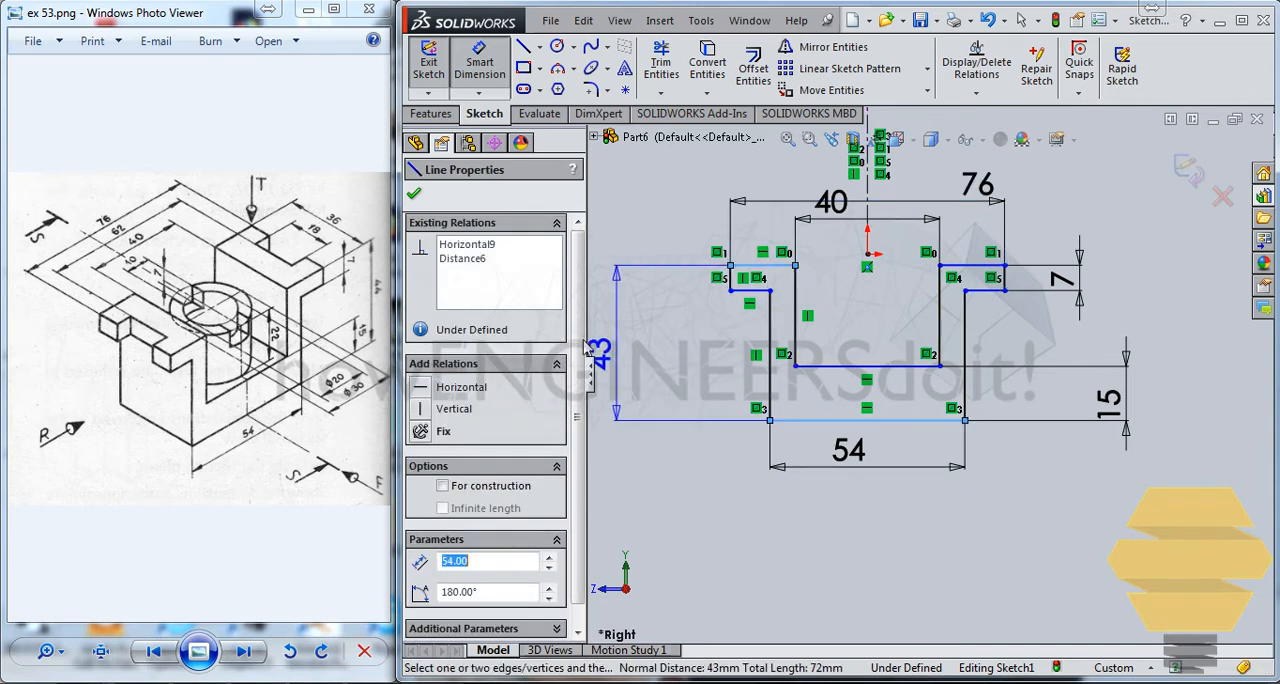
pyautogui.click(645, 355)
pyautogui.write('44')
pyautogui.press('Return')
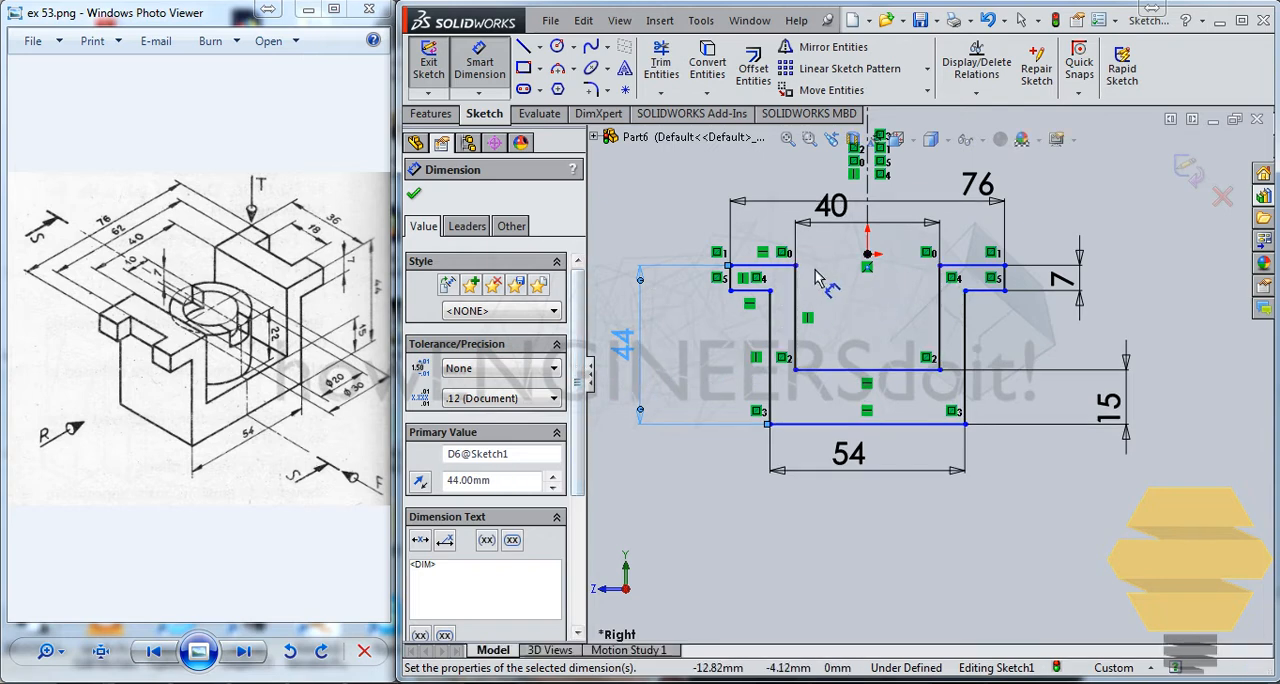
# Add a Coincident relation between the flange's top line and the origin, and exit the sketch
pyautogui.press('Escape')
pyautogui.click(783, 265)
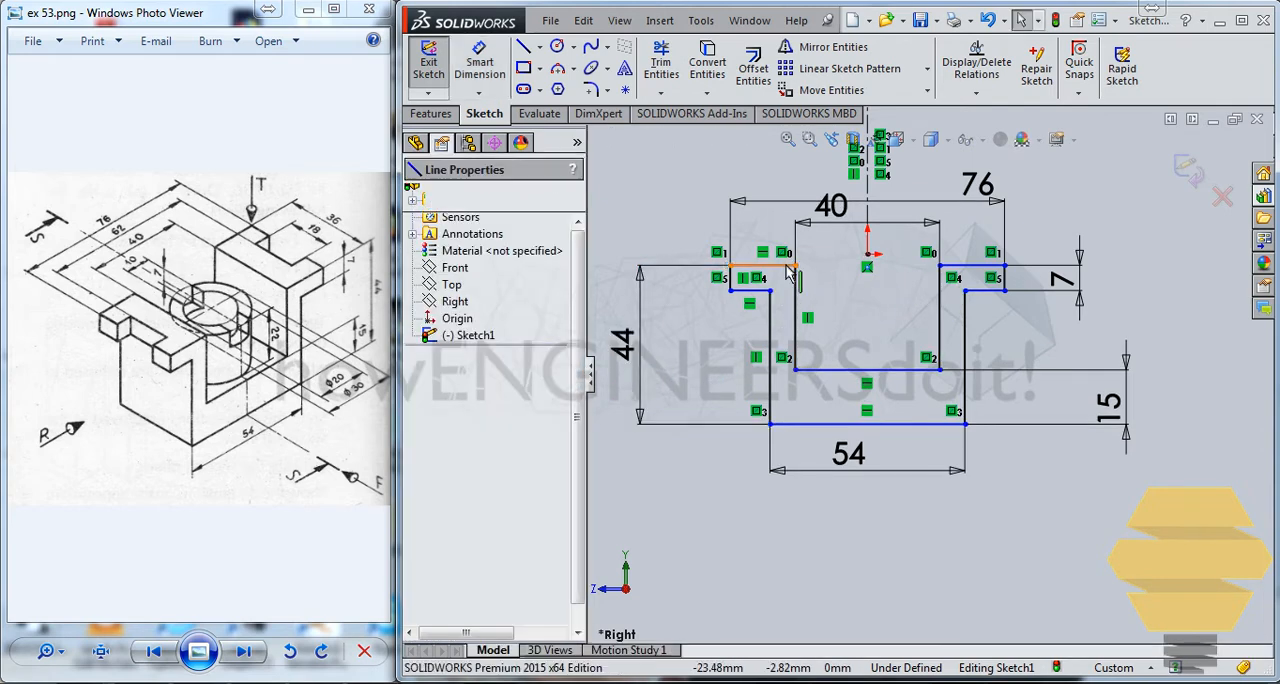
pyautogui.keyDown('ctrl'); pyautogui.click(867, 255); pyautogui.keyUp('ctrl')
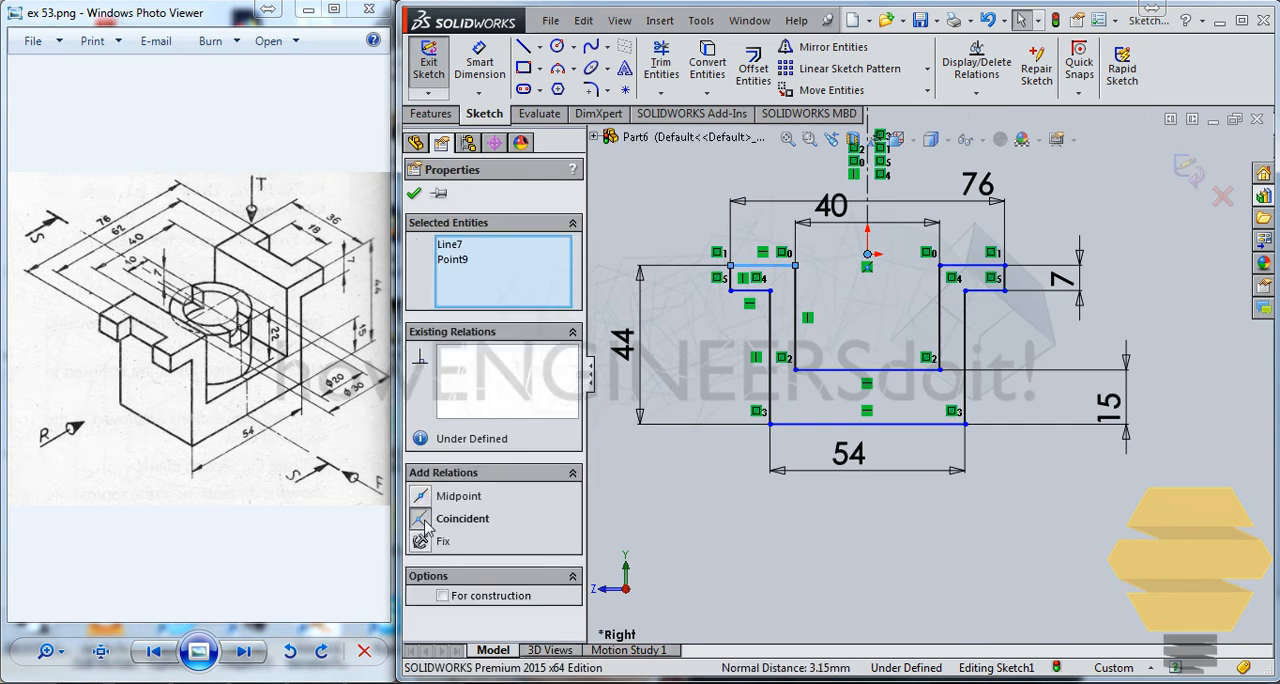
pyautogui.click(422, 522)
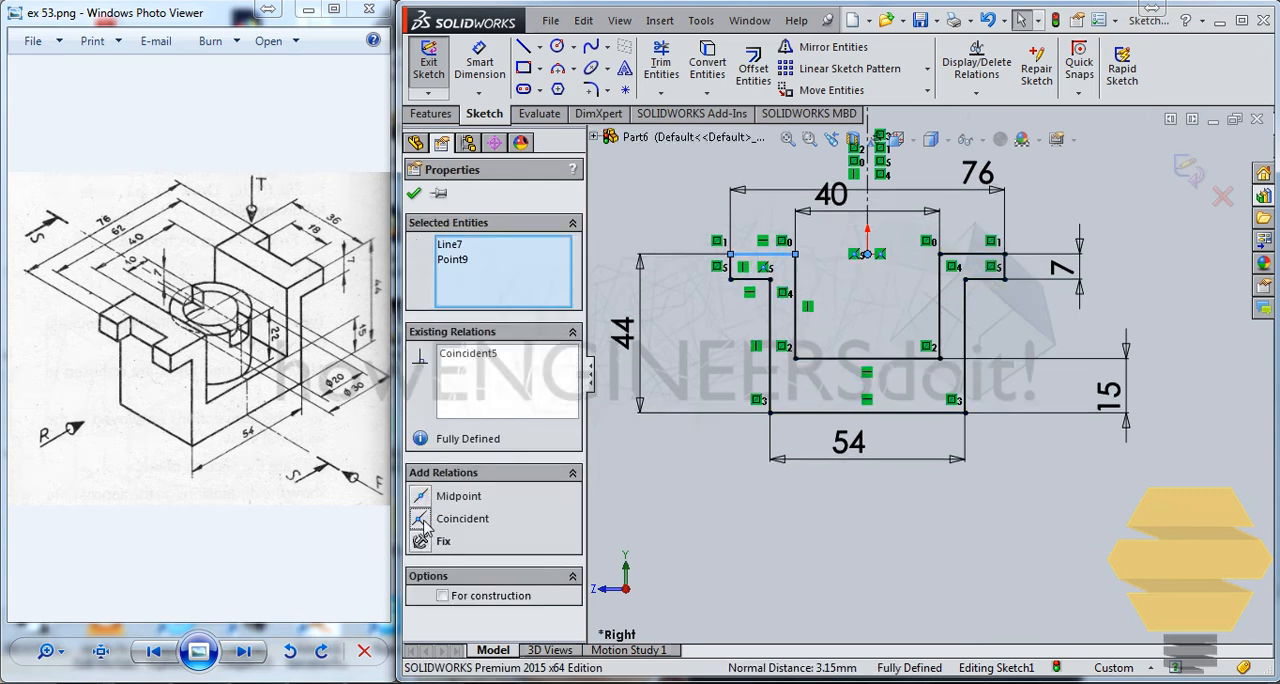
pyautogui.click(413, 195)
pyautogui.scroll(2, 729, 250)
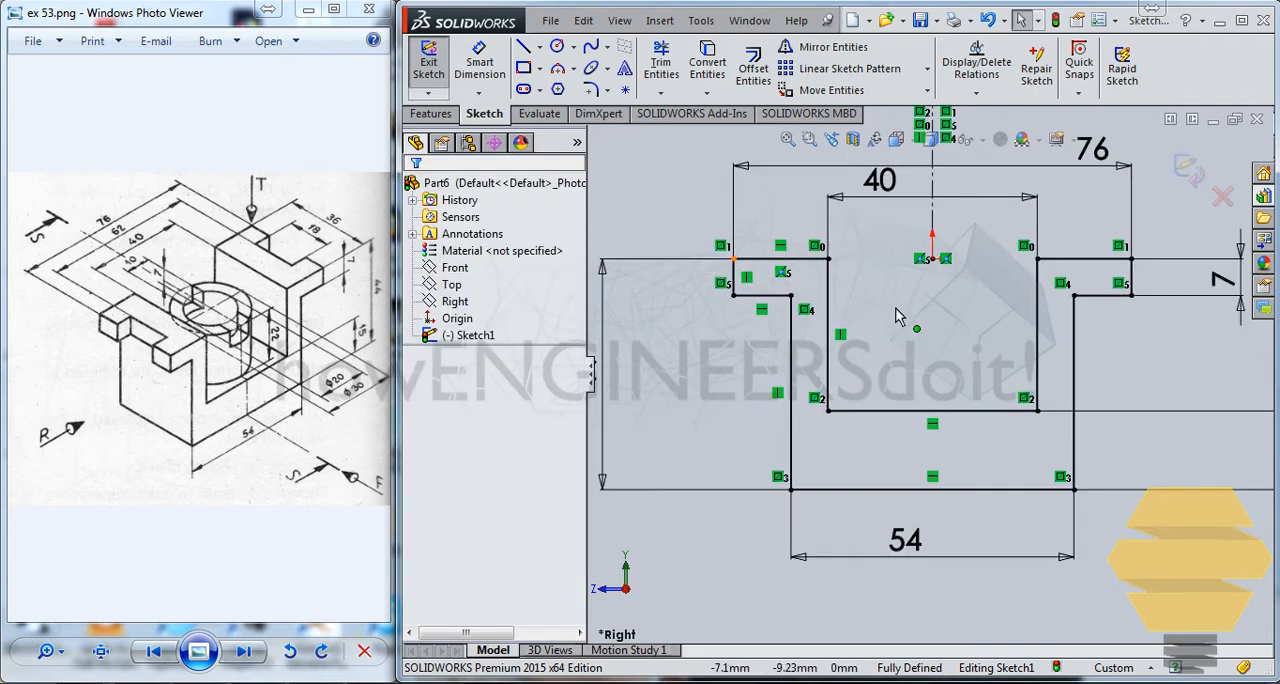
pyautogui.scroll(-5, 910, 320)
pyautogui.scroll(3, 930, 328)
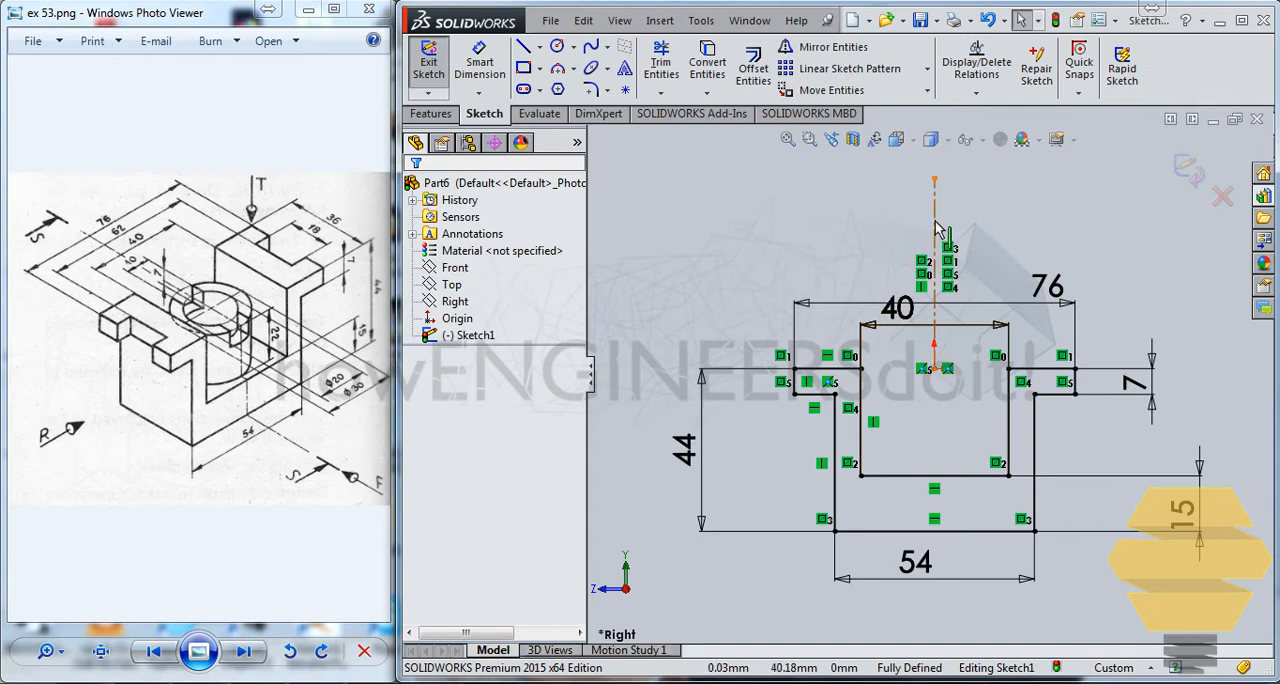
pyautogui.click(1188, 170)
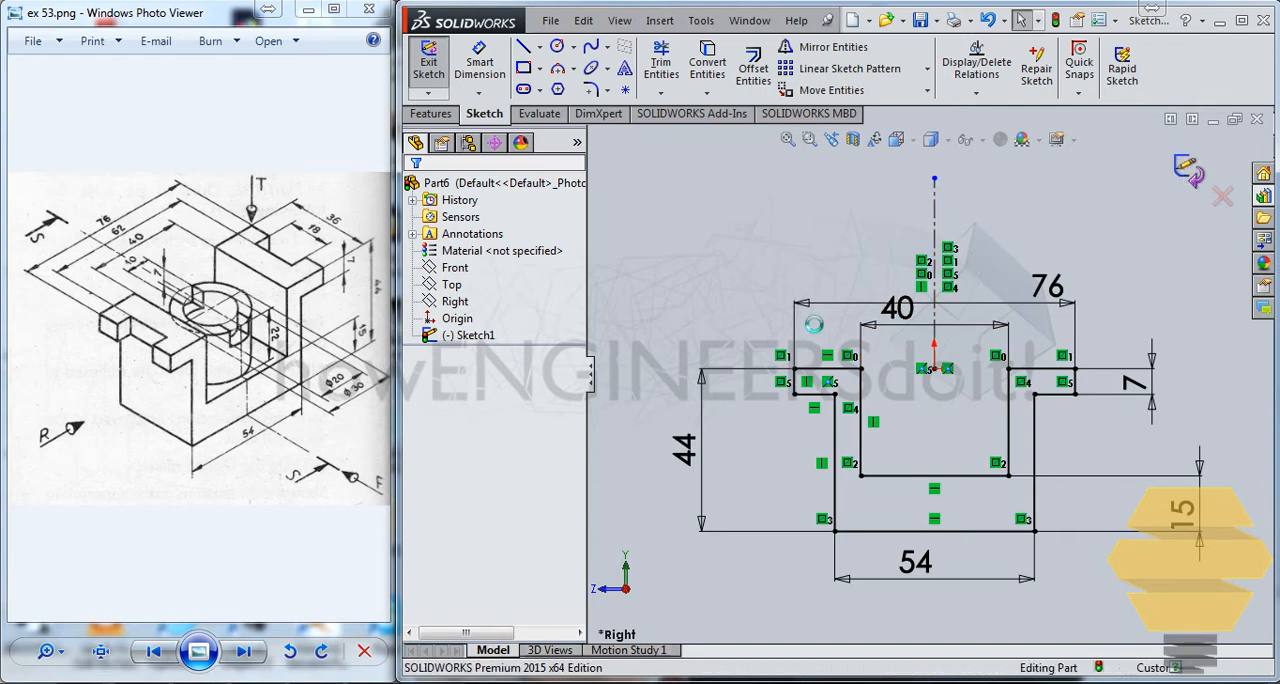
# Extrude the U-shaped profile as a boss with a blind depth of 18 mm in each of the two directions
pyautogui.click(431, 113)
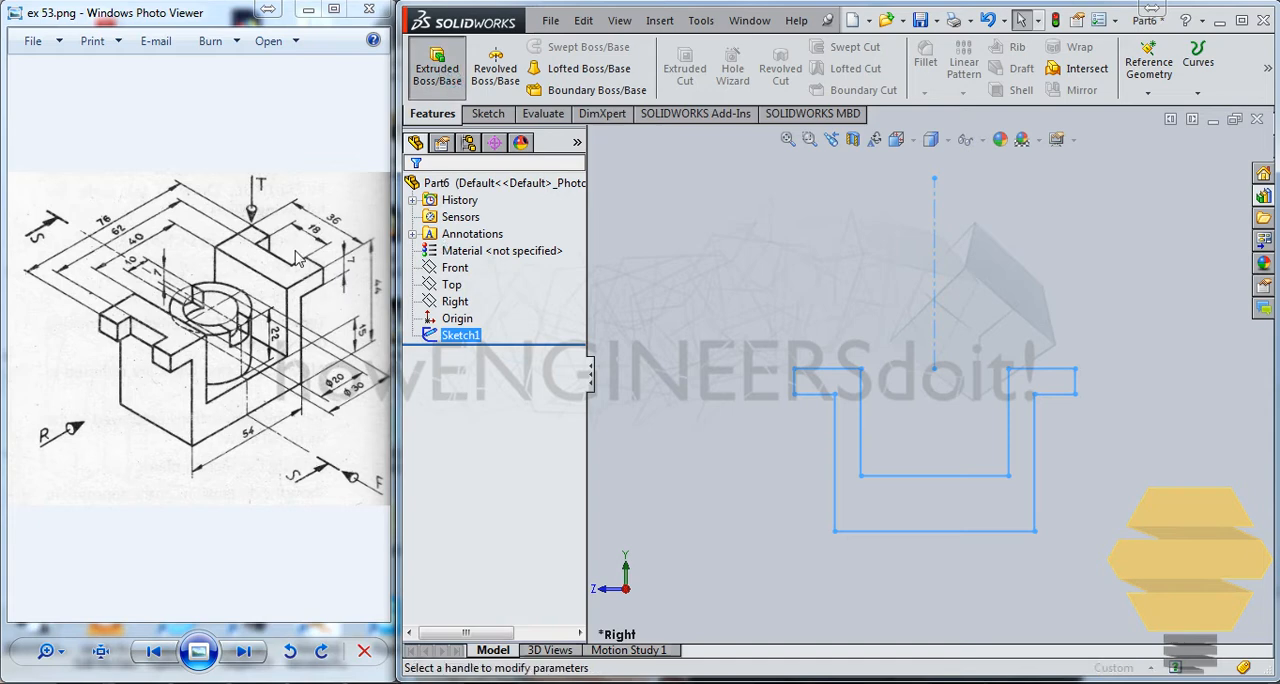
pyautogui.click(437, 68)
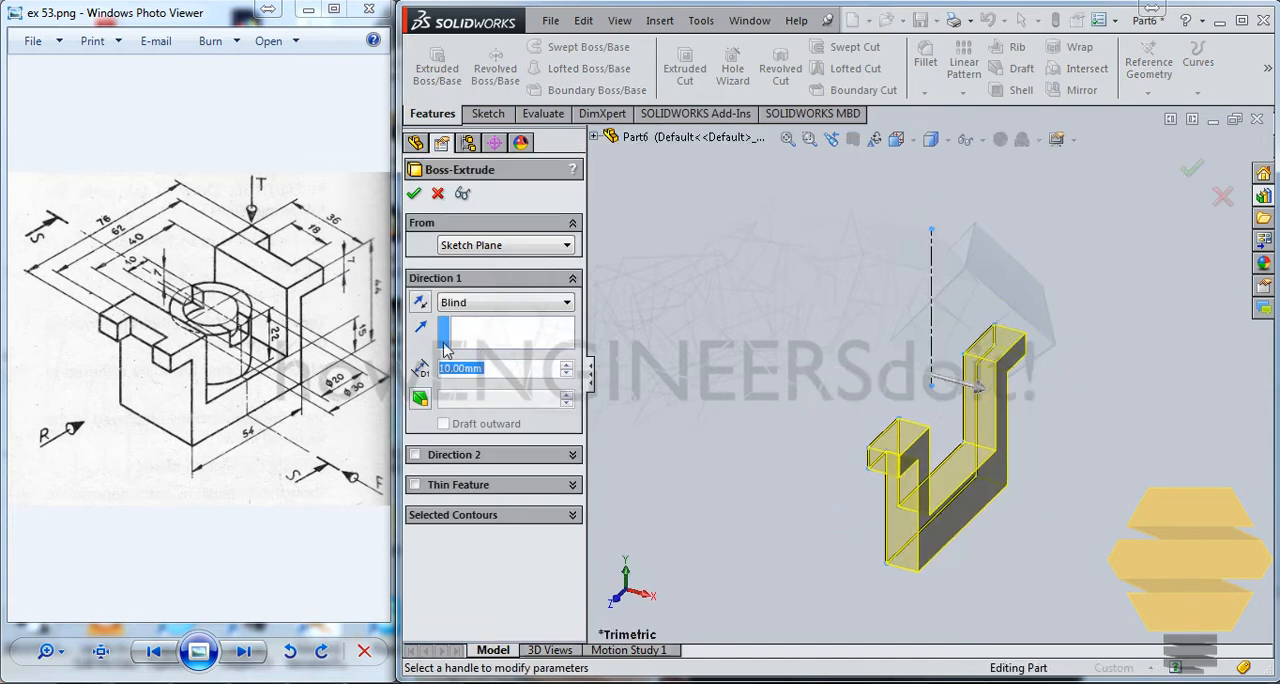
pyautogui.write('1')
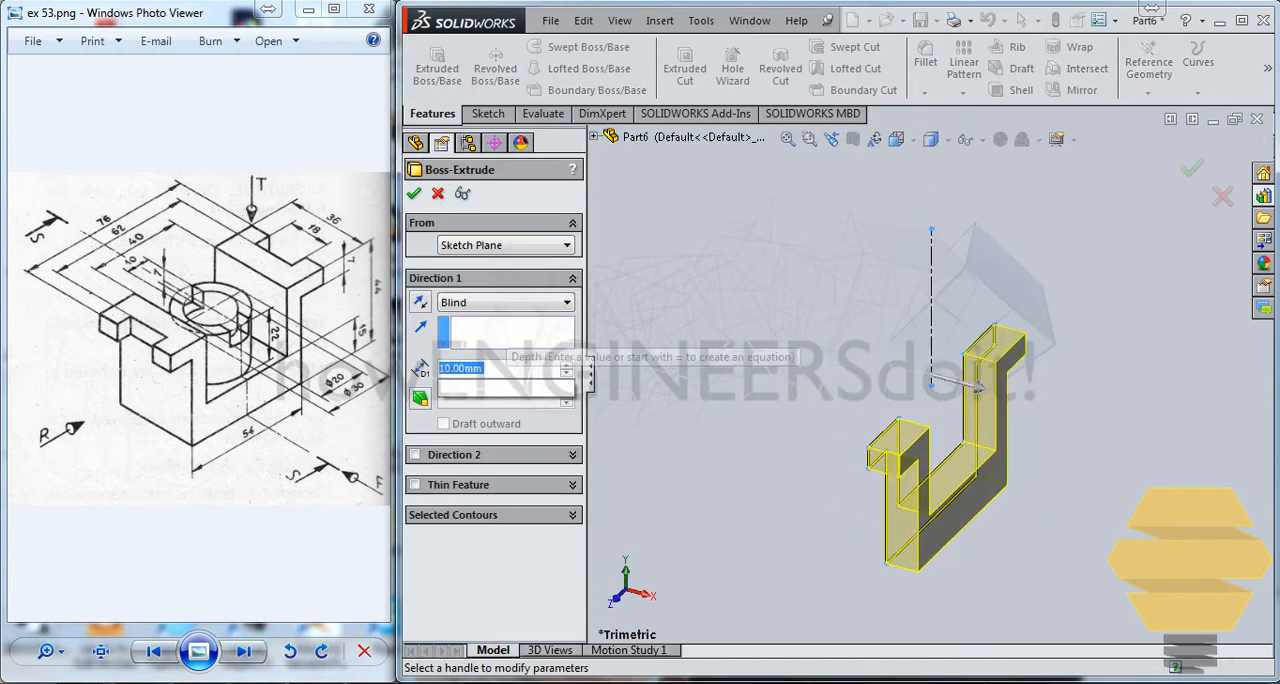
pyautogui.click(418, 455)
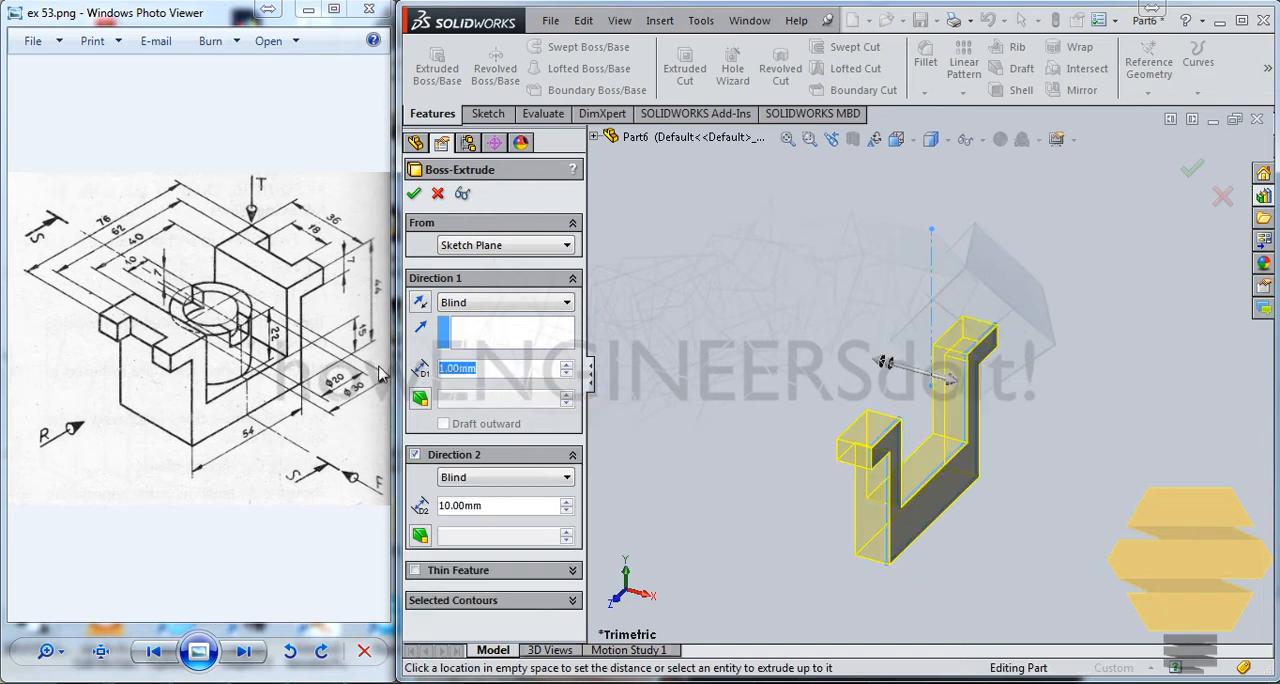
pyautogui.write('18')
pyautogui.moveTo(493, 507); pyautogui.dragTo(412, 506)
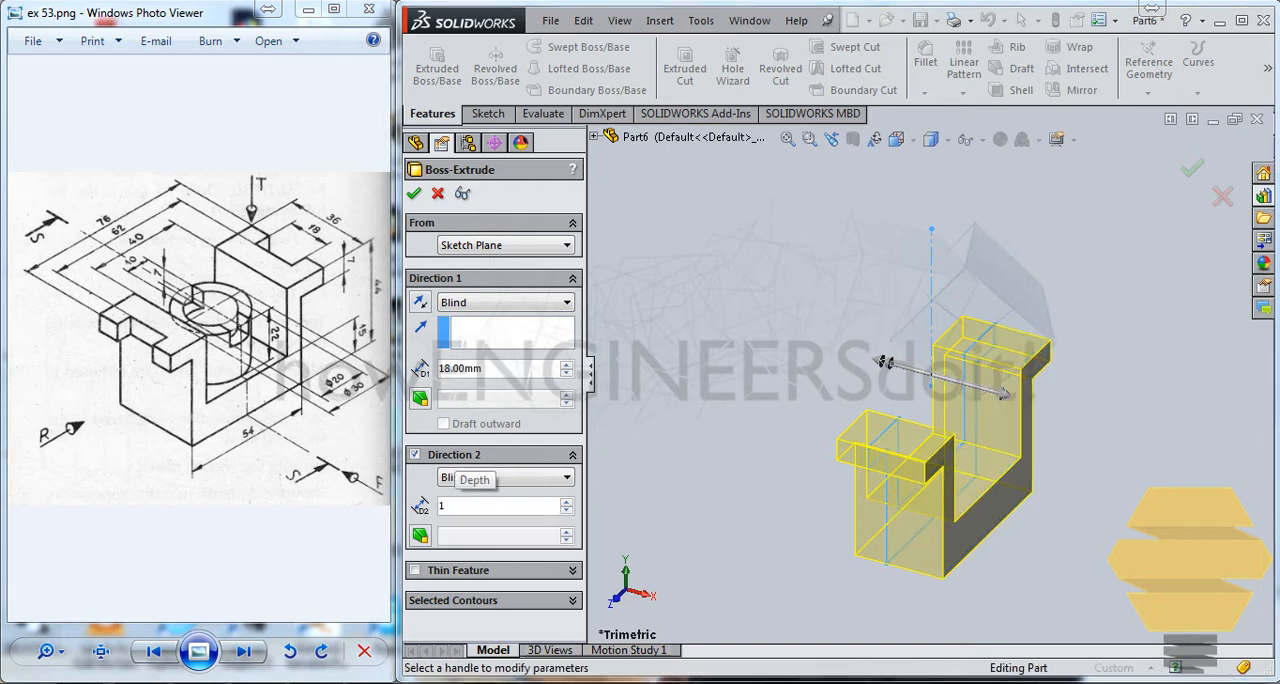
pyautogui.write('18')
pyautogui.press('Return')
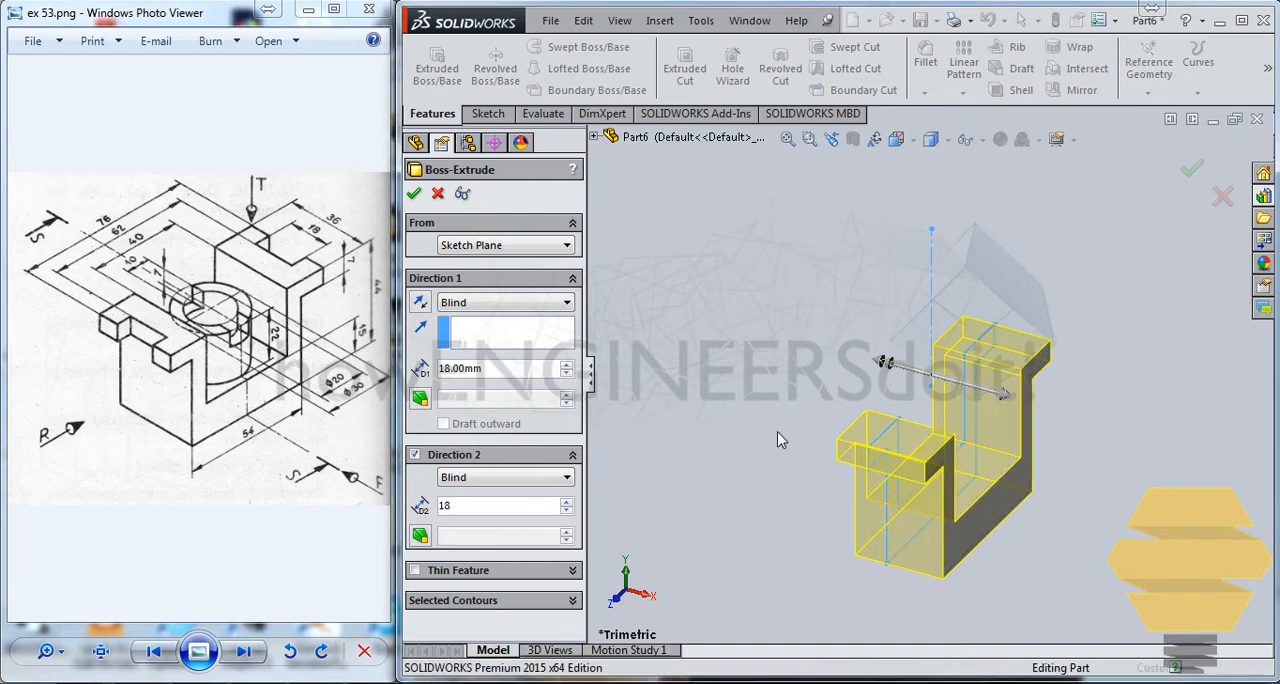
pyautogui.press('Return')
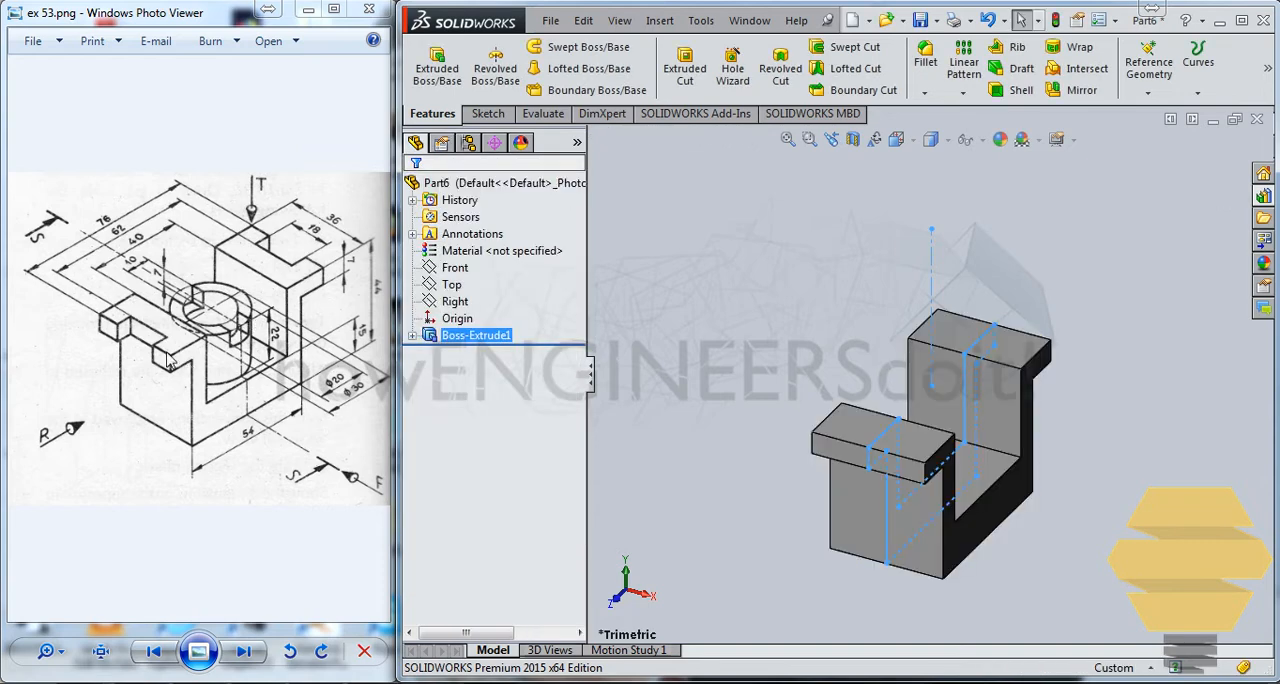
pyautogui.moveTo(1049, 475); pyautogui.dragTo(938, 489, button='middle')
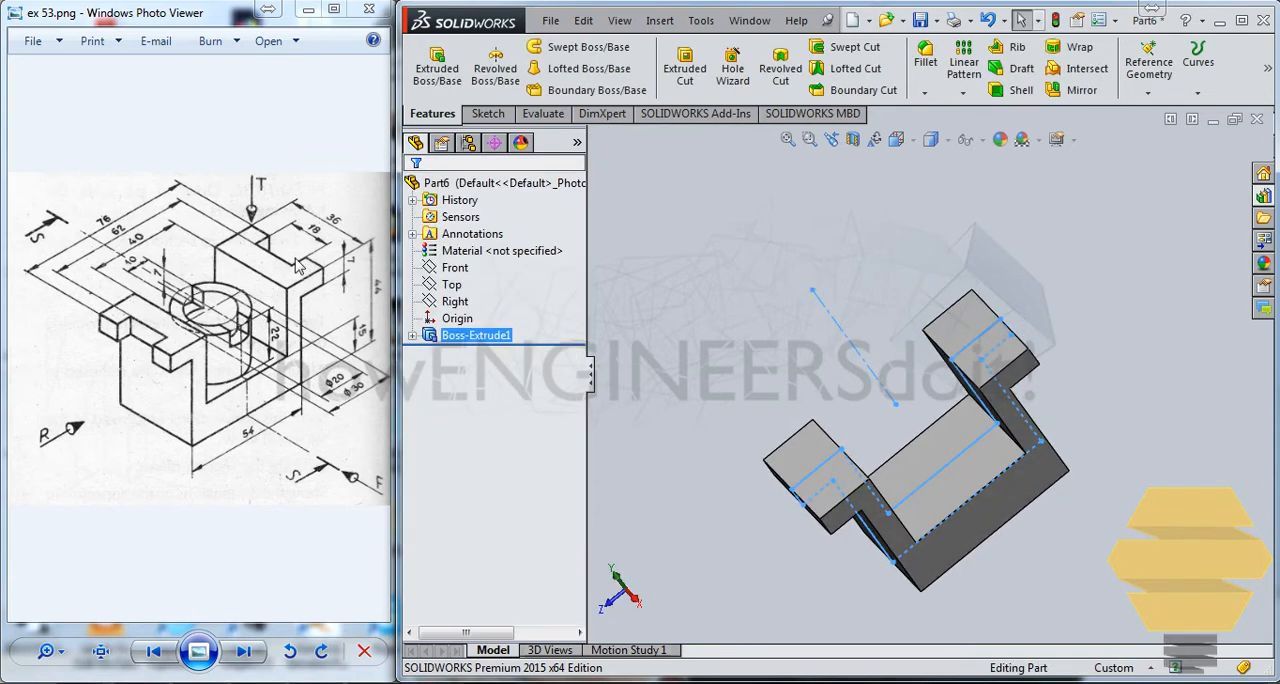
# Start a sketch on one flange's top face and draw a corner rectangle about 22 by 5 mm with one side on the flange's outer edge
pyautogui.click(808, 454)
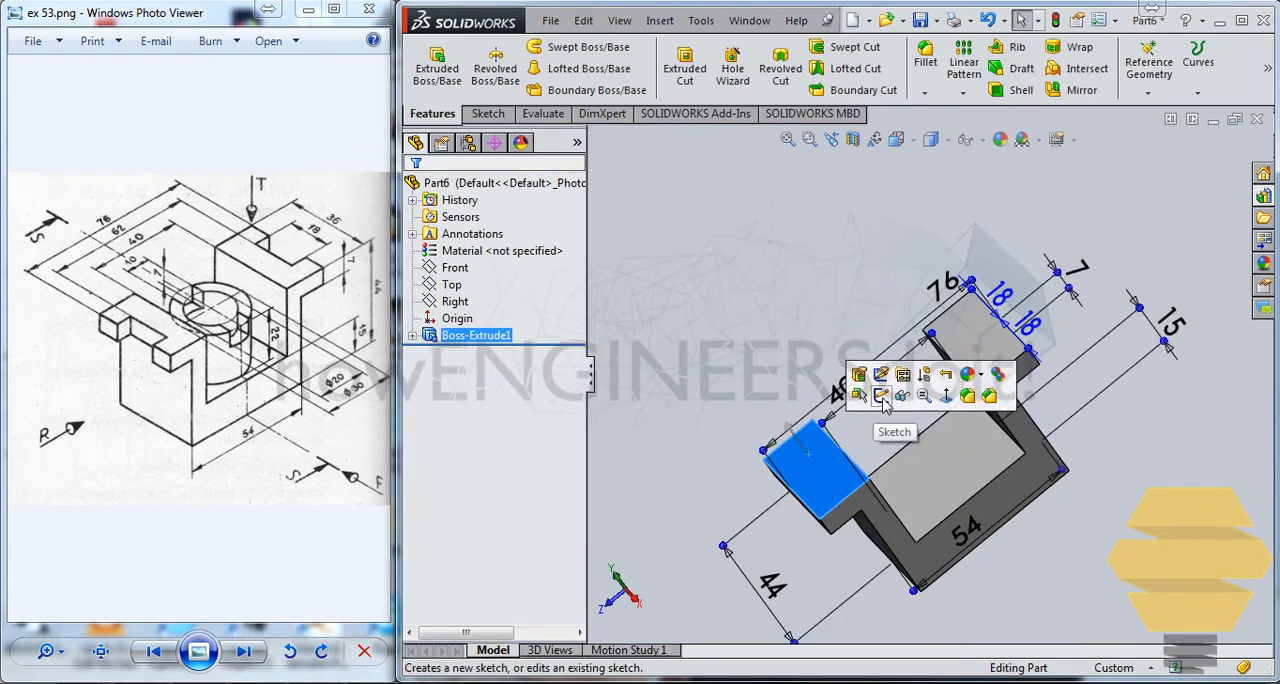
pyautogui.click(881, 396)
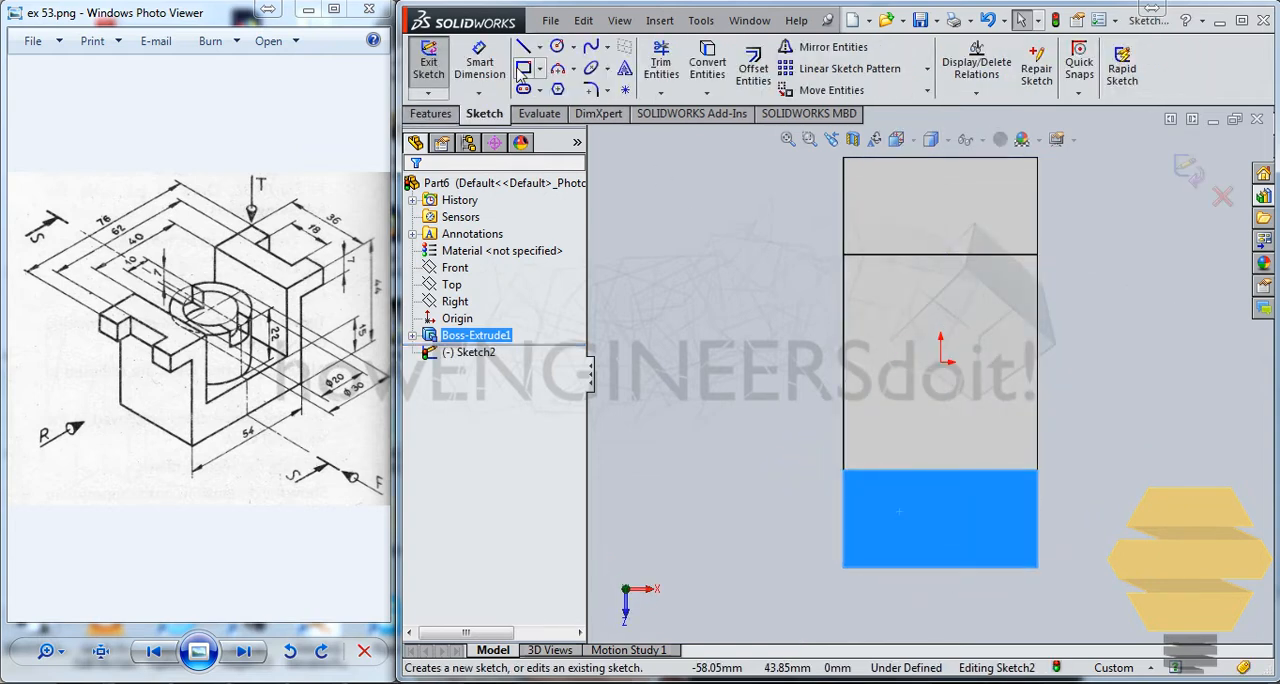
pyautogui.click(521, 70)
pyautogui.click(876, 568)
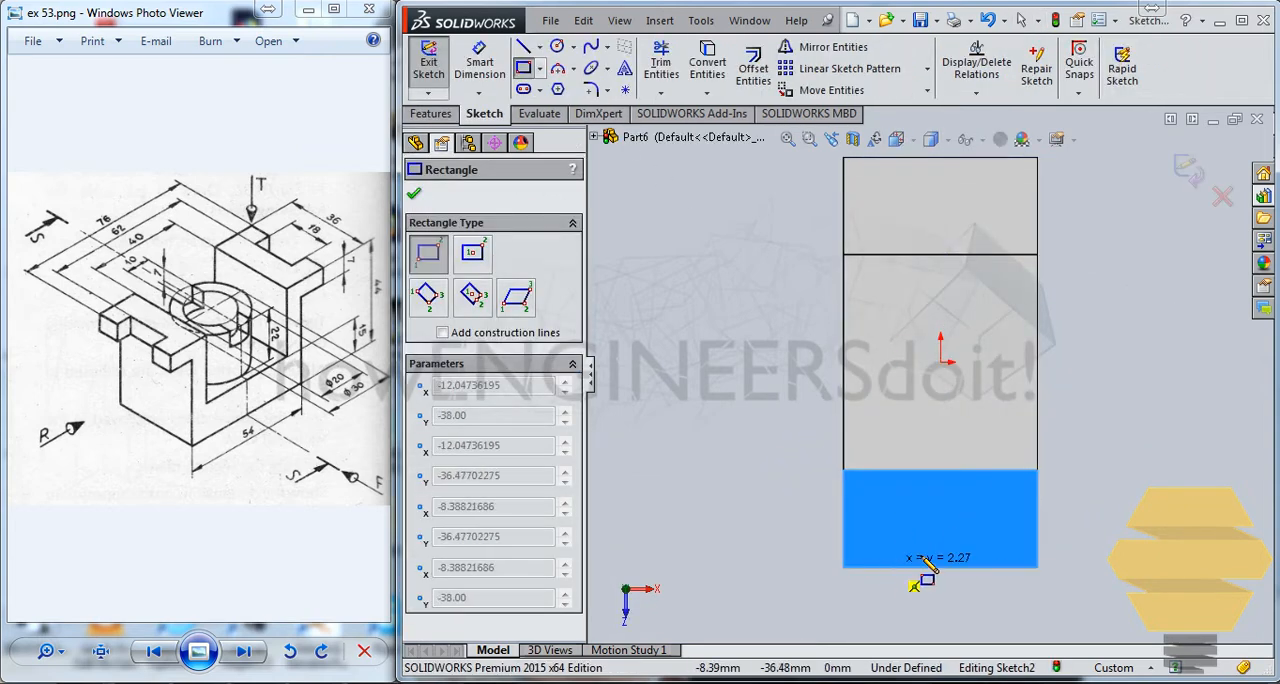
pyautogui.click(996, 541)
pyautogui.press('Escape')
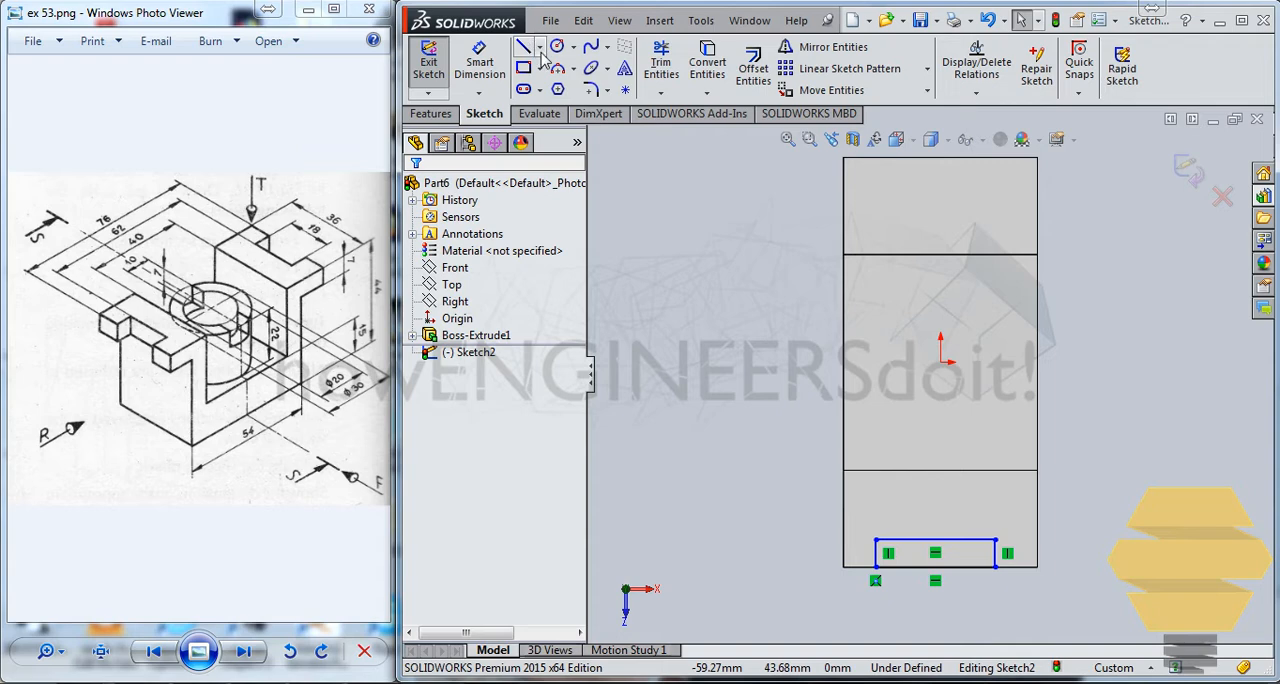
# Draw a vertical centerline from the midpoint of the flange's inner edge through the rectangle and past the flange's outer edge
pyautogui.click(539, 47)
pyautogui.click(565, 96)
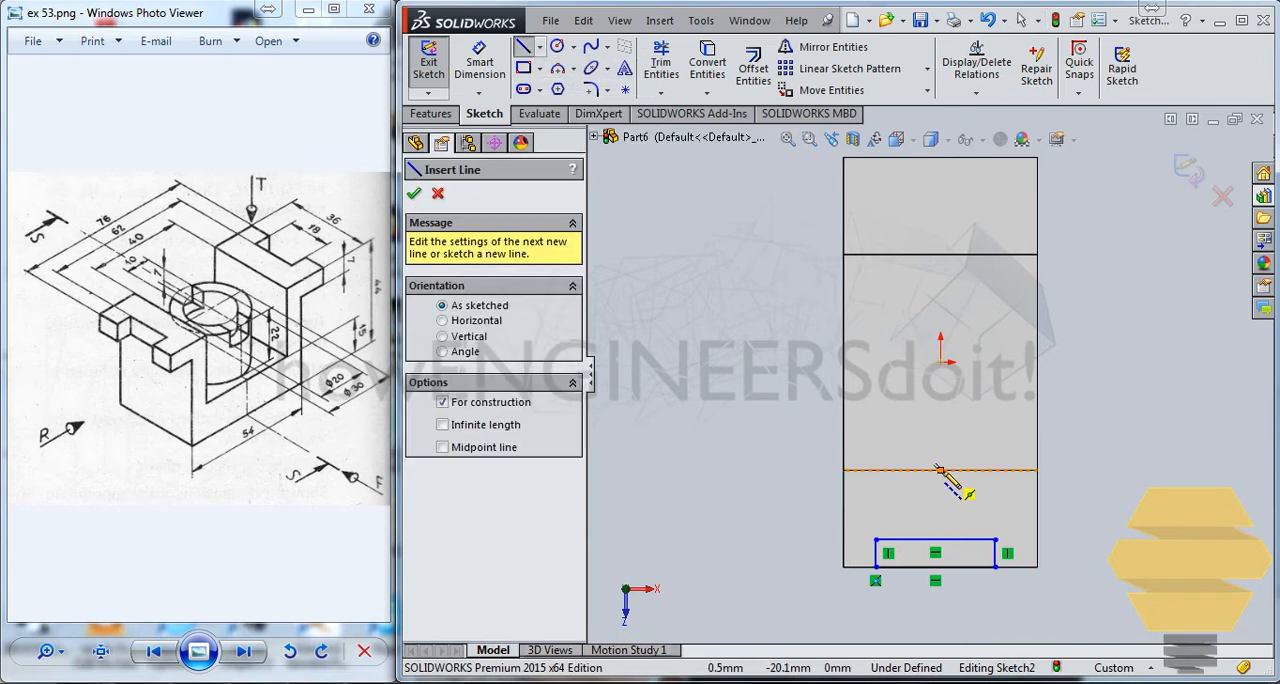
pyautogui.click(940, 470)
pyautogui.click(940, 626)
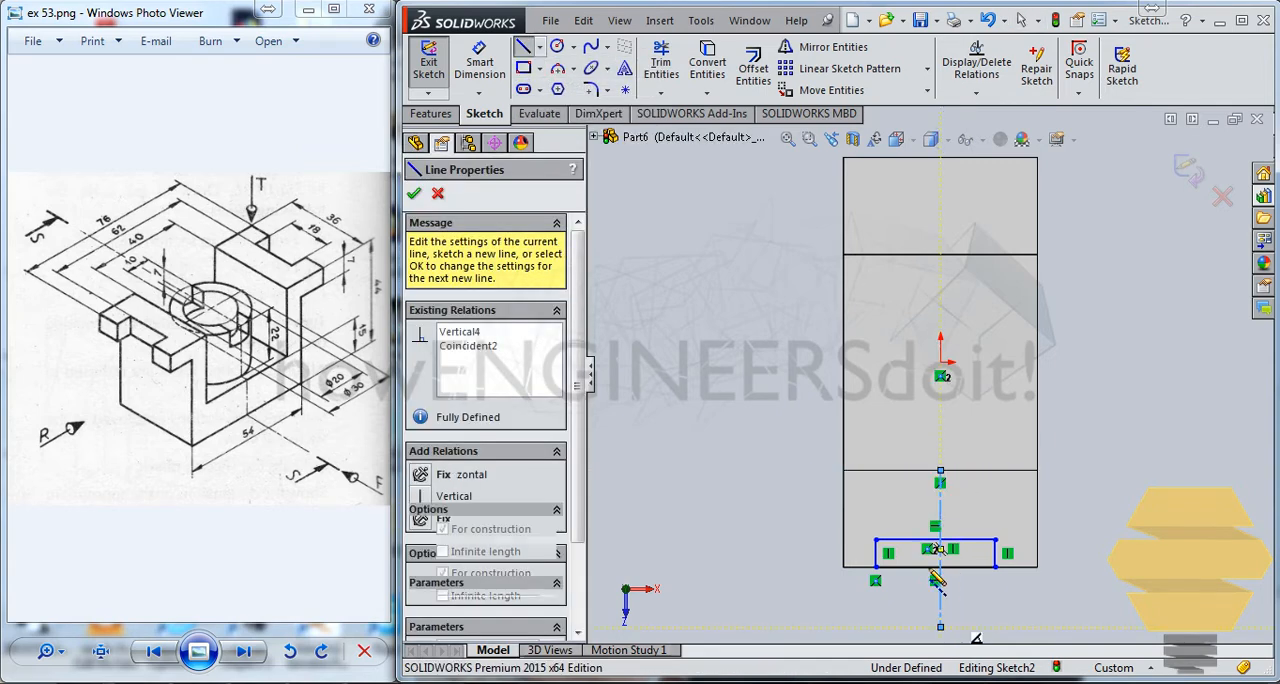
pyautogui.press('Escape')
# Add a Symmetric relation between the rectangle's two vertical sides about the centerline
pyautogui.click(995, 558)
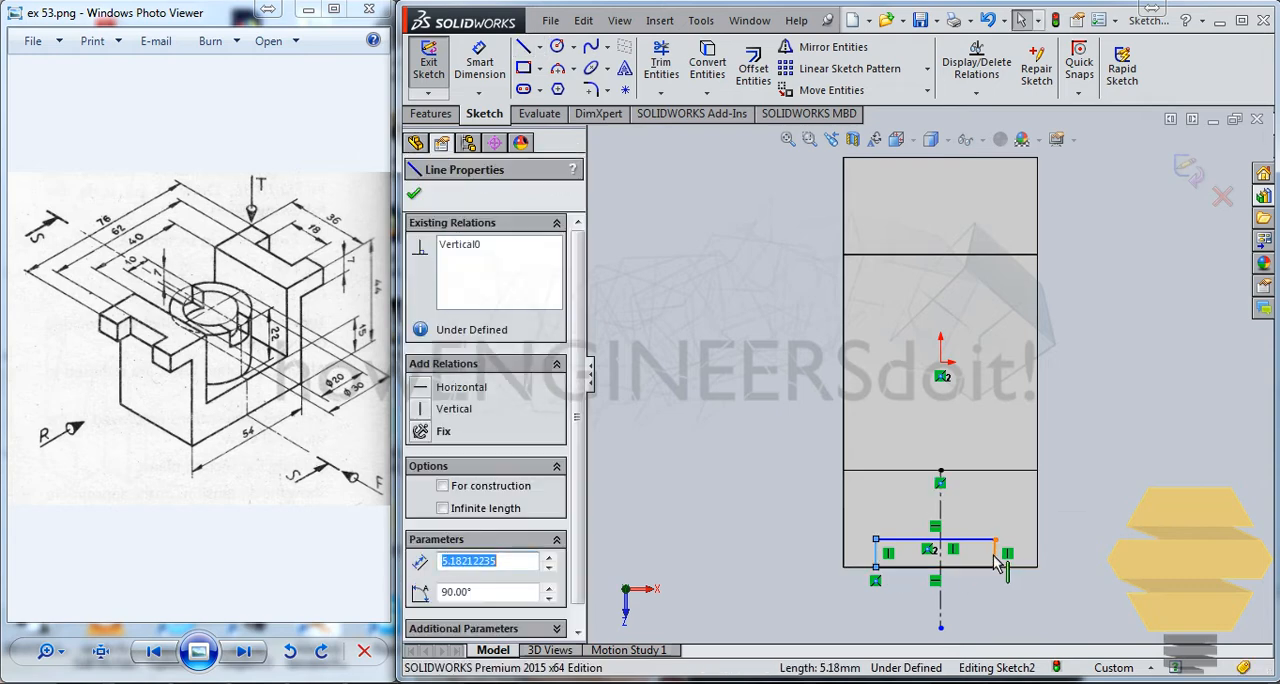
pyautogui.keyDown('ctrl'); pyautogui.click(994, 558); pyautogui.keyUp('ctrl')
pyautogui.keyDown('ctrl'); pyautogui.click(941, 604); pyautogui.keyUp('ctrl')
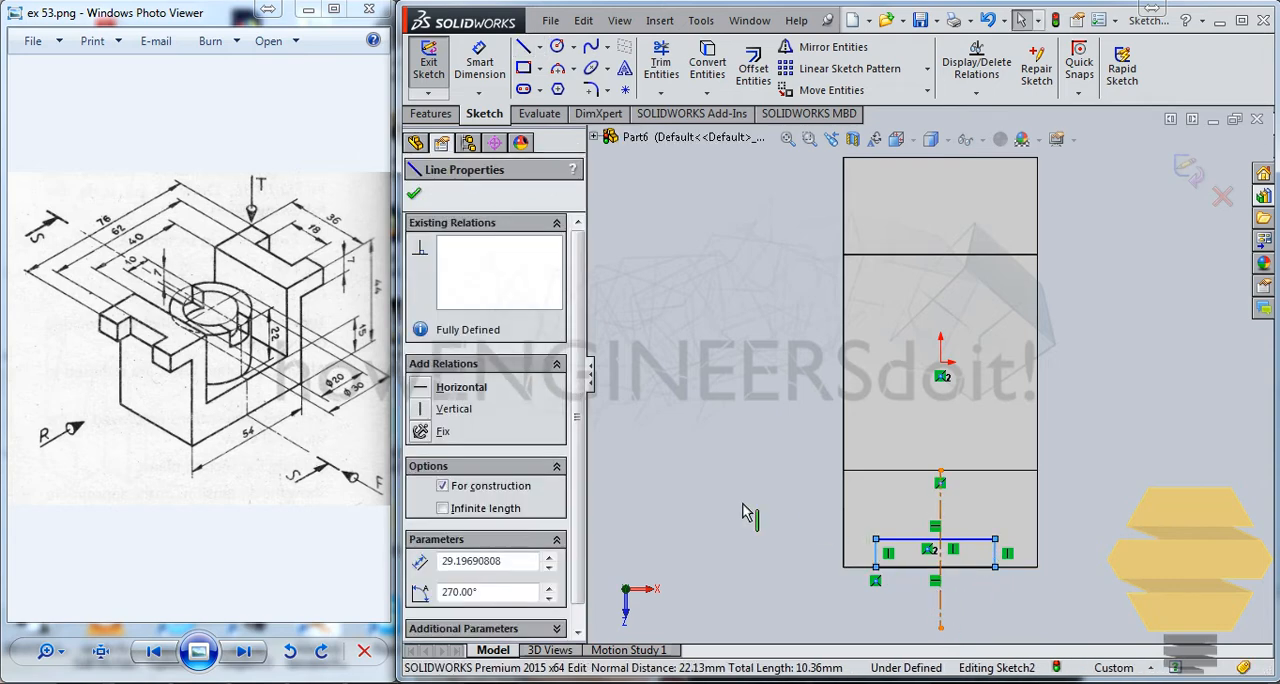
pyautogui.click(421, 610)
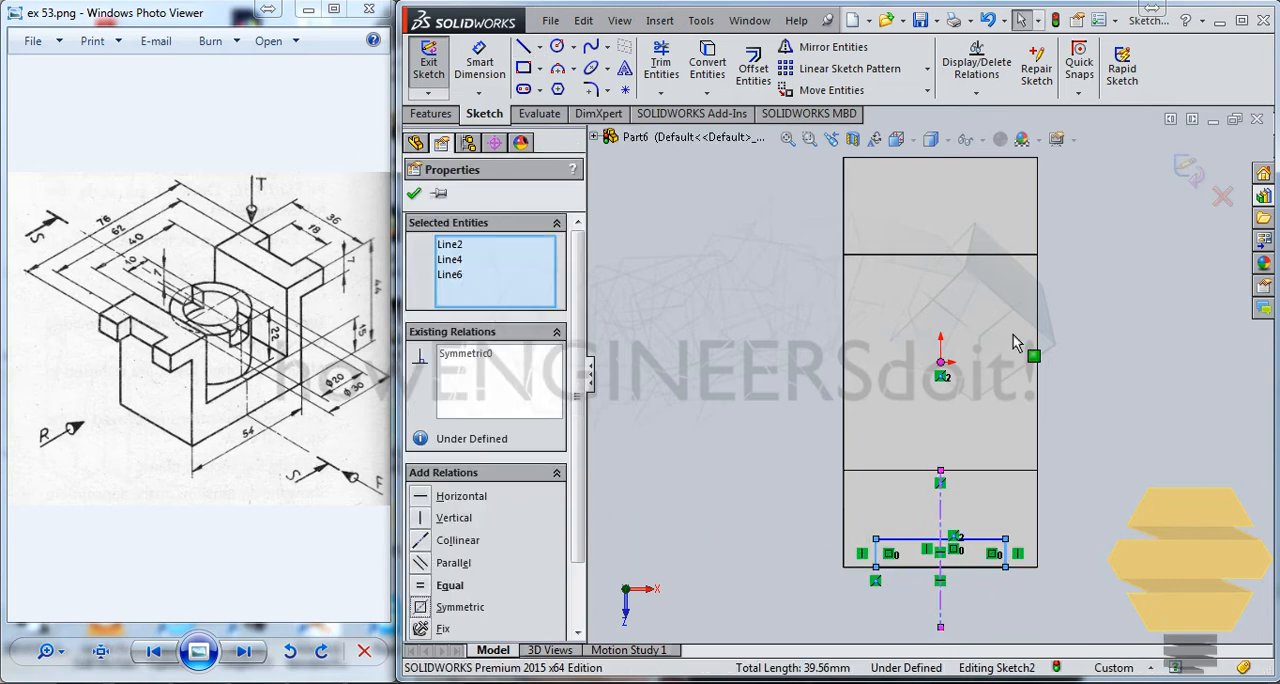
pyautogui.click(1103, 370)
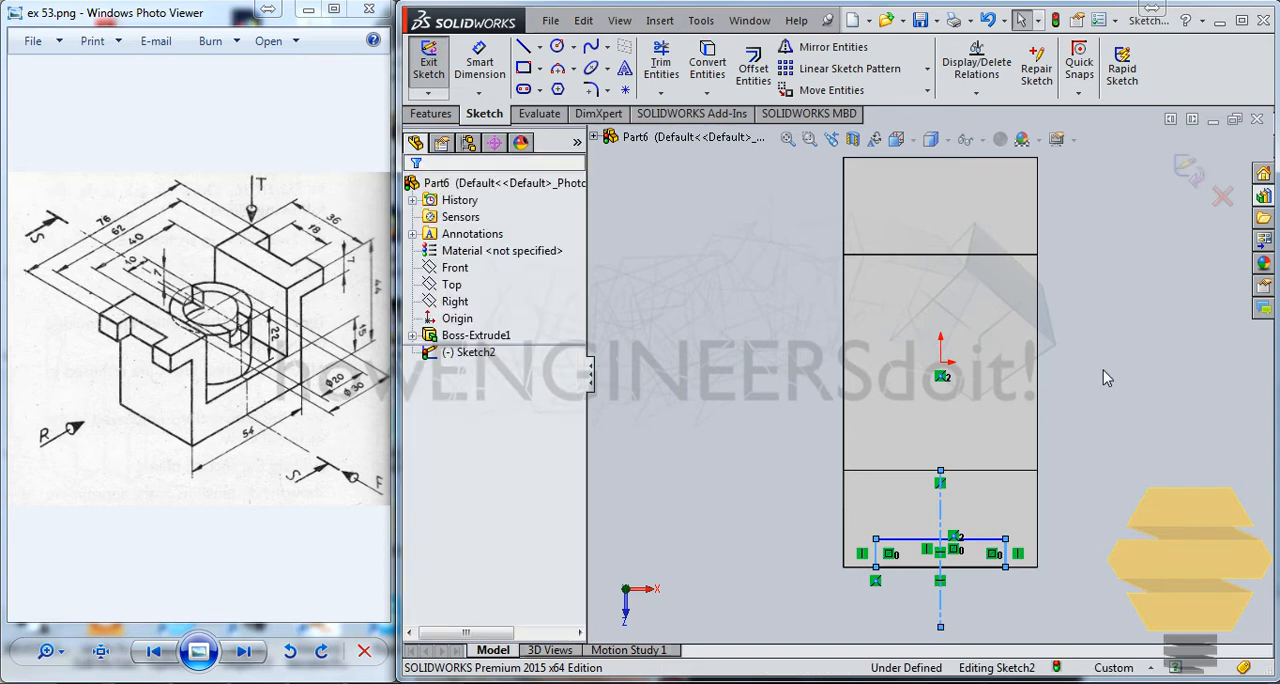
# Dimension the rectangle's width along the flange as 18 mm
pyautogui.click(479, 65)
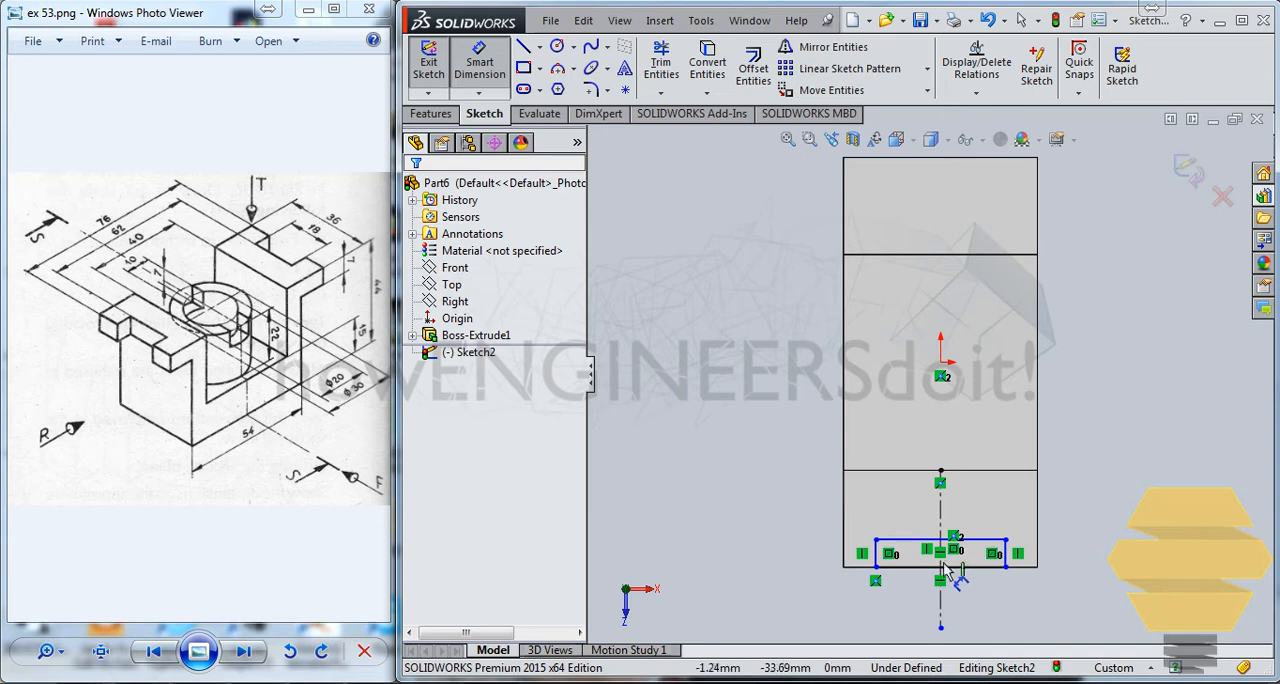
pyautogui.click(985, 540)
pyautogui.click(1128, 557)
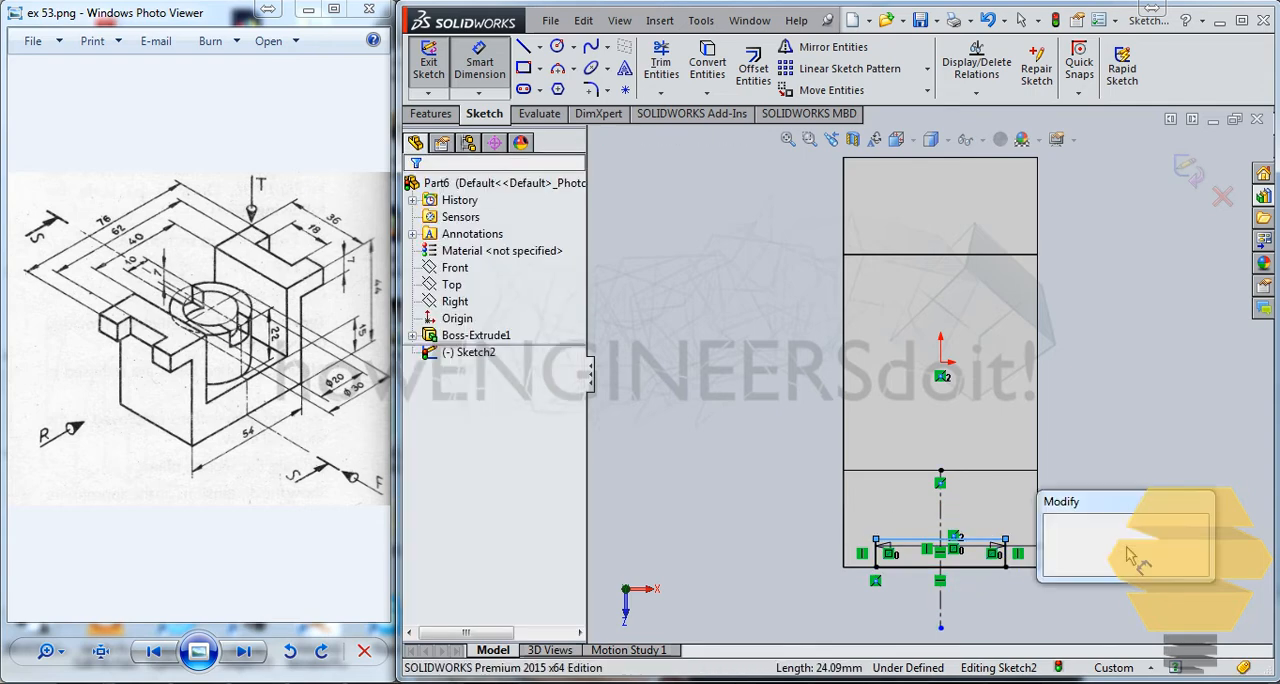
pyautogui.write('18')
pyautogui.press('Return')
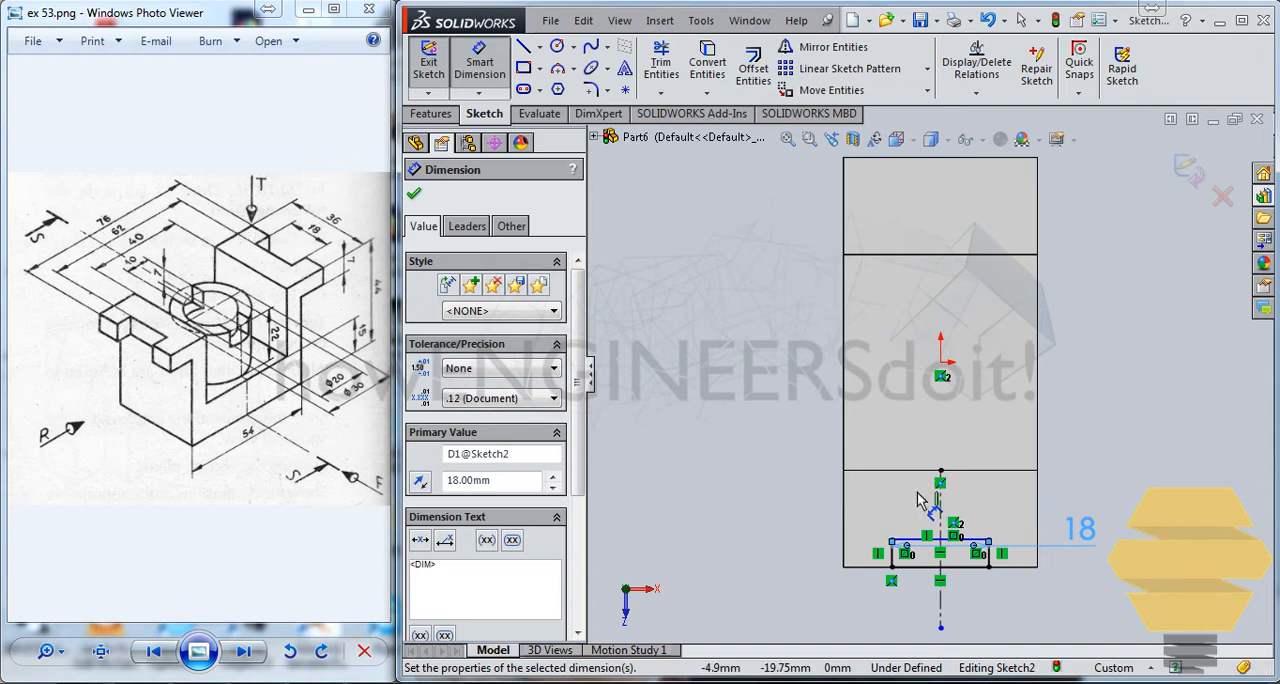
# Dimension the distance from the origin to the rectangle's inner side as 62/2 mm, and exit the sketch
pyautogui.click(918, 540)
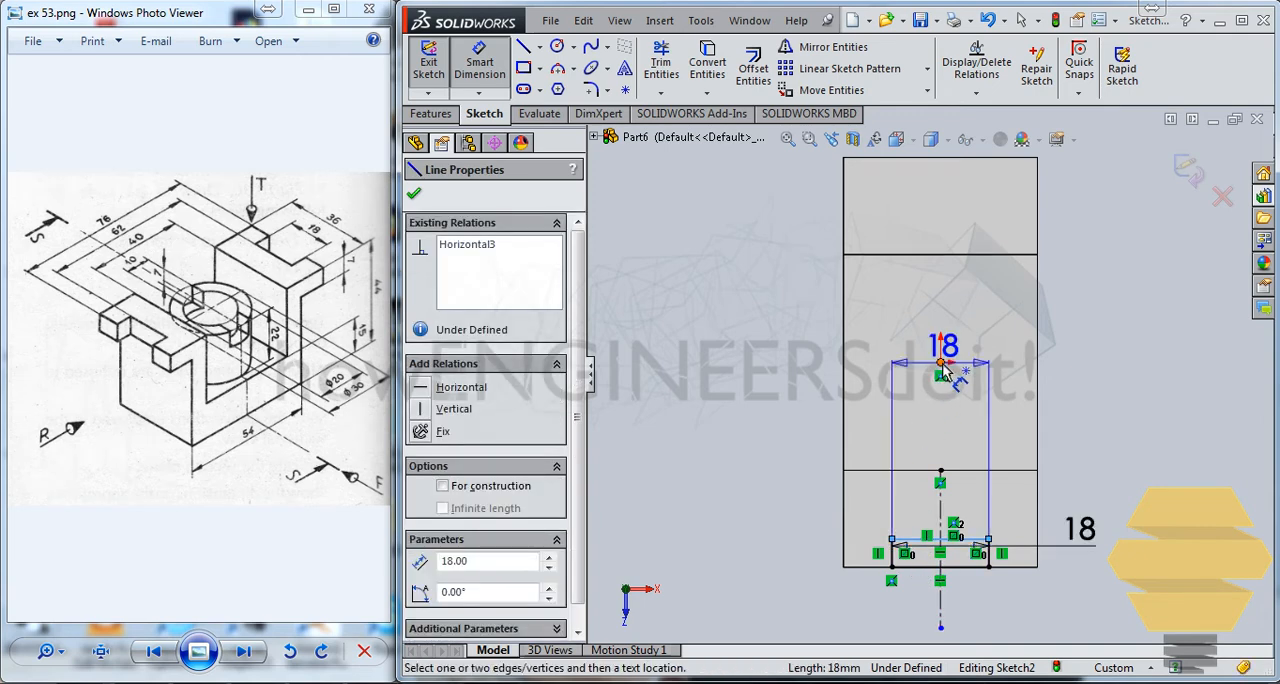
pyautogui.click(942, 366)
pyautogui.click(795, 403)
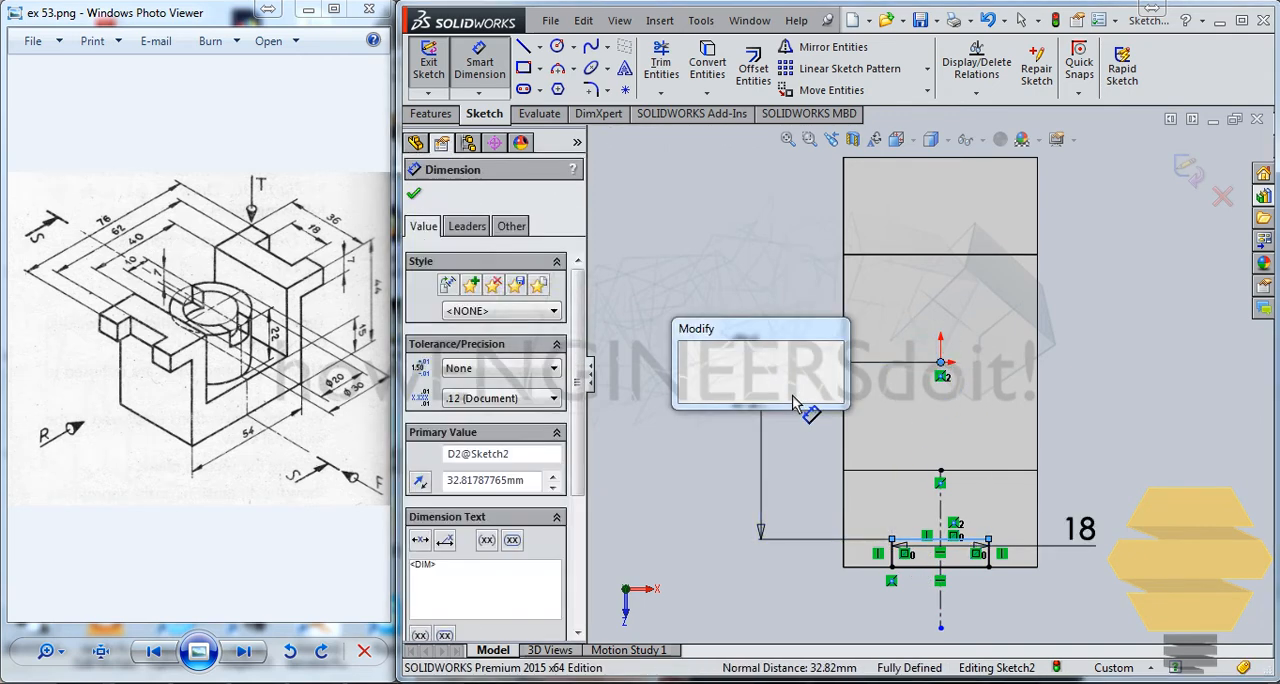
pyautogui.write('62/2')
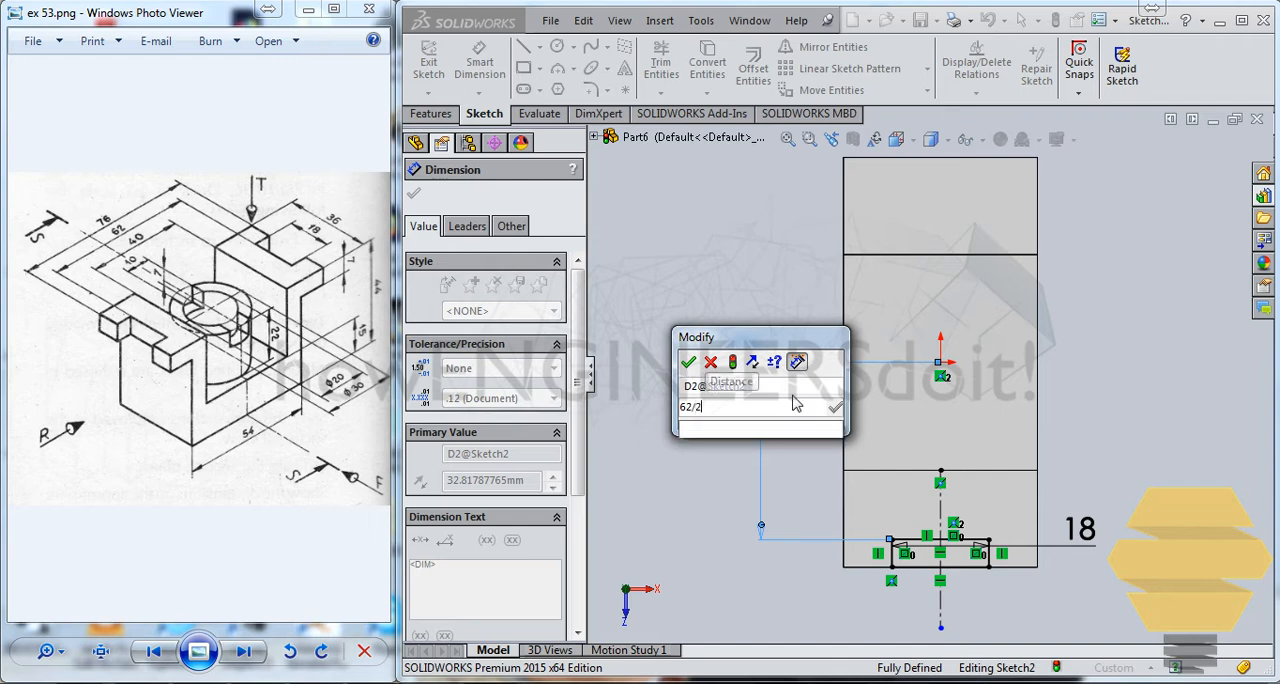
pyautogui.press('Return')
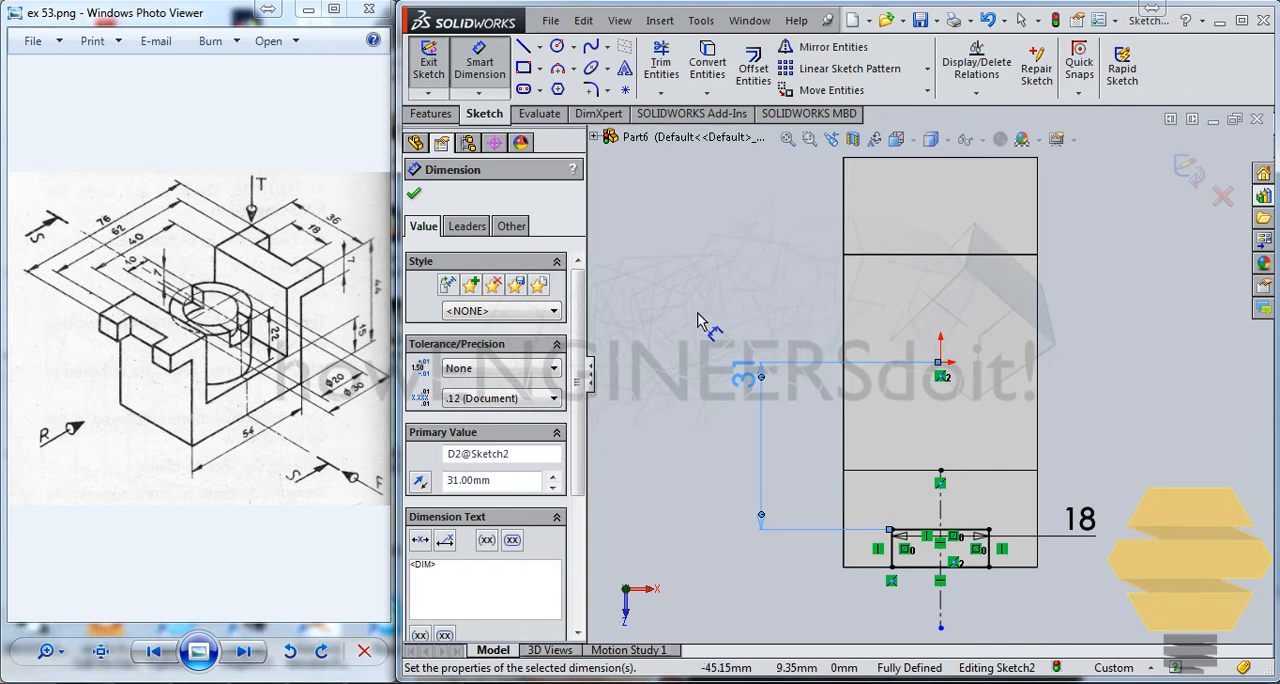
pyautogui.click(1188, 172)
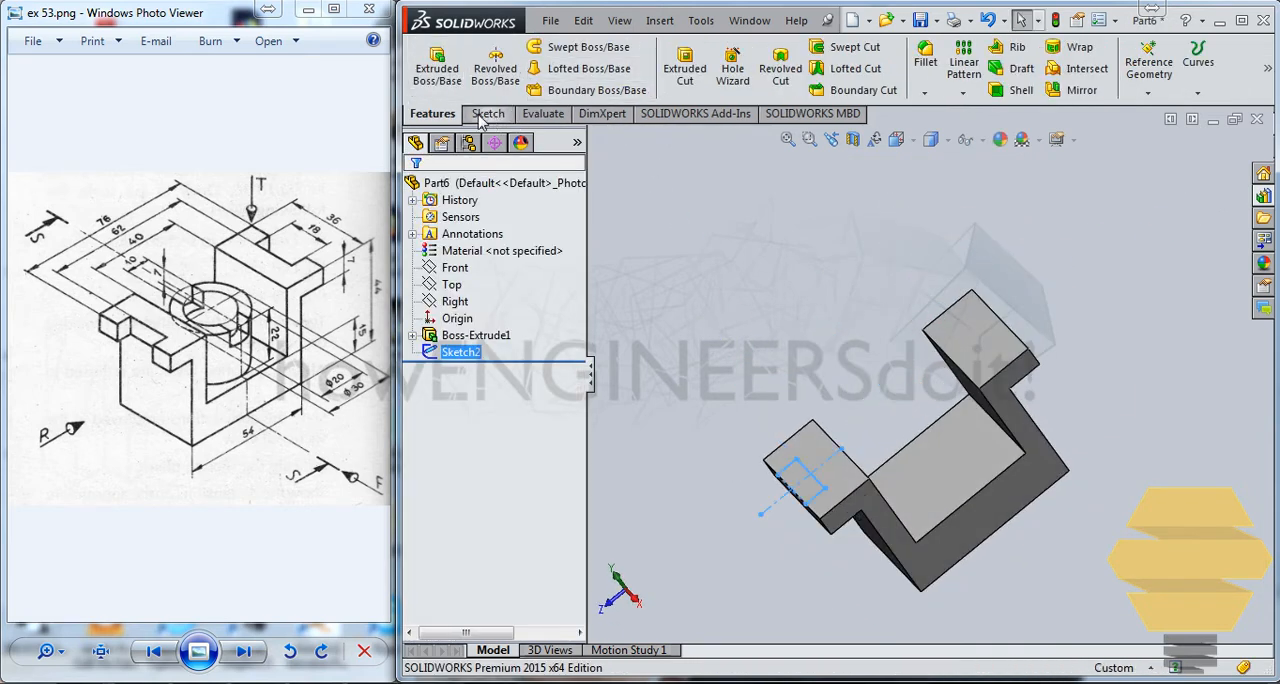
# Cut the rectangle through the flange with an Extruded Cut using the Up To Next end condition
pyautogui.click(695, 85)
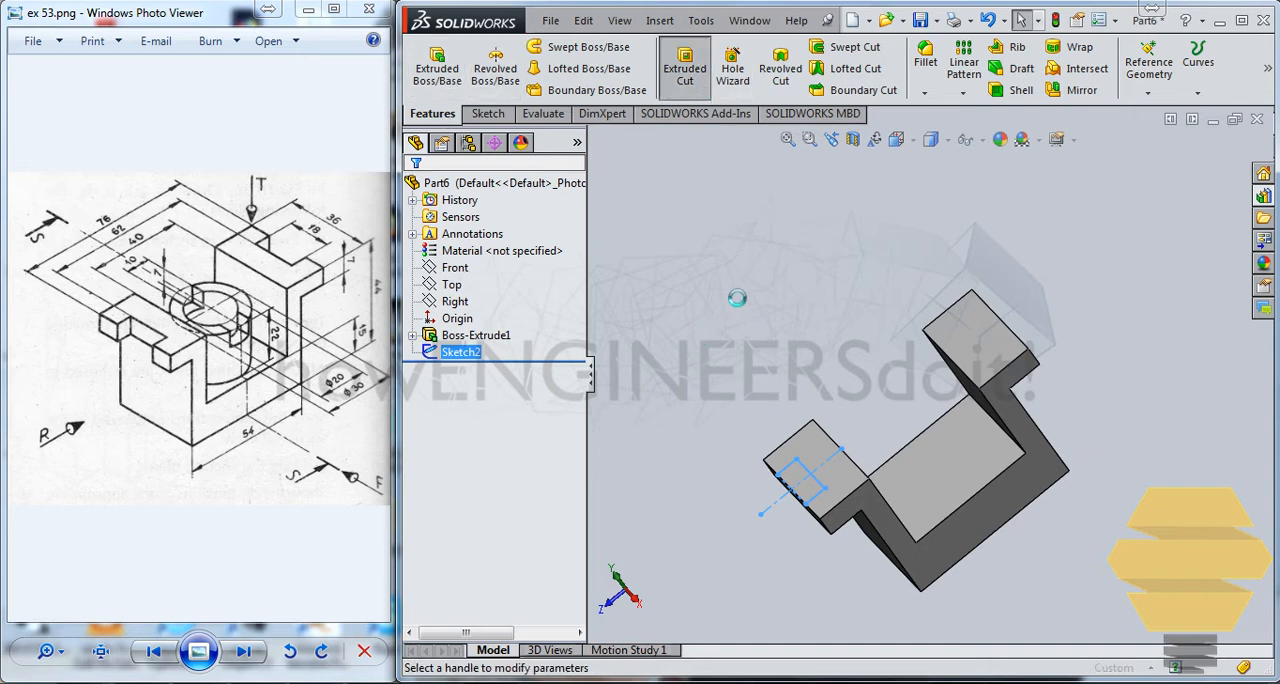
pyautogui.click(478, 303)
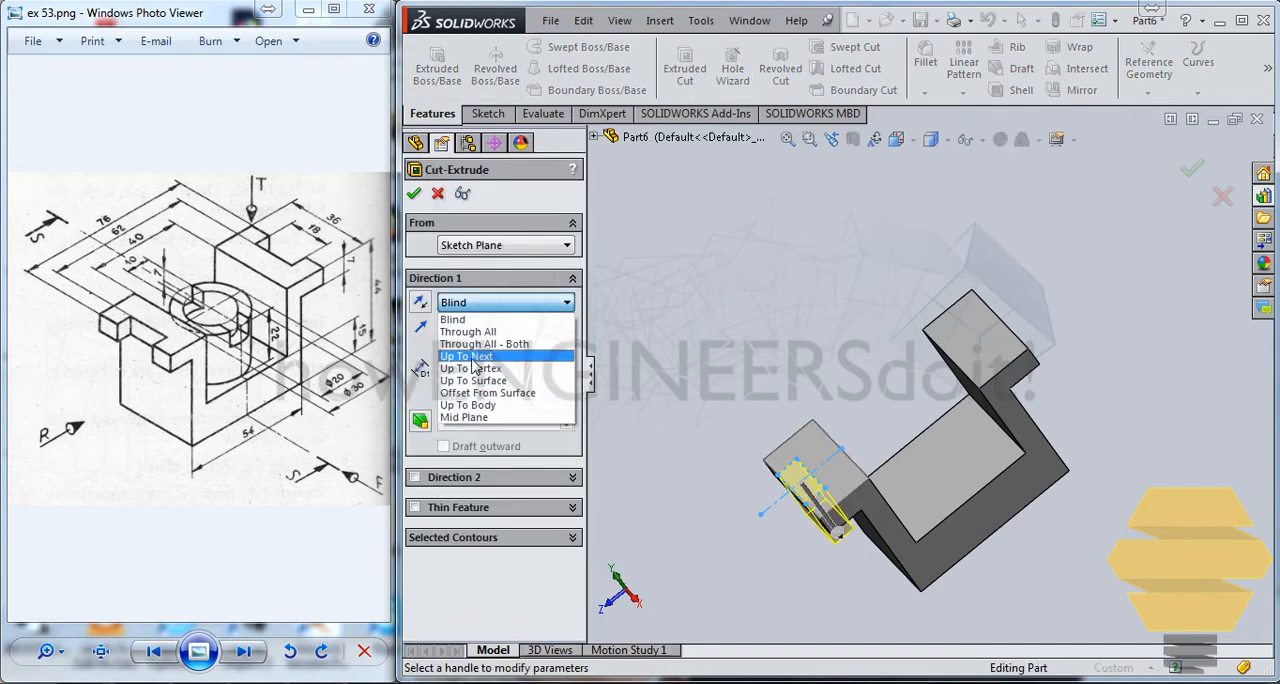
pyautogui.click(470, 357)
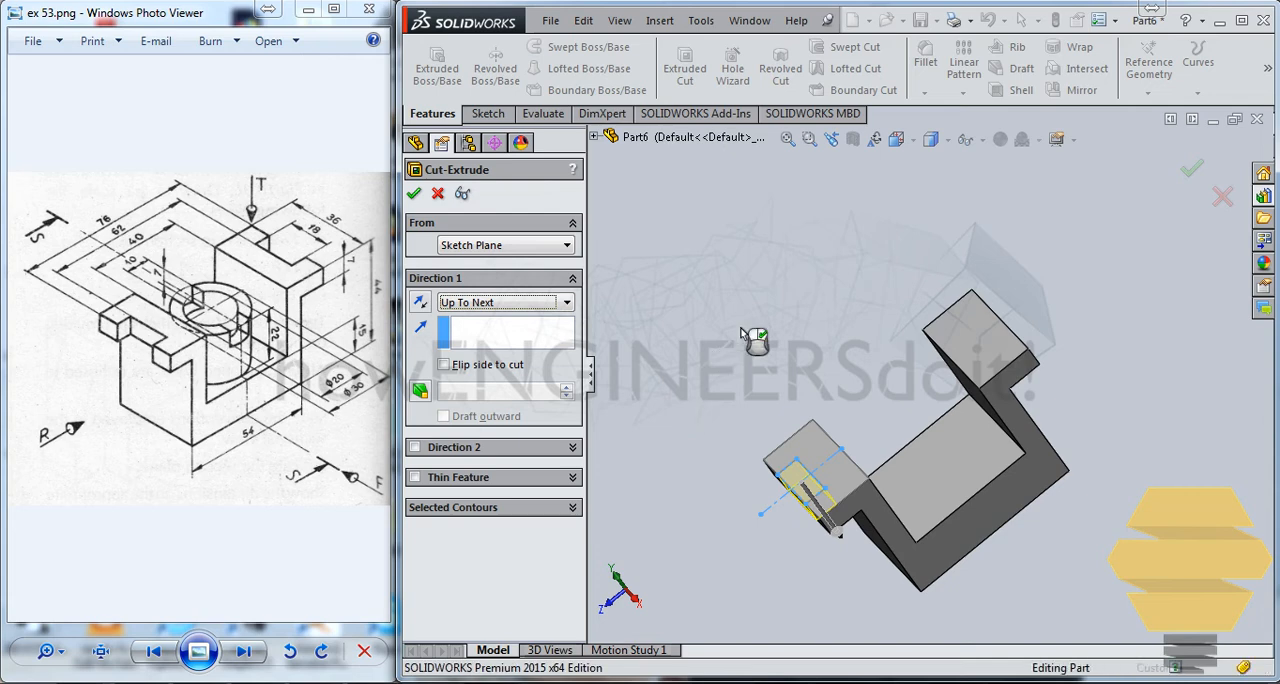
pyautogui.press('Return')
pyautogui.press('Return')
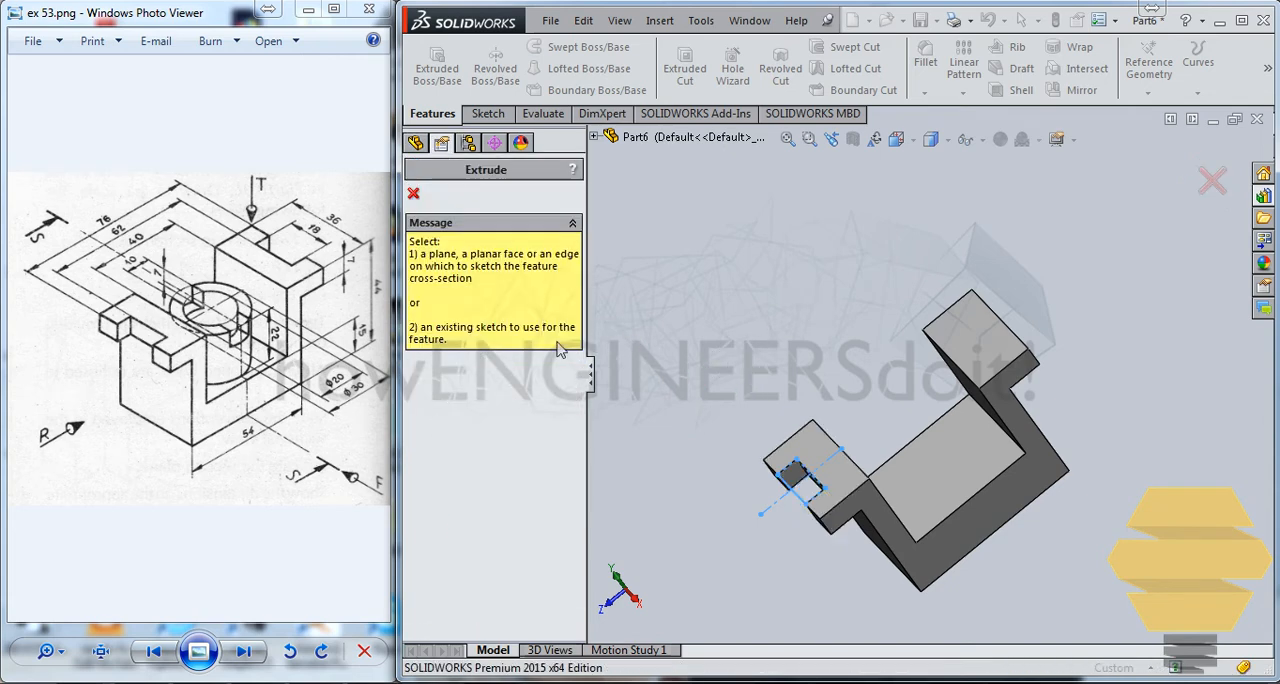
pyautogui.click(413, 193)
# Mirror the flange notch cut about the Front plane onto the opposite flange
pyautogui.click(474, 351)
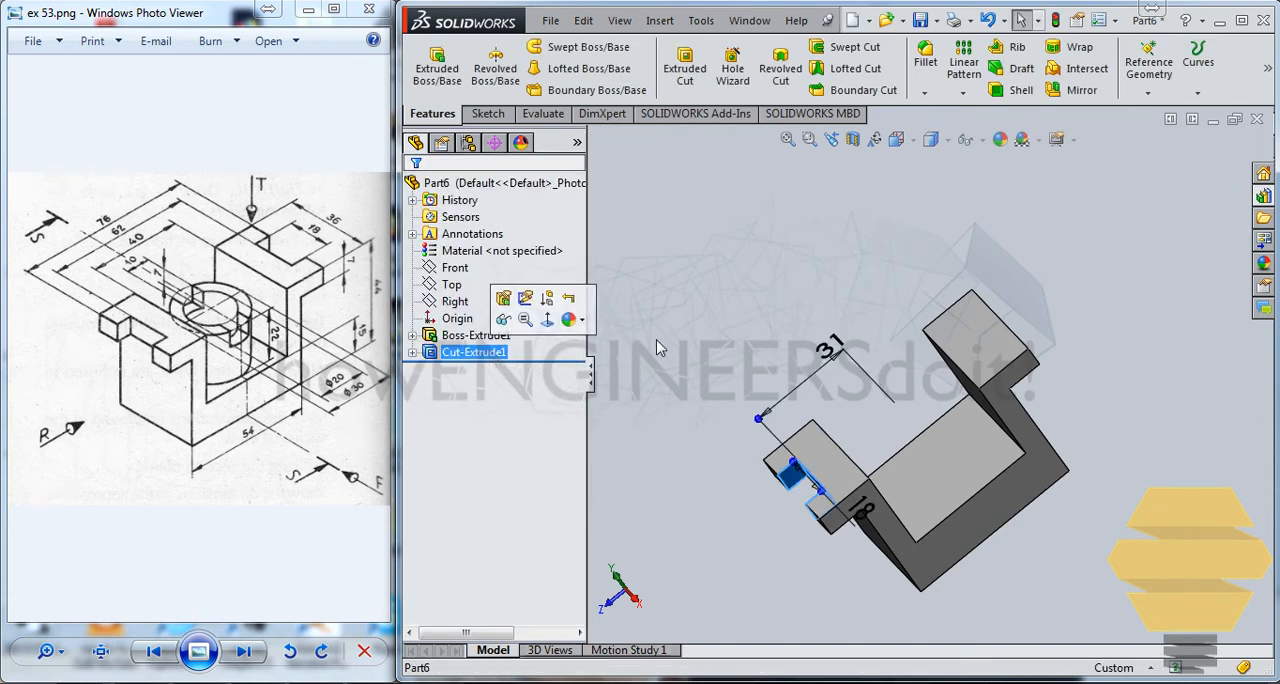
pyautogui.moveTo(902, 330); pyautogui.dragTo(1095, 285, button='middle')
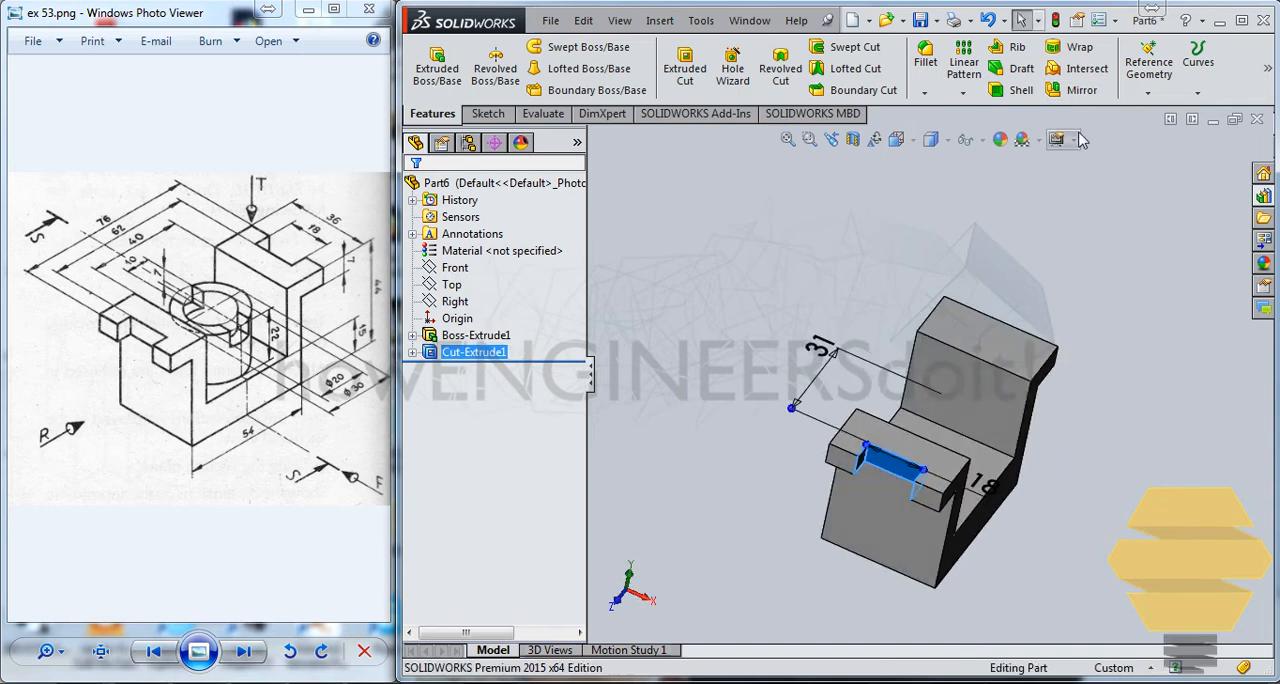
pyautogui.click(1075, 90)
pyautogui.moveTo(995, 330); pyautogui.dragTo(986, 357, button='middle')
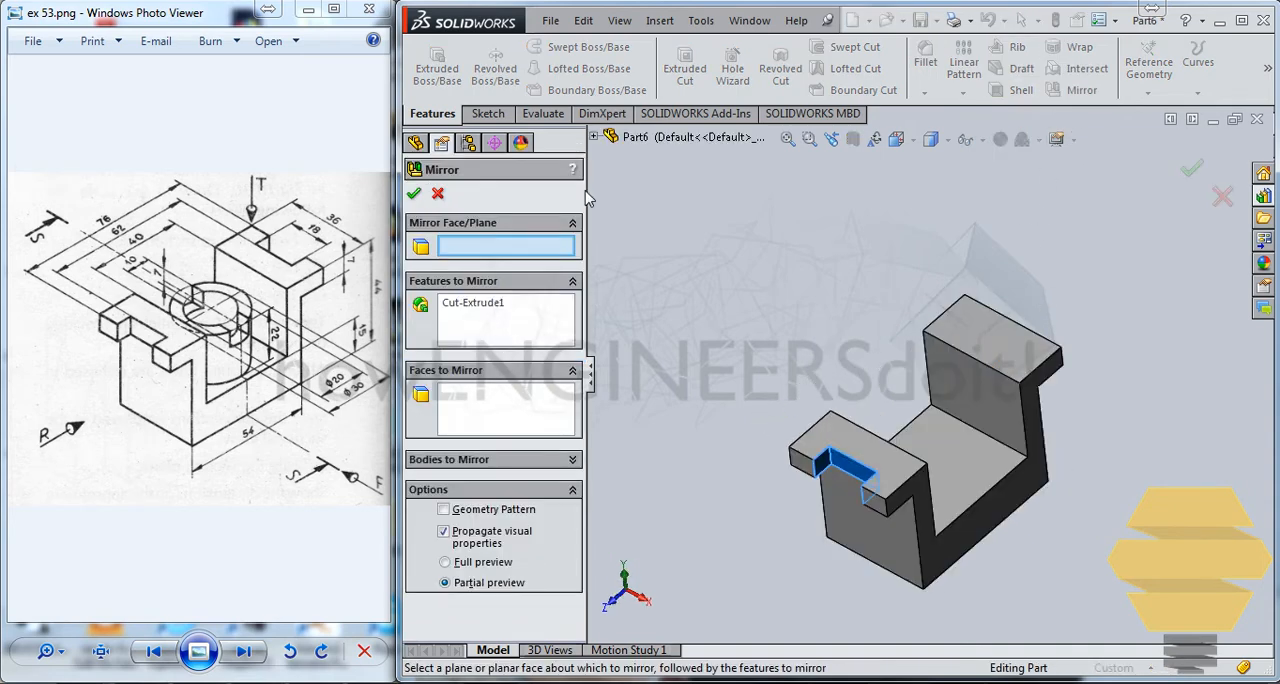
pyautogui.click(594, 137)
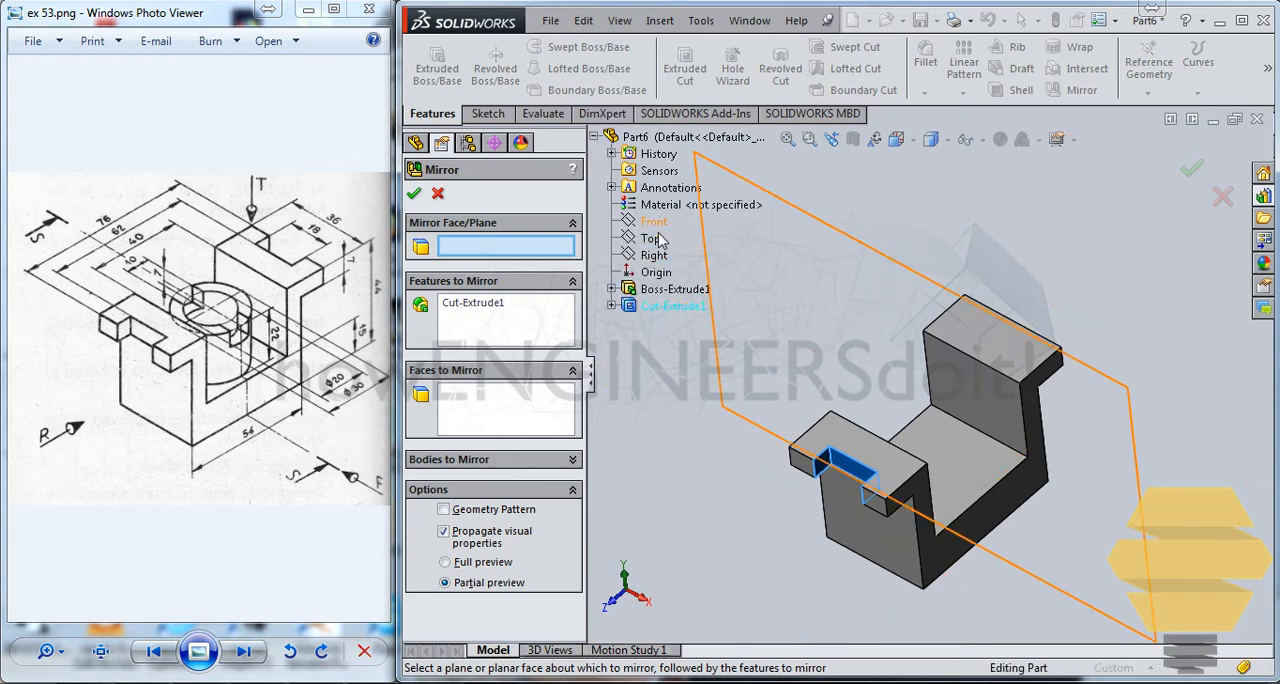
pyautogui.click(667, 225)
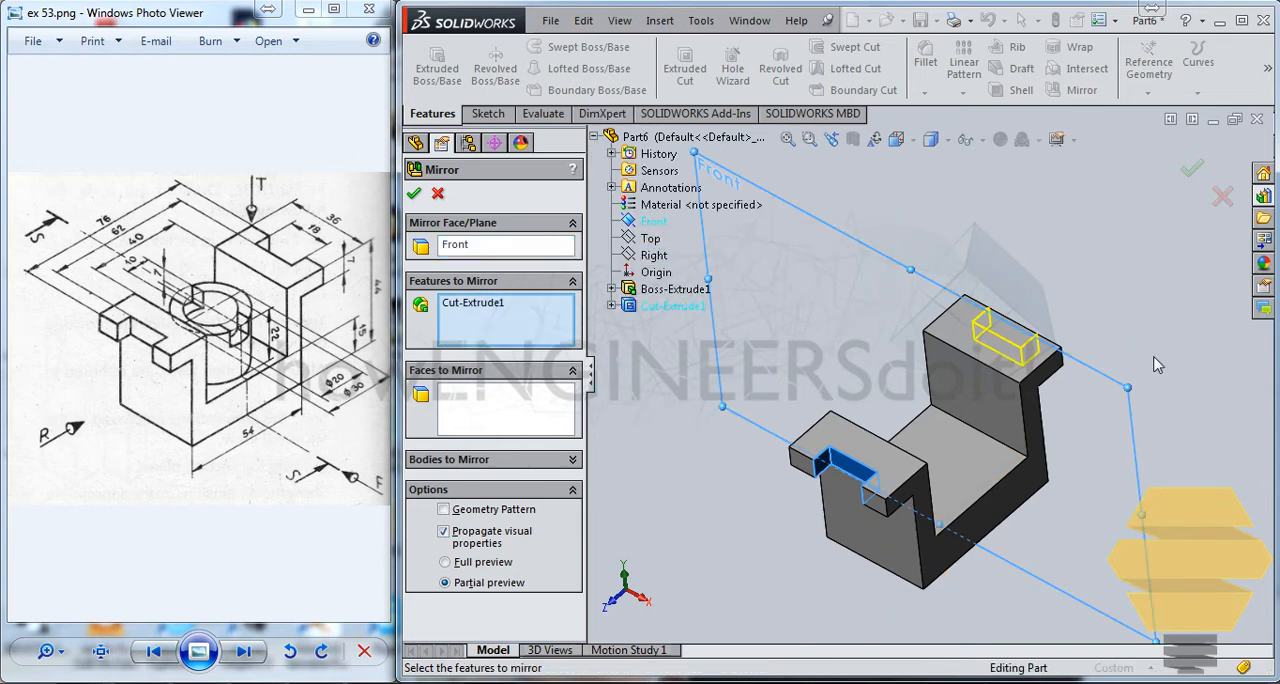
pyautogui.click(1192, 168)
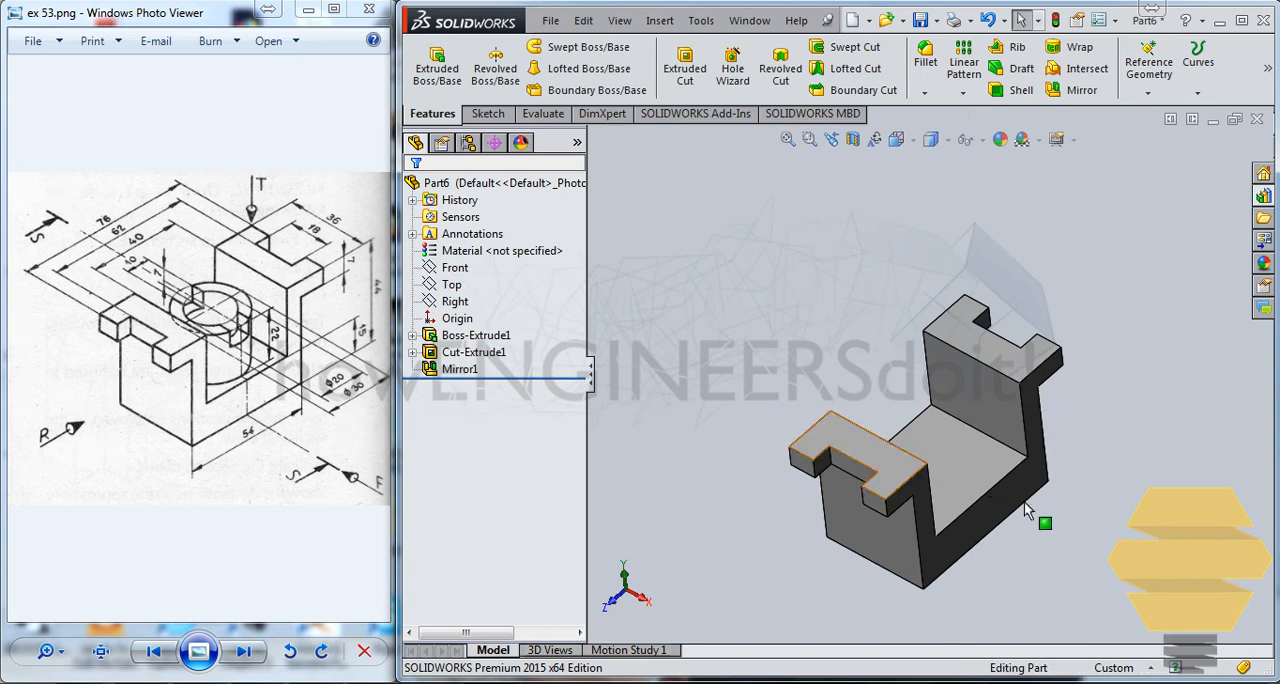
# Sketch two concentric circles centred on the origin on the U's inner floor face, about 22 mm and 29 mm in diameter
pyautogui.click(977, 468)
pyautogui.click(1000, 382)
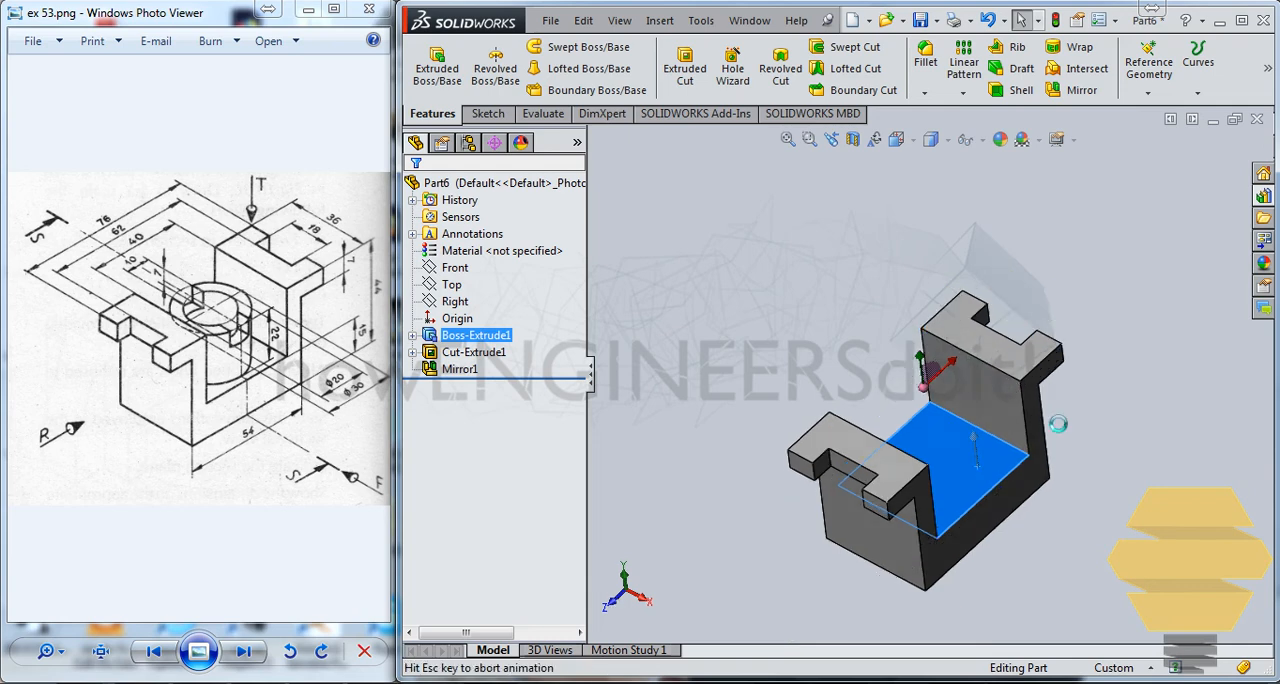
pyautogui.click(556, 46)
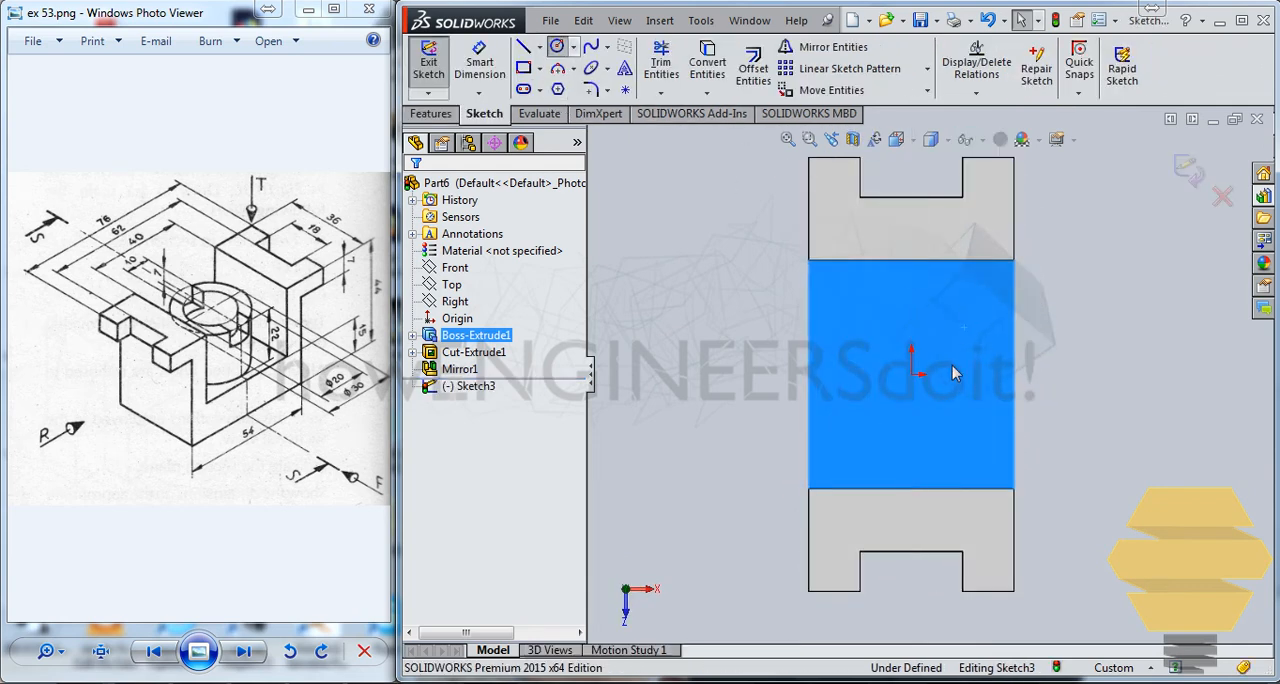
pyautogui.click(911, 374)
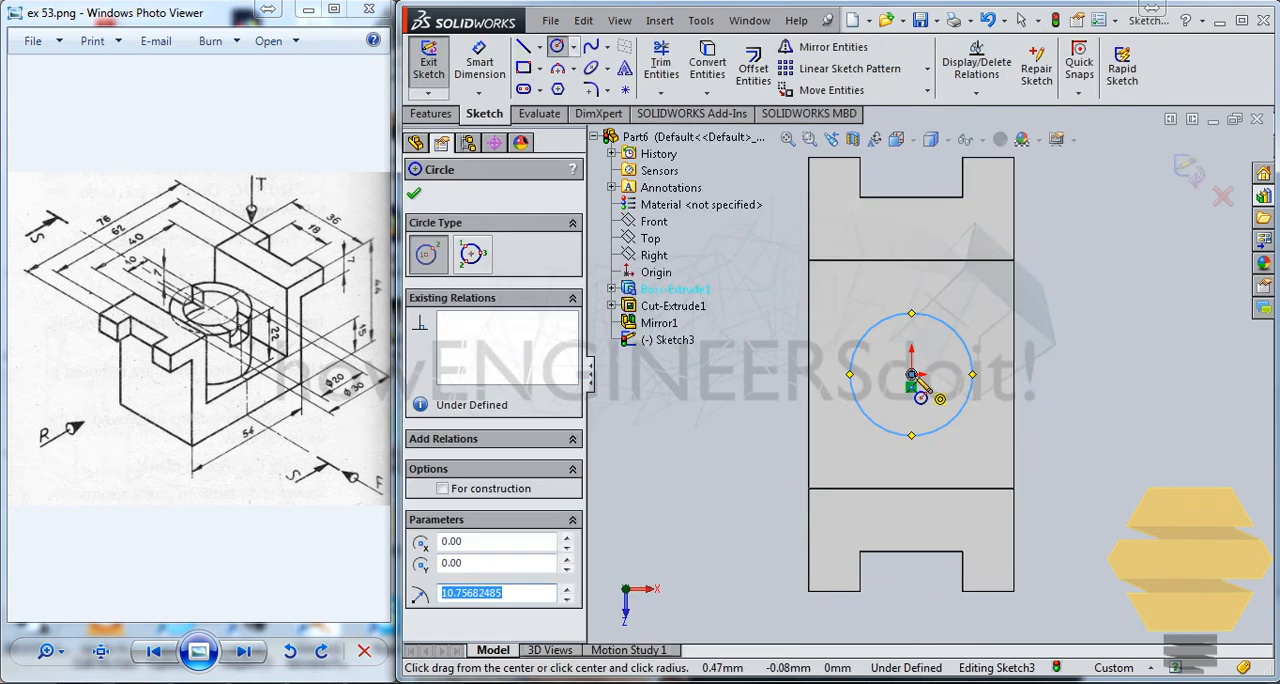
pyautogui.click(966, 311)
# Dimension the outer circle's diameter as 30 mm
pyautogui.click(480, 60)
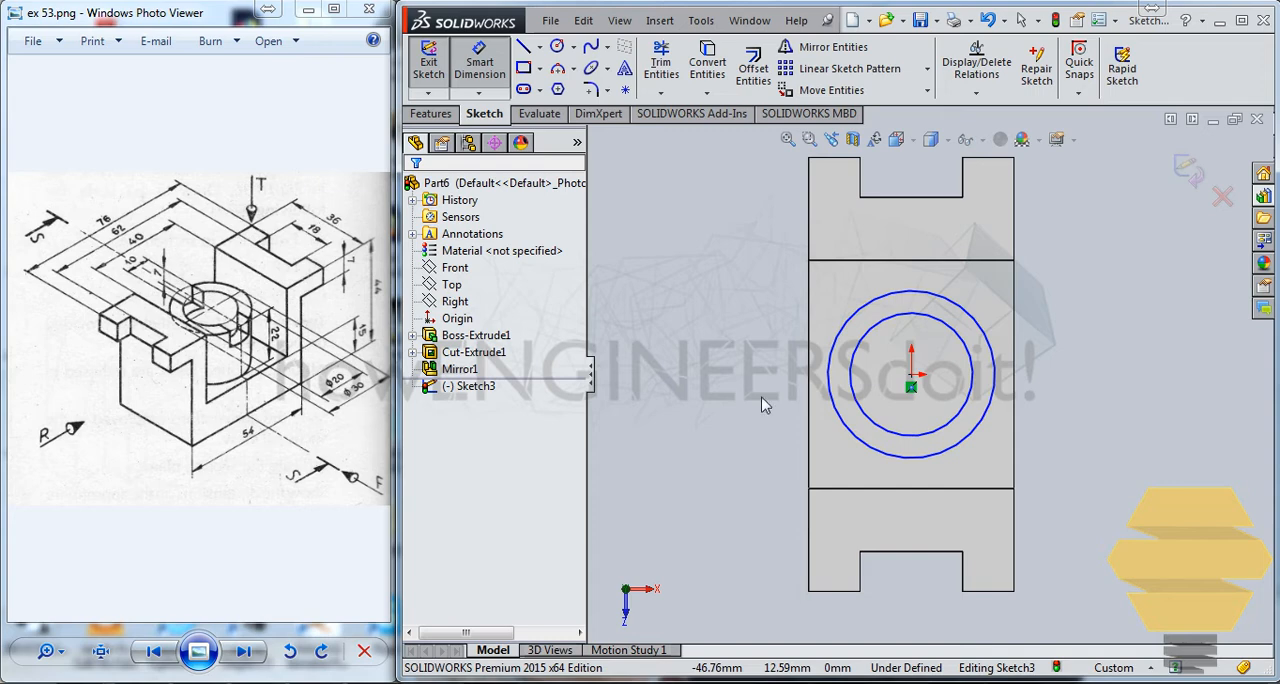
pyautogui.click(994, 357)
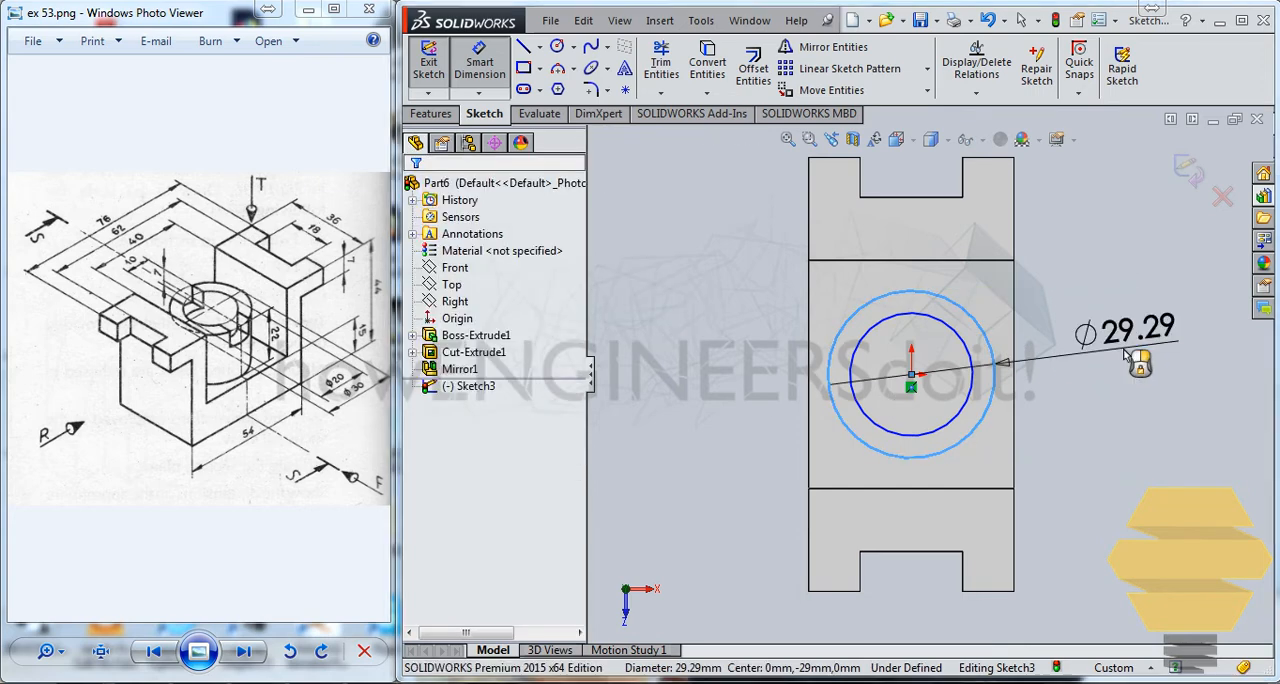
pyautogui.click(1127, 357)
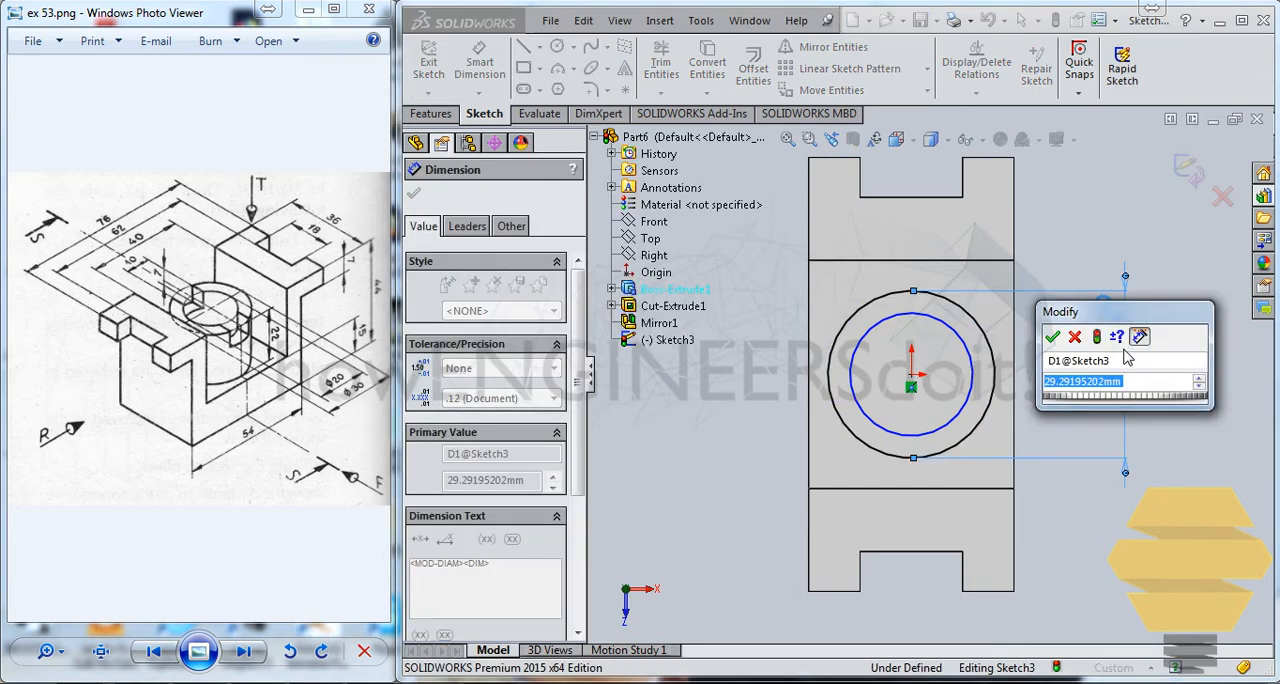
pyautogui.write('30')
pyautogui.press('Return')
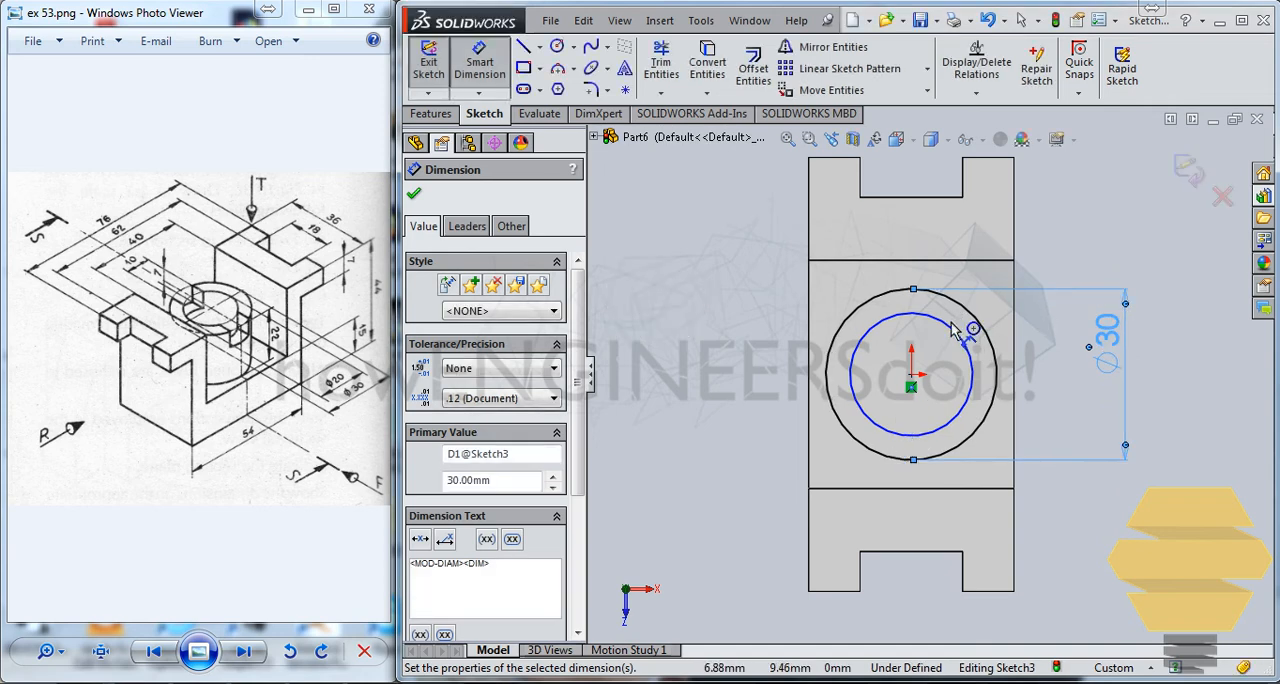
# Dimension the inner circle's diameter as 20 mm
pyautogui.click(955, 333)
pyautogui.click(1060, 345)
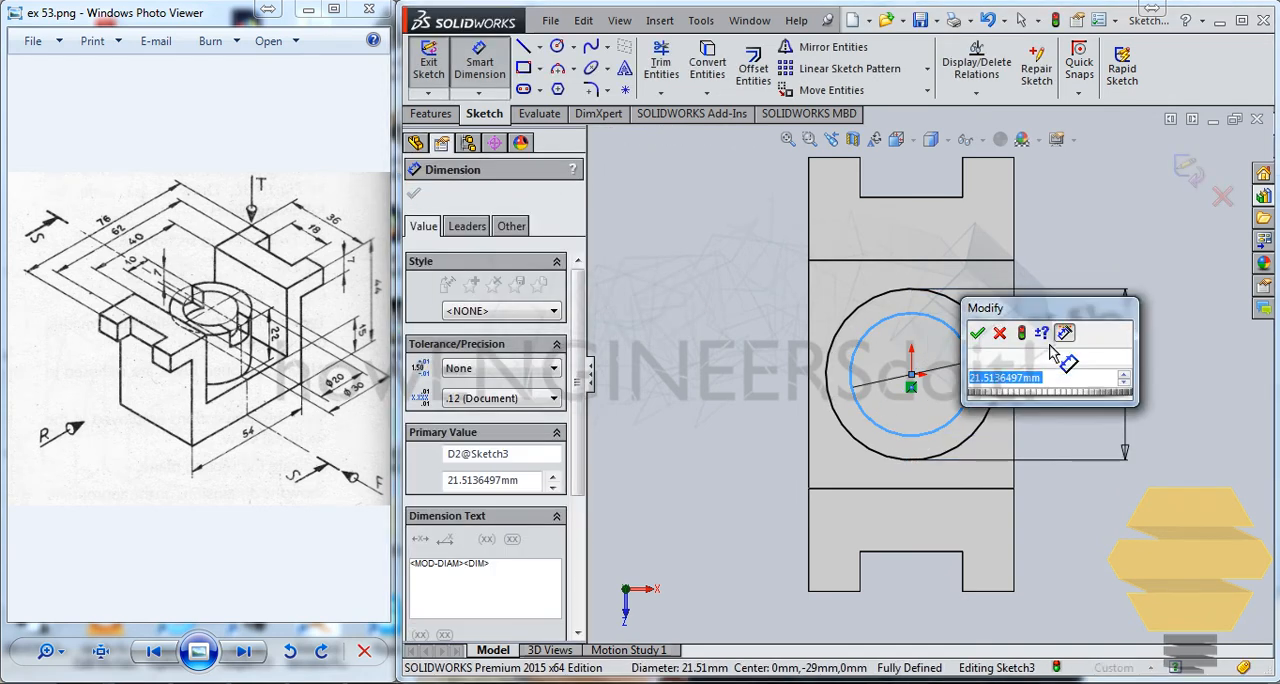
pyautogui.write('20')
pyautogui.press('Return')
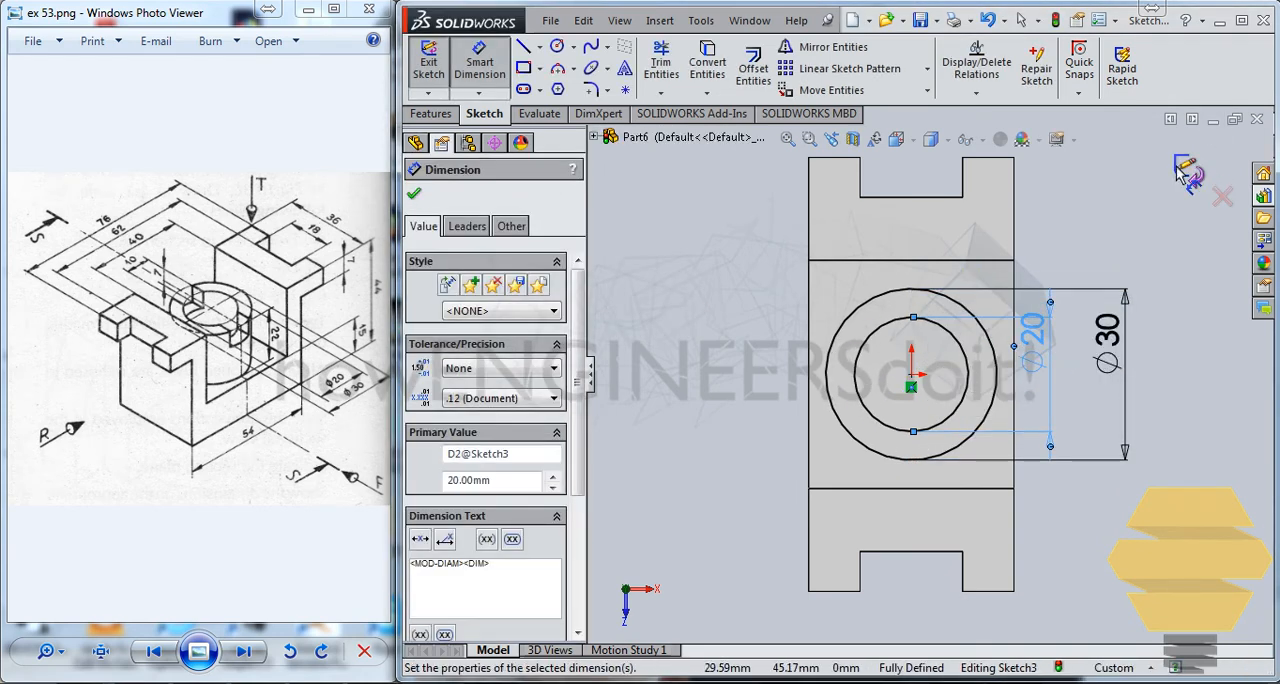
# Exit the sketch and extrude the ring between the two circles 22 mm upward from the U's floor, merged with the body
pyautogui.click(1184, 172)
pyautogui.click(433, 114)
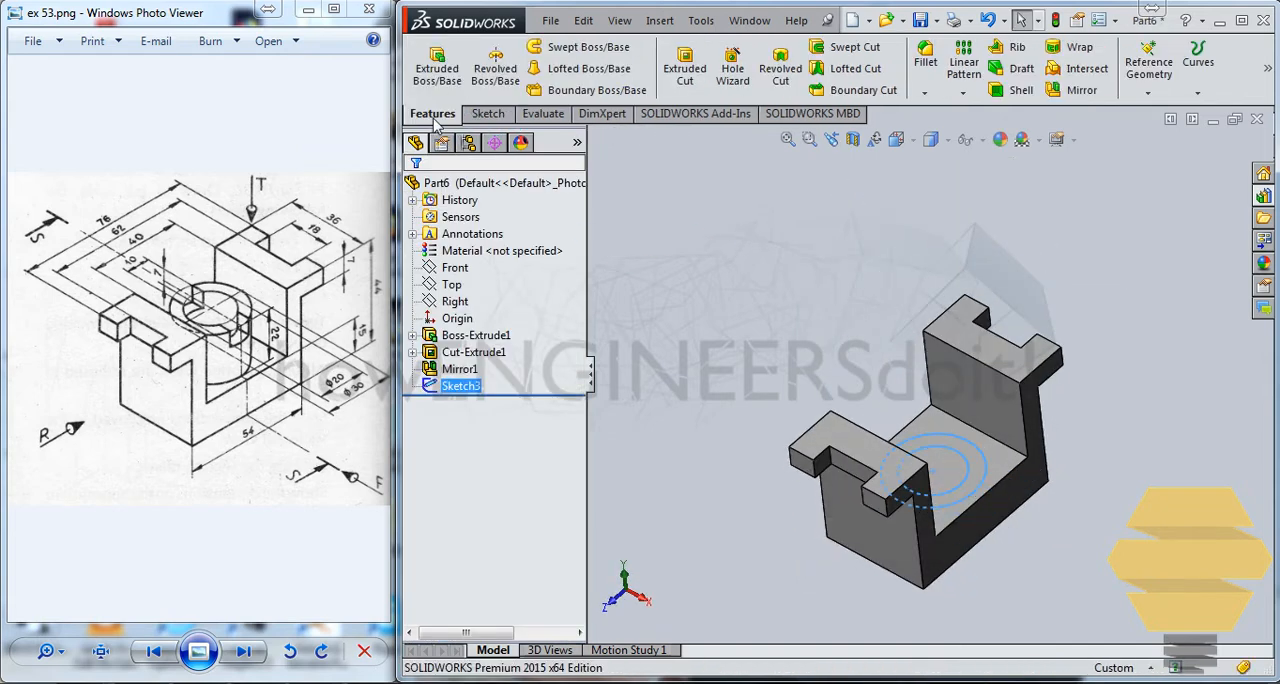
pyautogui.click(452, 86)
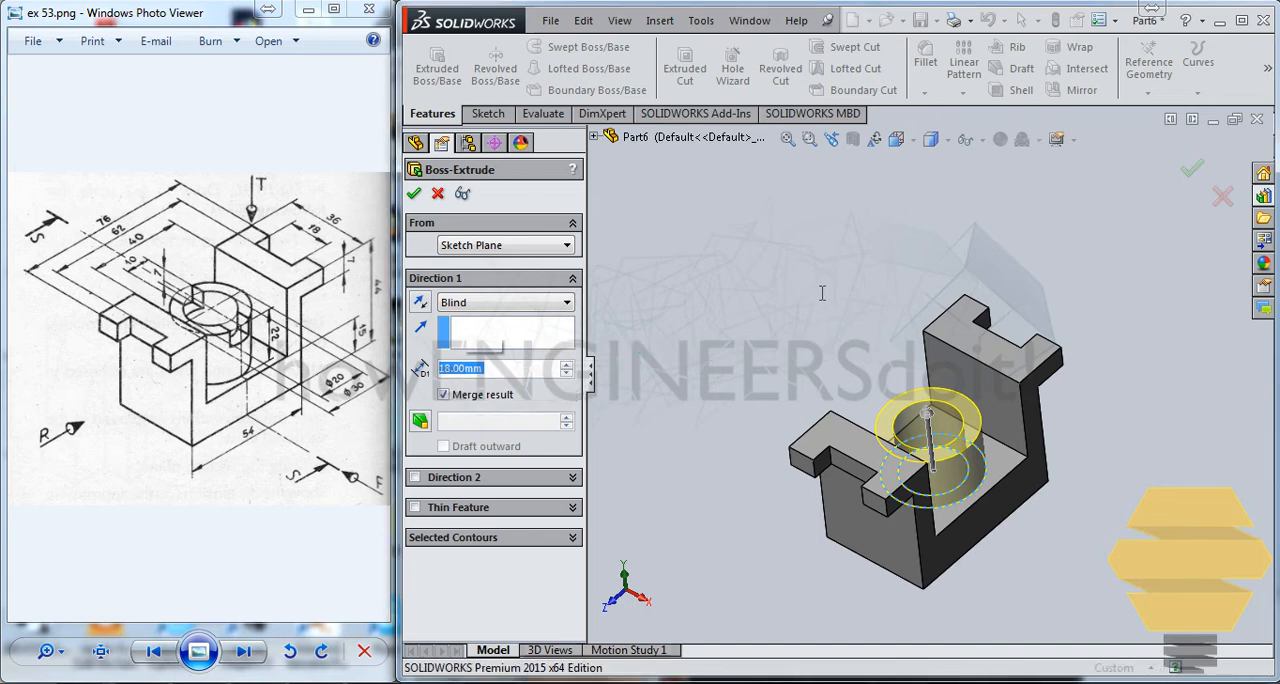
pyautogui.click(790, 285)
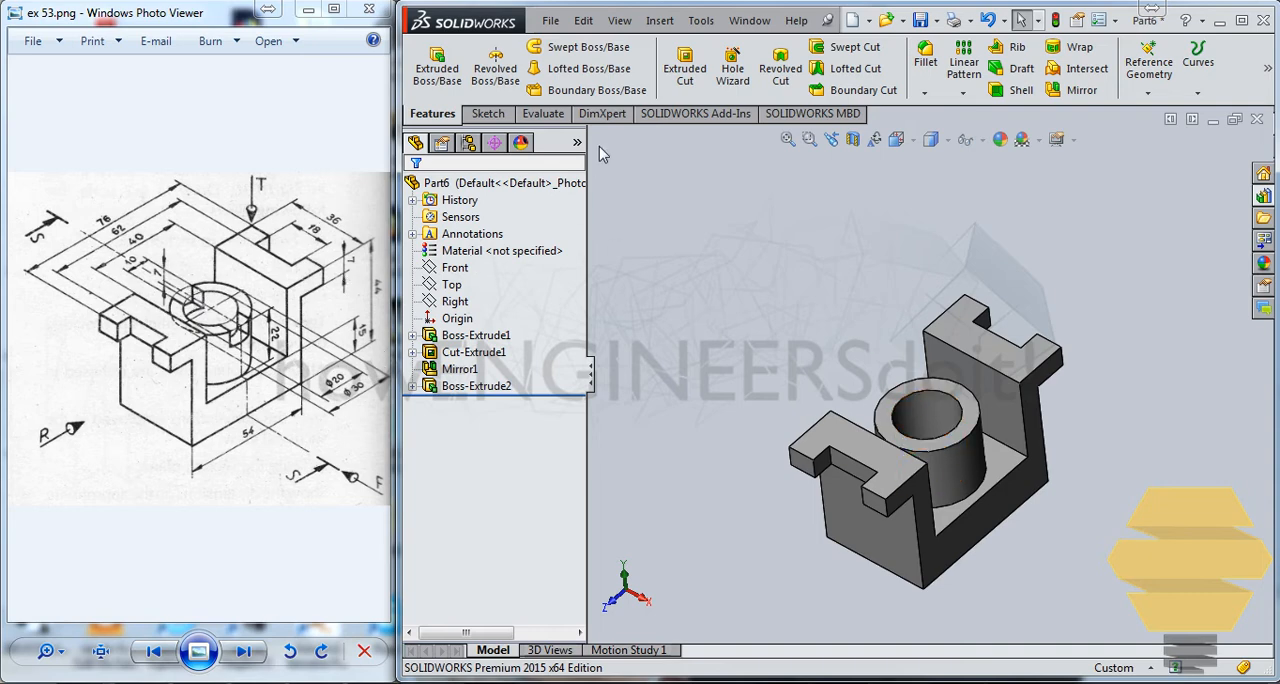
# Sketch a corner rectangle on the Right plane across the boss's top edge, about 12 mm wide and 15 mm tall
pyautogui.click(451, 286)
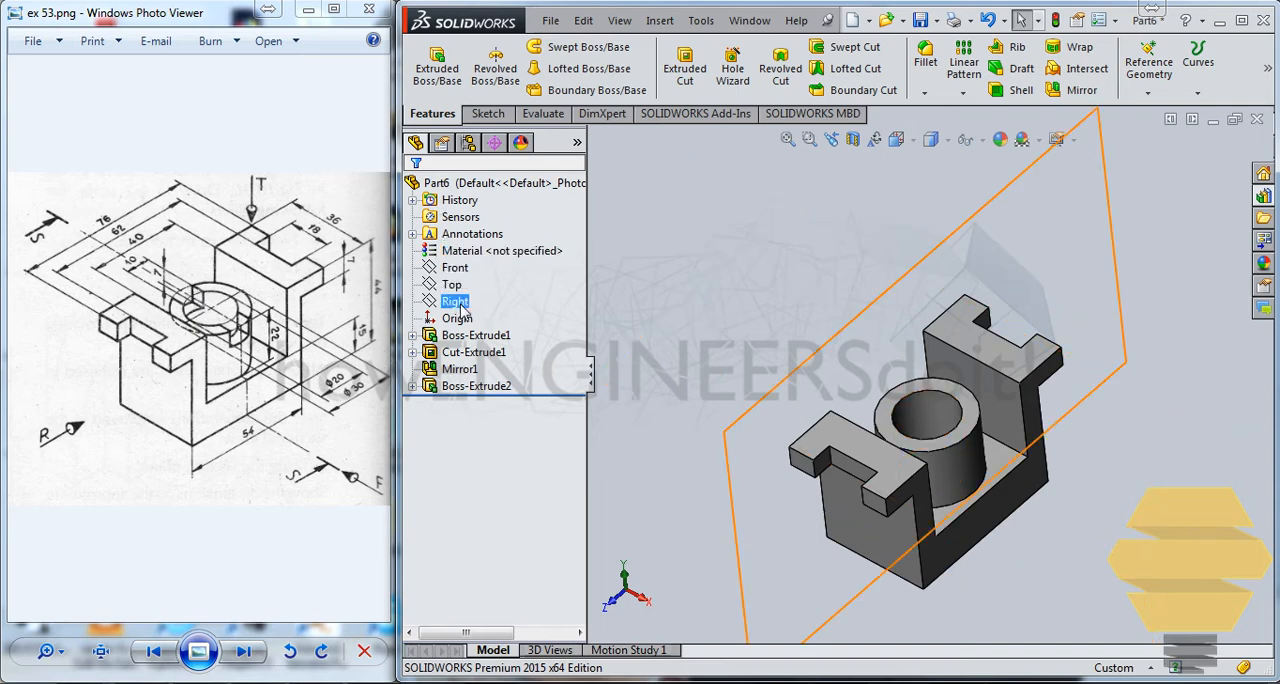
pyautogui.click(456, 301)
pyautogui.click(474, 280)
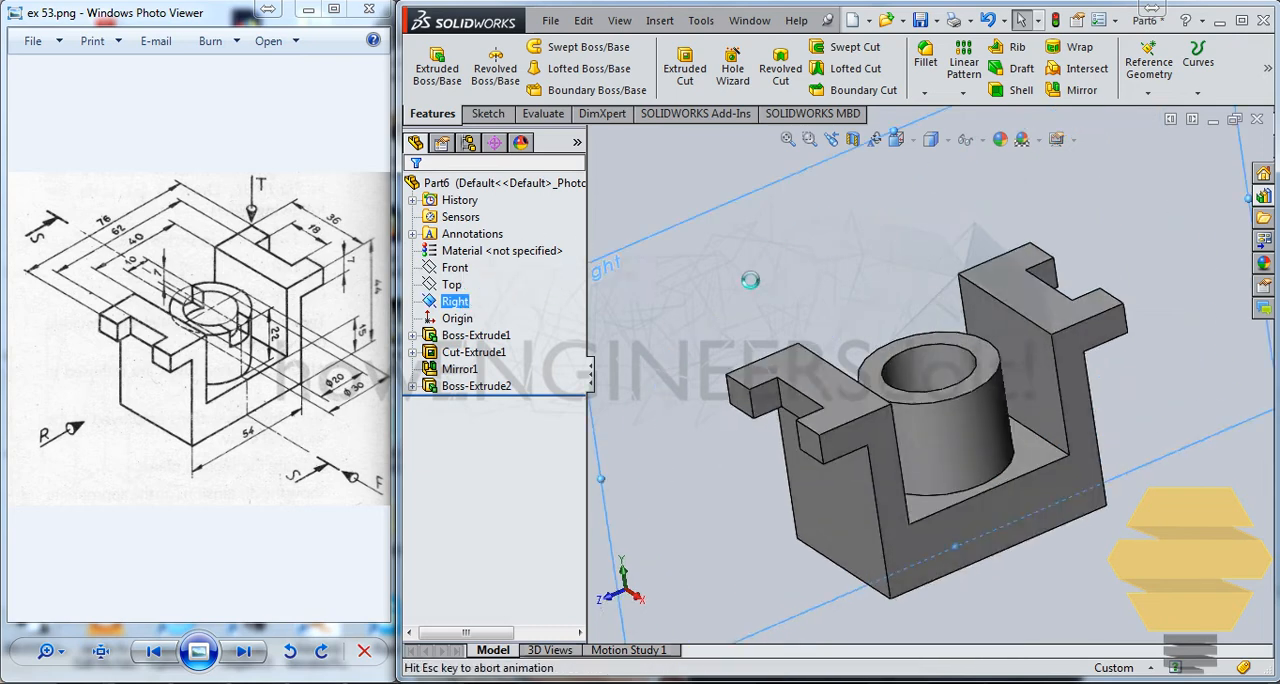
pyautogui.click(527, 68)
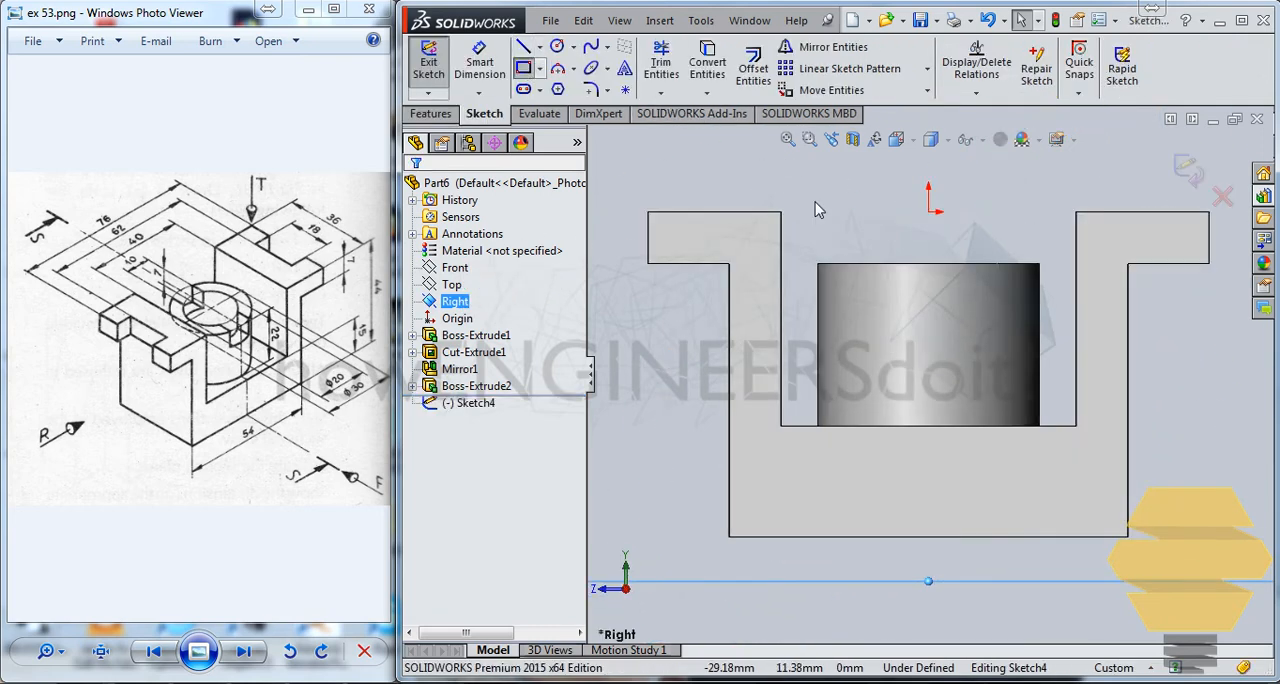
pyautogui.moveTo(882, 189); pyautogui.dragTo(968, 303)
pyautogui.press('Escape')
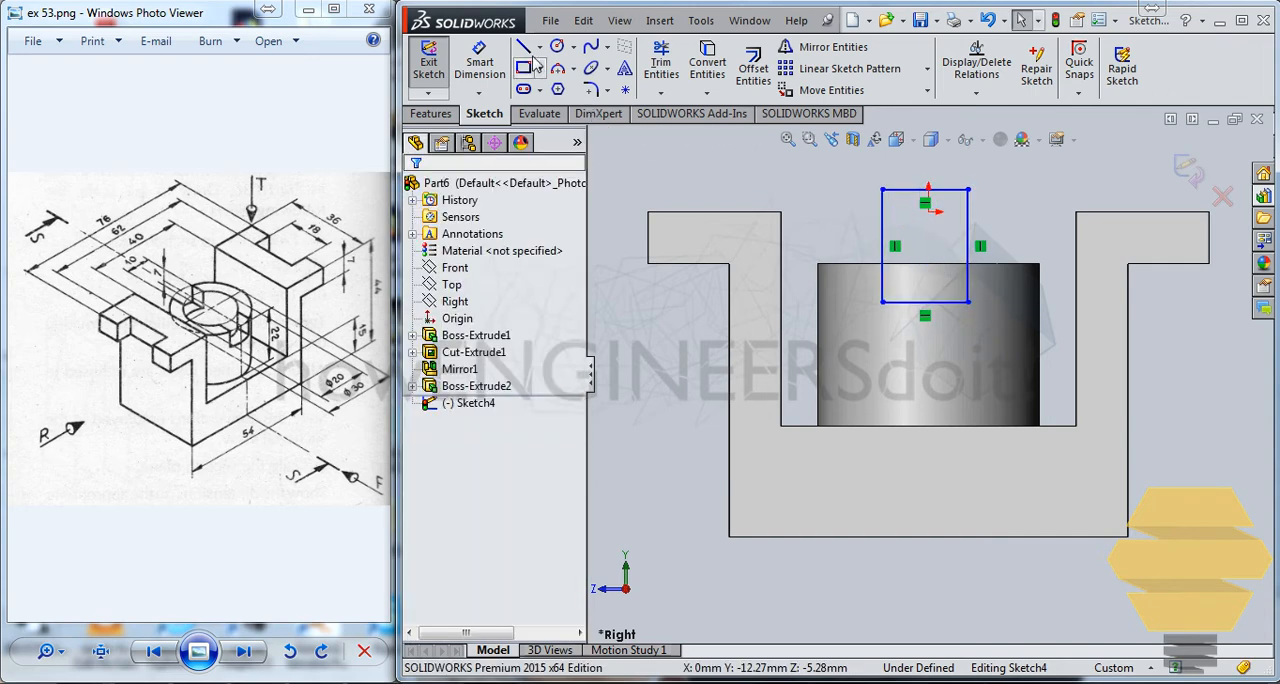
# Draw a vertical centerline about 14 mm long from the origin down through the rectangle
pyautogui.click(540, 47)
pyautogui.click(552, 87)
pyautogui.click(925, 203)
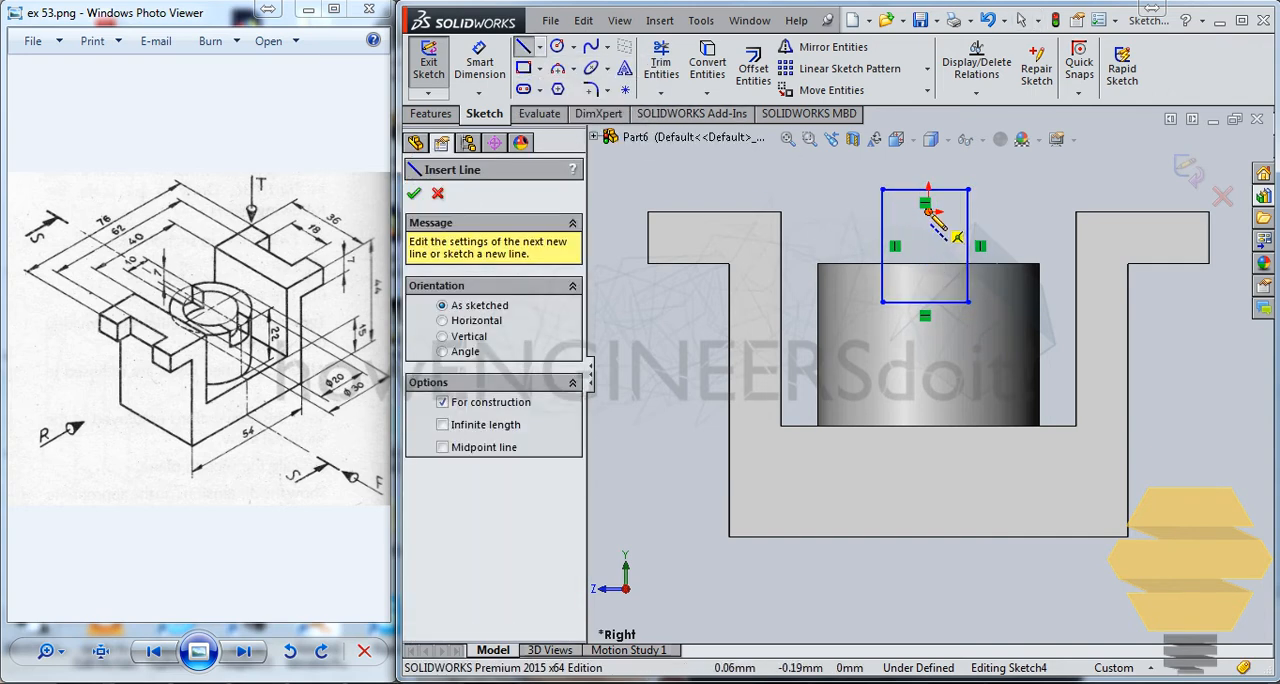
pyautogui.click(928, 425)
pyautogui.press('Escape')
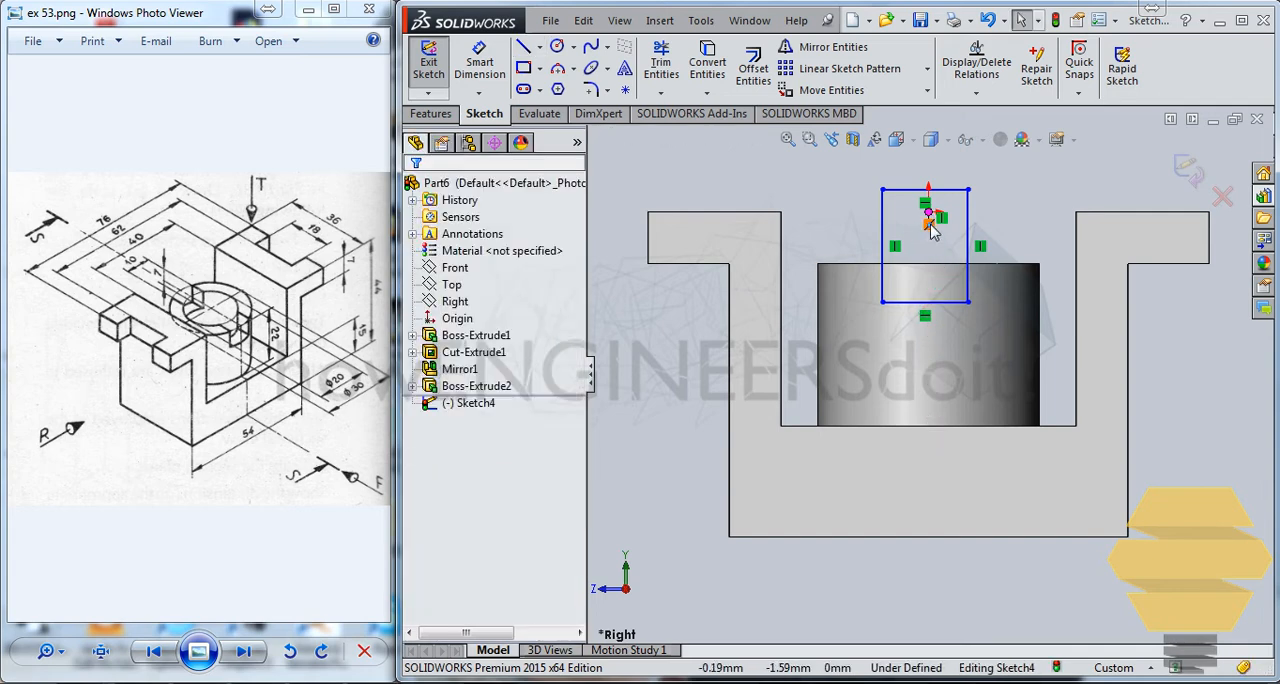
pyautogui.scroll(-5, 930, 230)
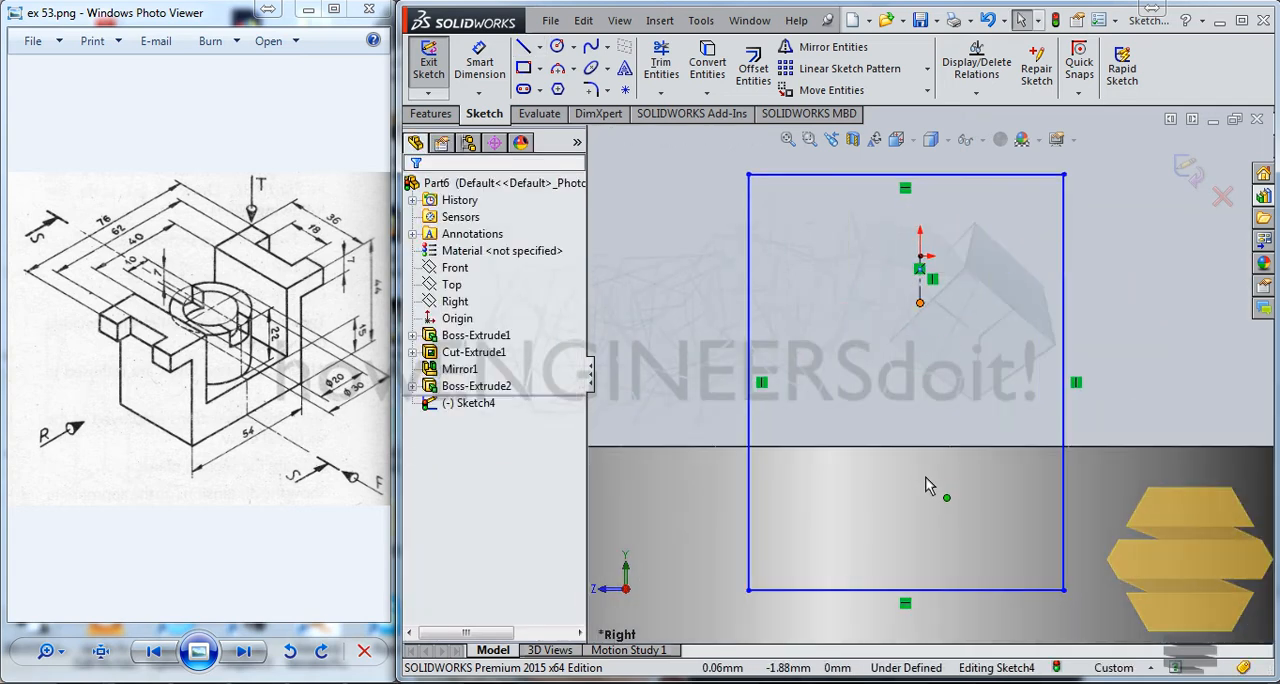
pyautogui.moveTo(926, 478); pyautogui.dragTo(920, 625)
pyautogui.scroll(3, 934, 437)
pyautogui.press('Escape')
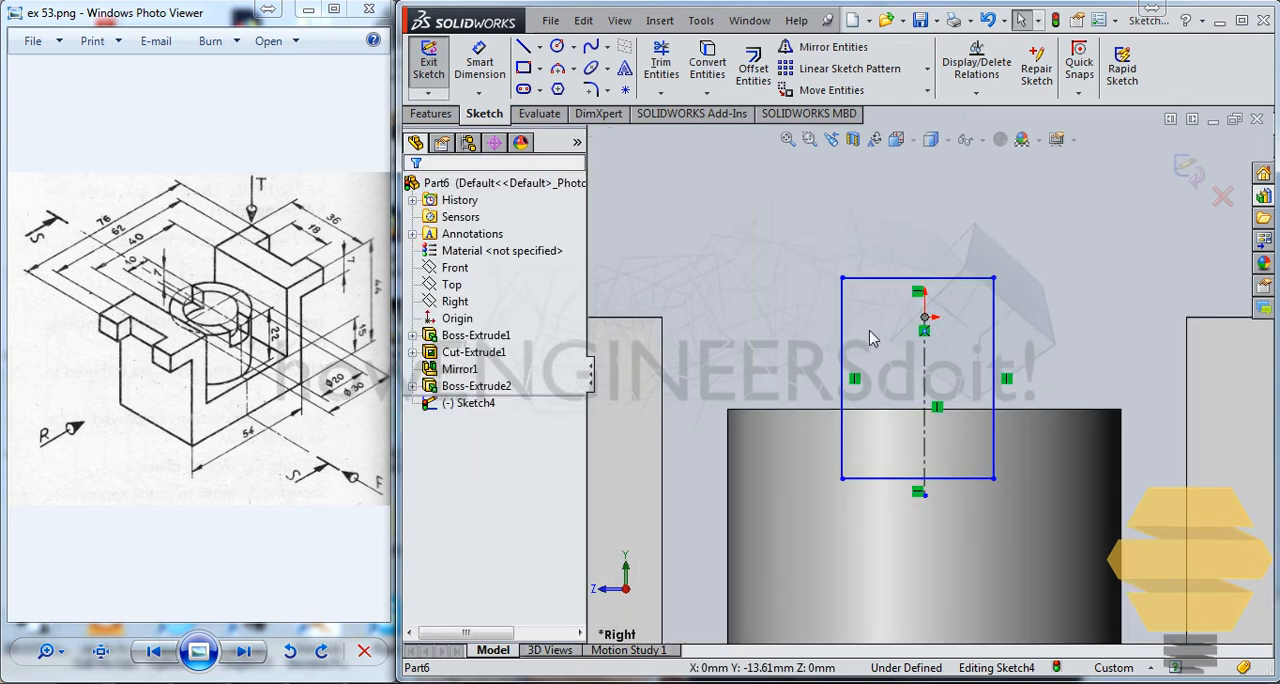
# Make the rectangle's two vertical sides symmetric about the centerline
pyautogui.click(846, 338)
pyautogui.keyDown('ctrl'); pyautogui.click(995, 342); pyautogui.keyUp('ctrl')
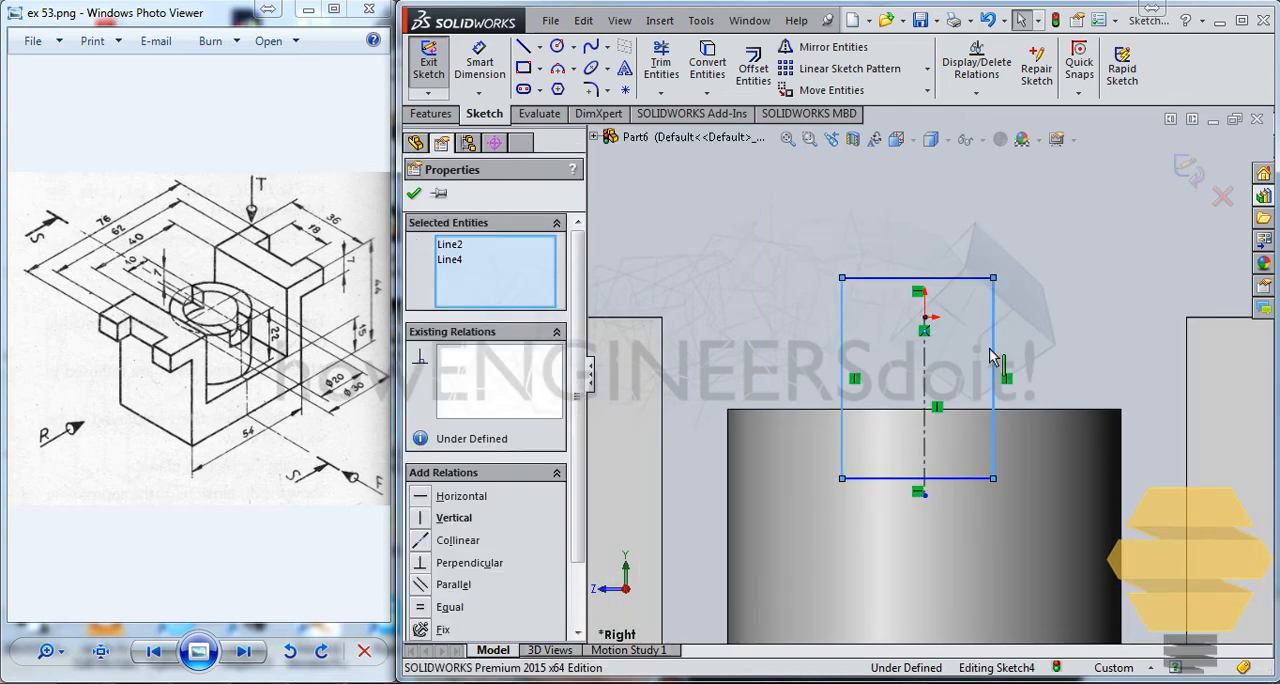
pyautogui.keyDown('ctrl'); pyautogui.click(925, 367); pyautogui.keyUp('ctrl')
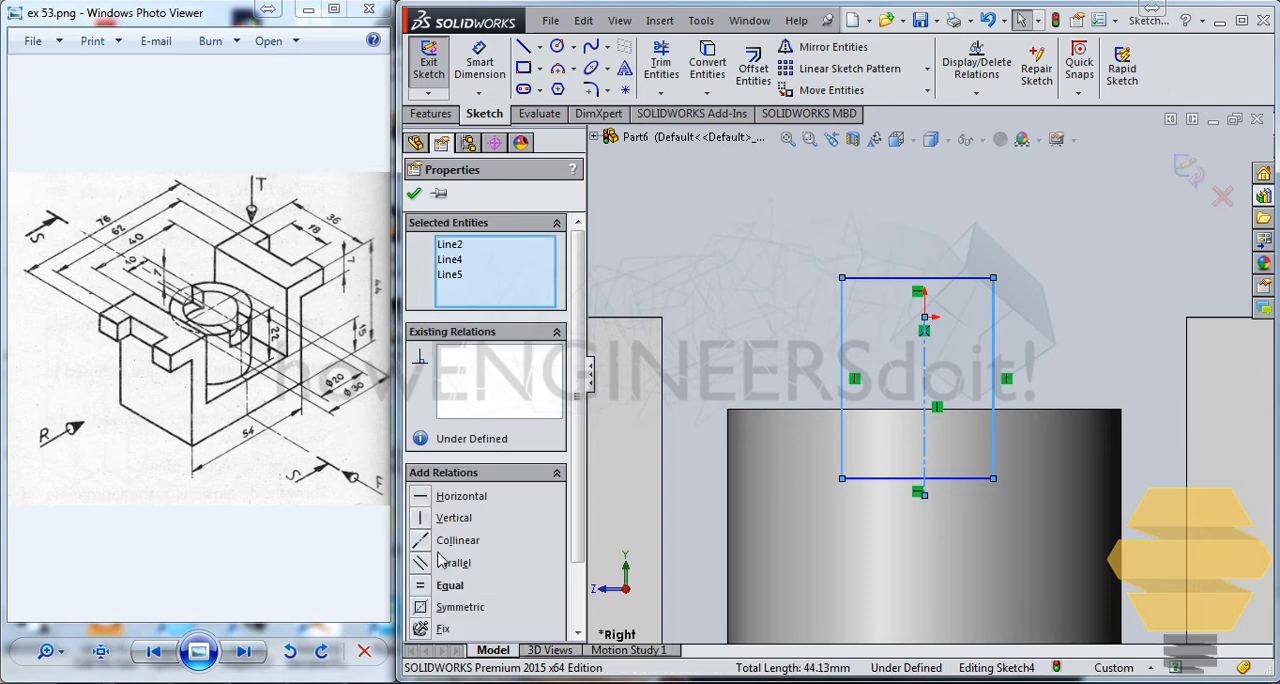
pyautogui.click(428, 607)
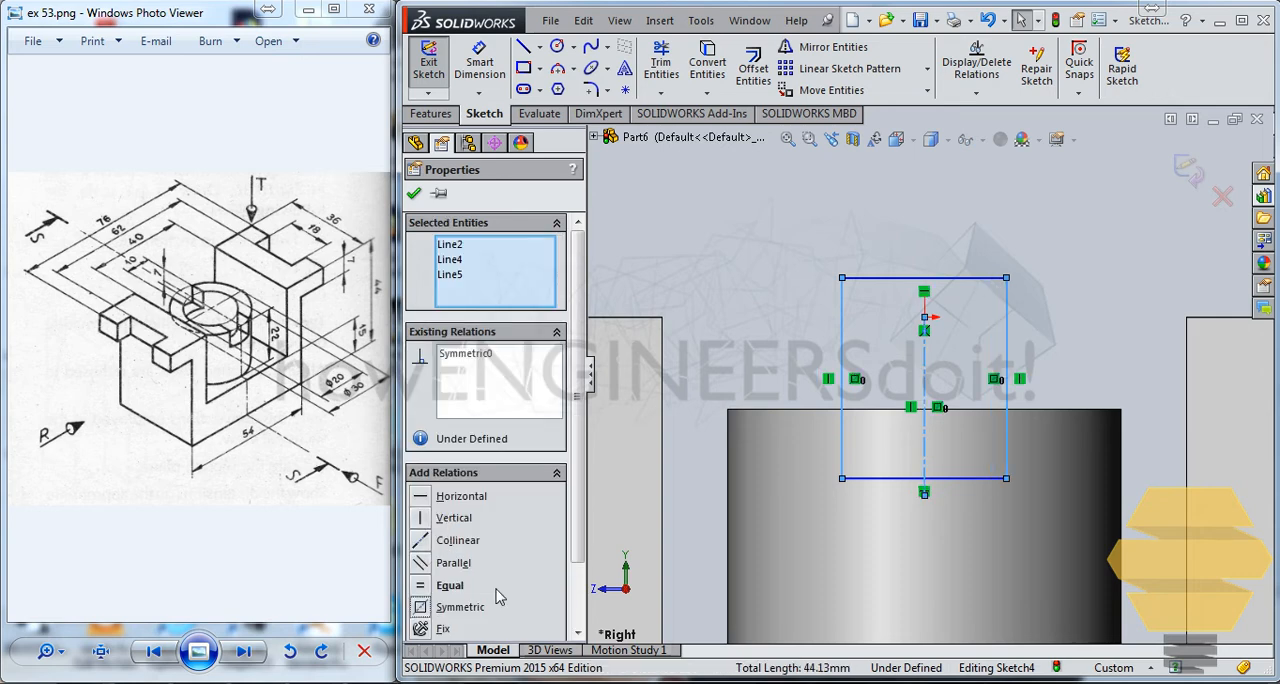
pyautogui.click(413, 196)
# Dimension the rectangle's width as 10 mm
pyautogui.scroll(3, 930, 374)
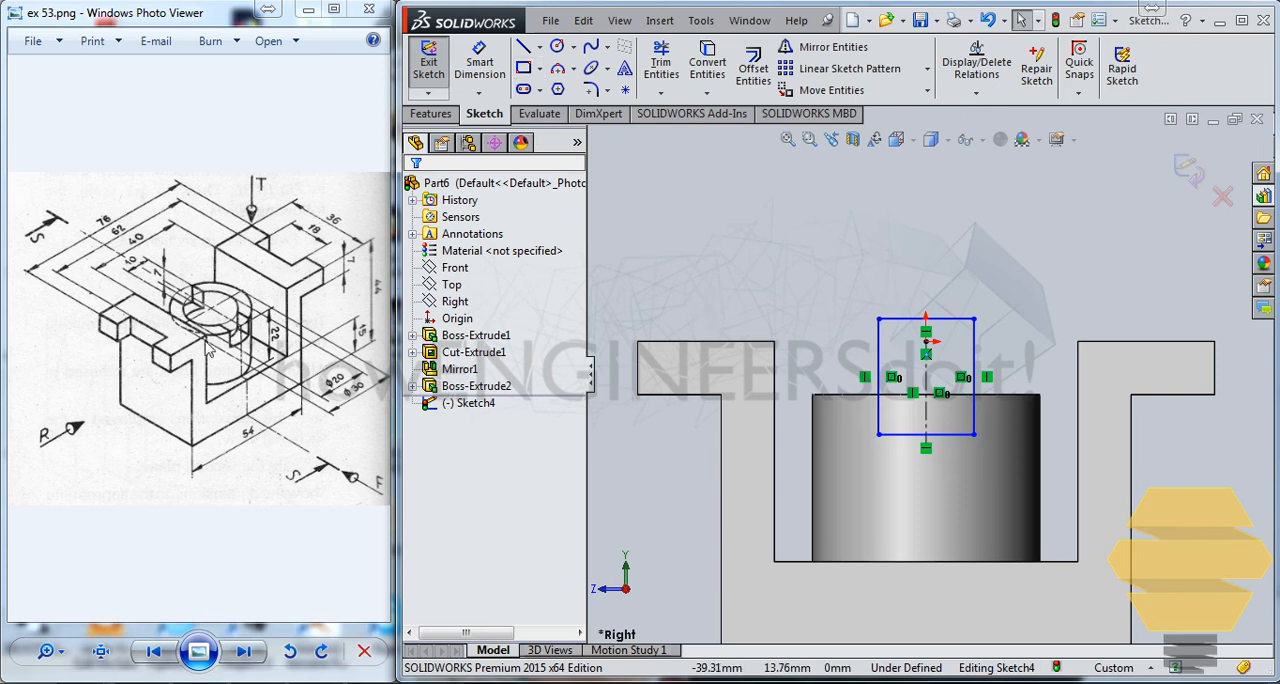
pyautogui.click(955, 319)
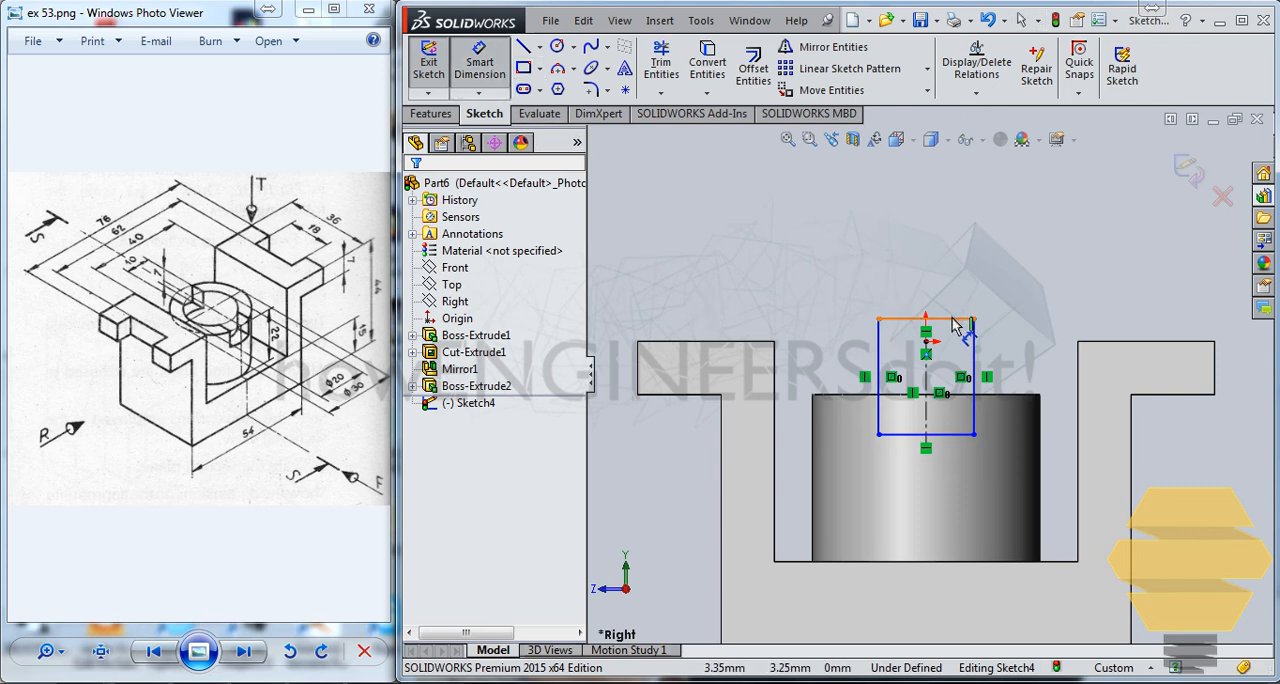
pyautogui.click(957, 238)
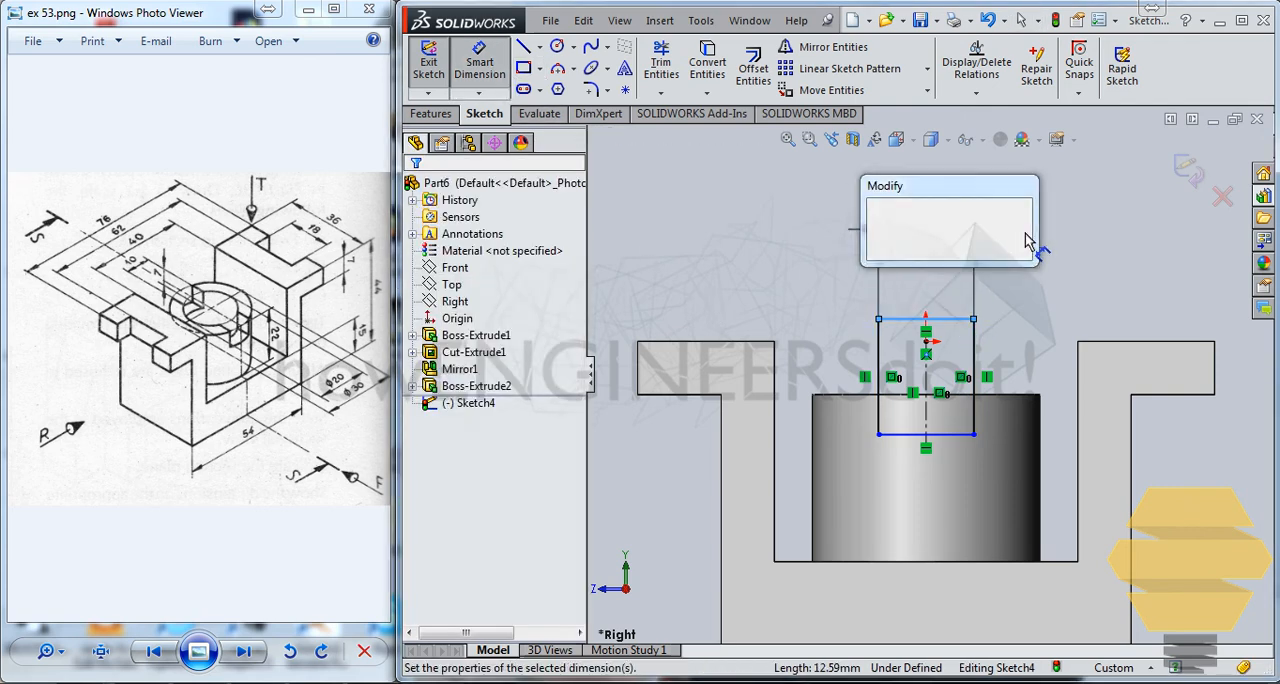
pyautogui.write('10')
pyautogui.press('Return')
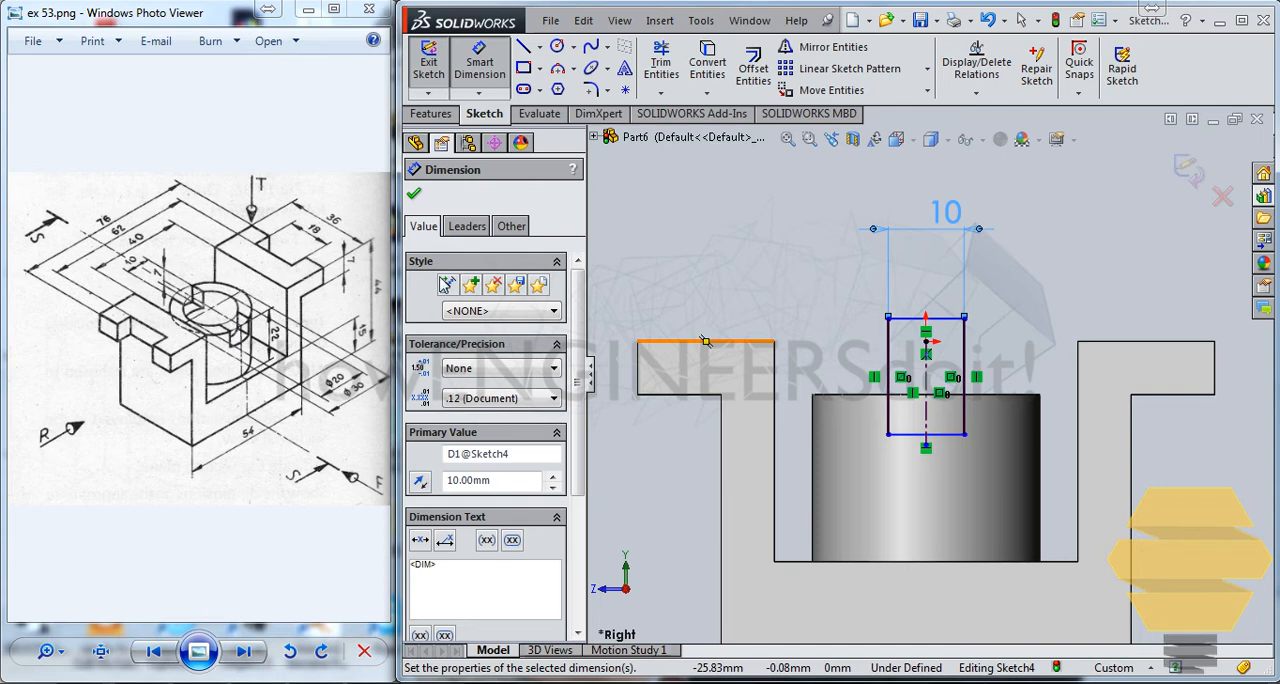
# Dimension the distance from the boss's top edge to the rectangle's lower side as 7 mm
pyautogui.click(850, 394)
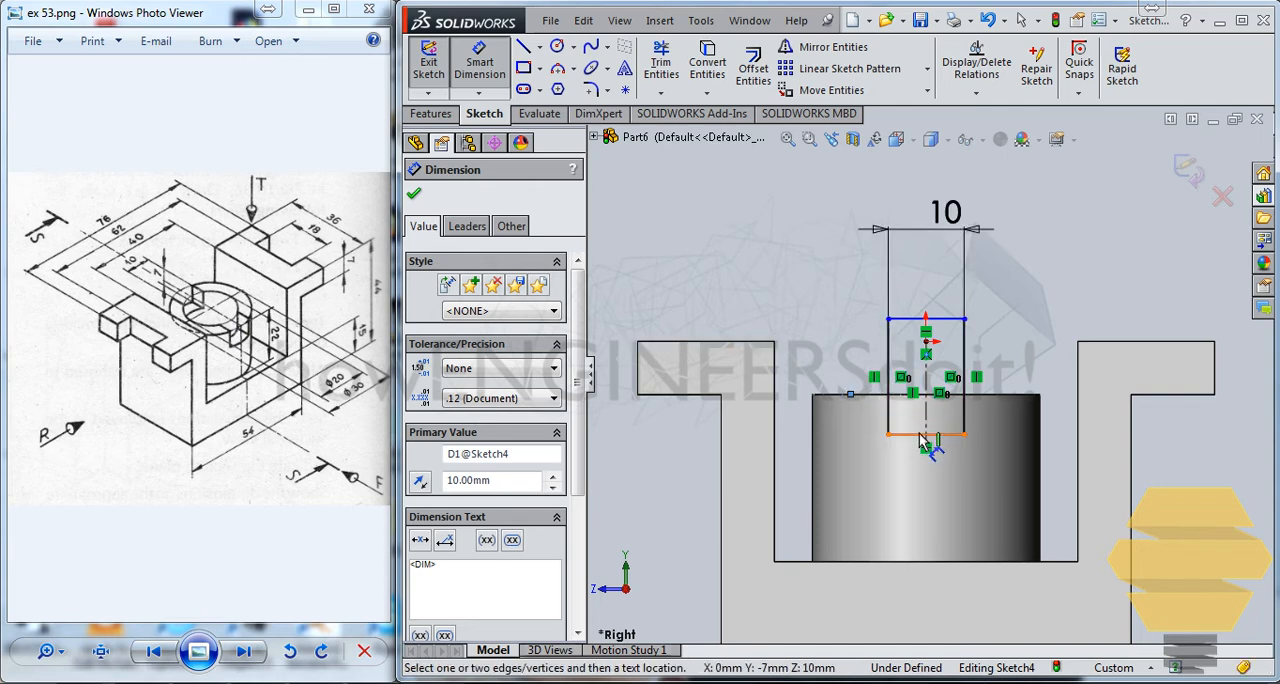
pyautogui.click(922, 434)
pyautogui.click(1088, 356)
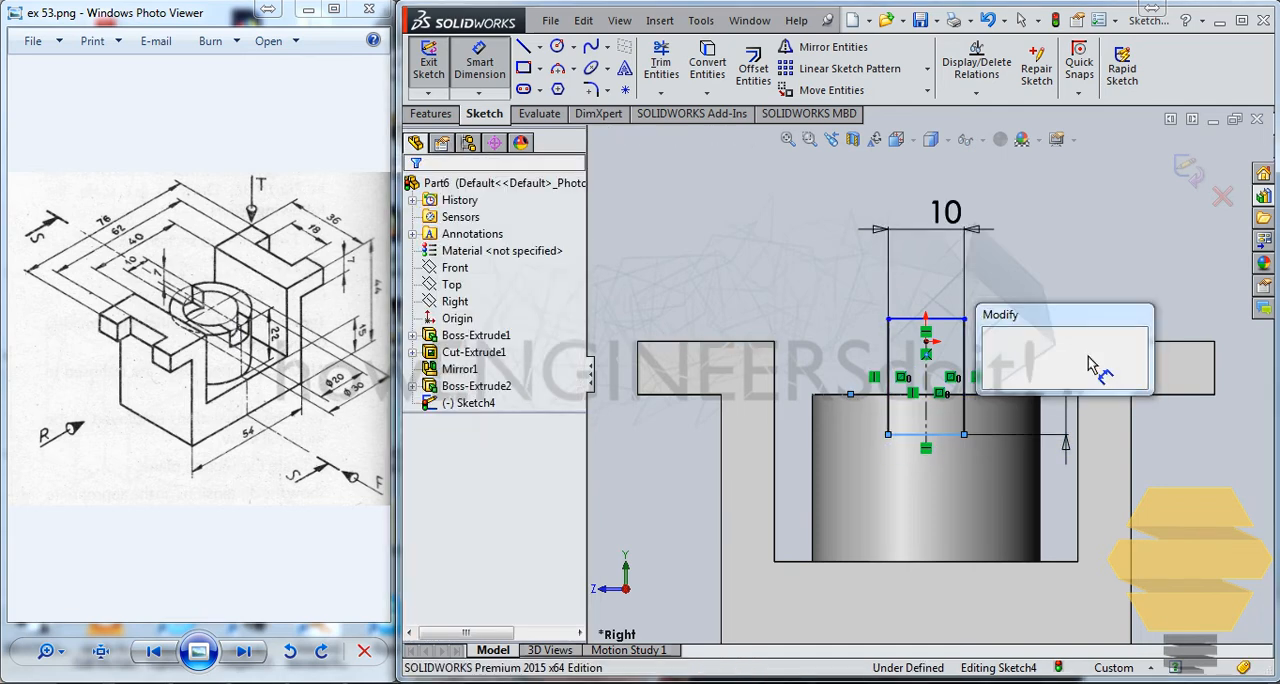
pyautogui.write('7')
pyautogui.press('Return')
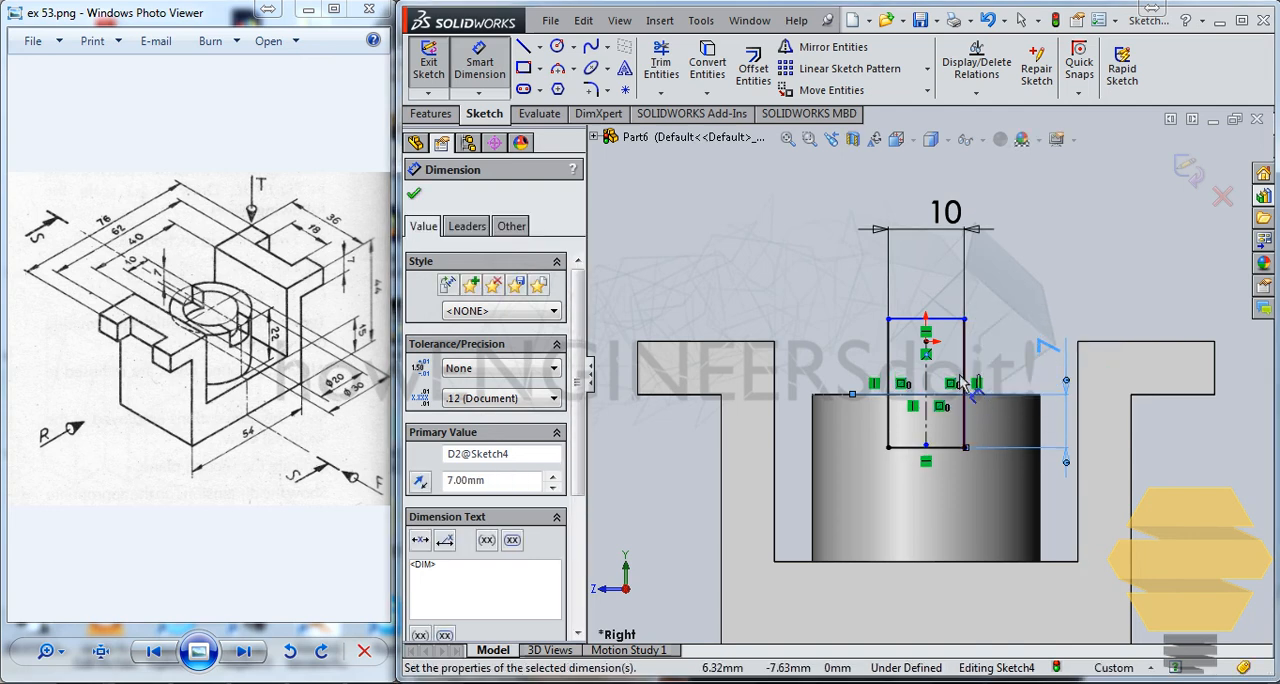
pyautogui.press('Escape')
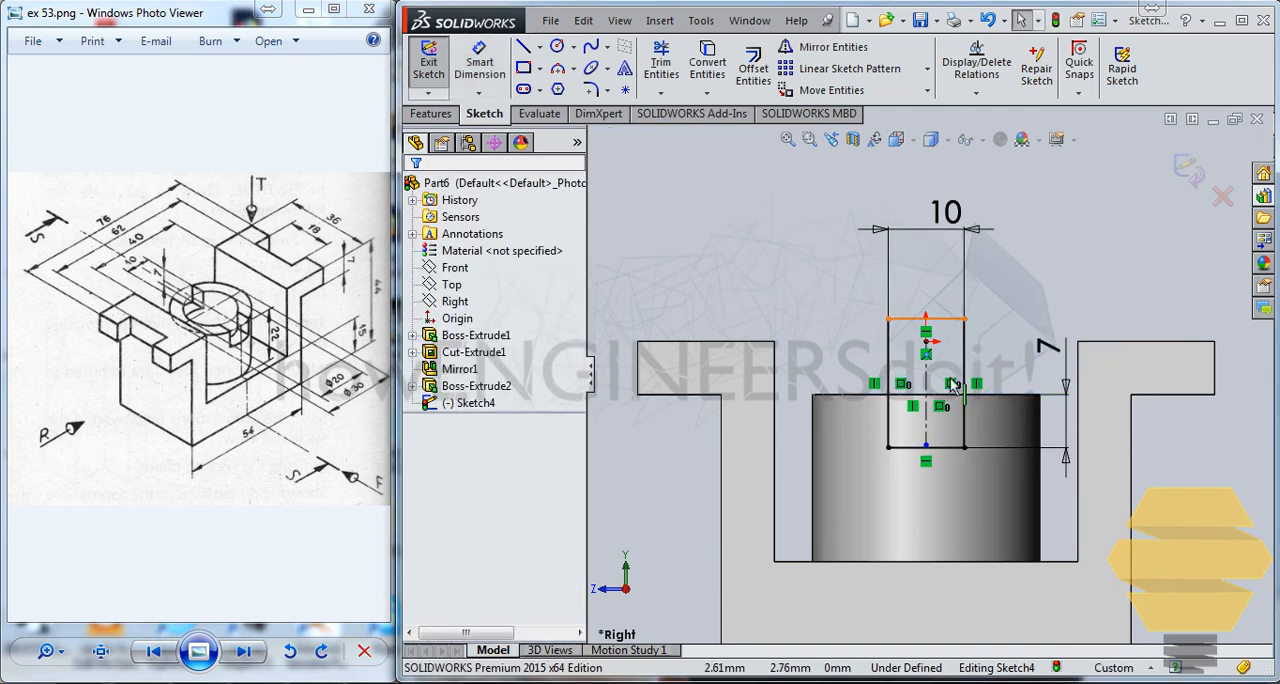
# Move the rectangle's upper side onto the boss's top edge to fully define the sketch, and exit the sketch
pyautogui.moveTo(949, 378)
pyautogui.mouseDown()
pyautogui.moveTo(953, 398)
pyautogui.moveTo(958, 379)
pyautogui.moveTo(971, 396)
pyautogui.mouseUp()
pyautogui.click(984, 370)
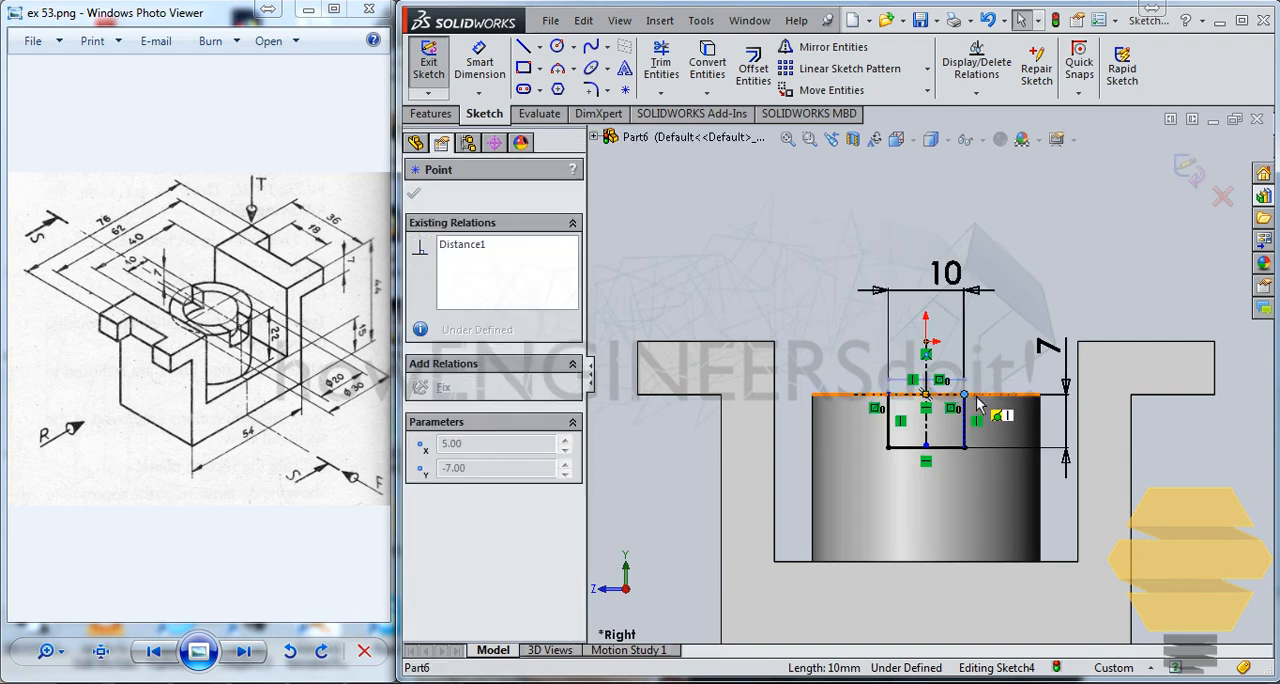
pyautogui.click(1194, 178)
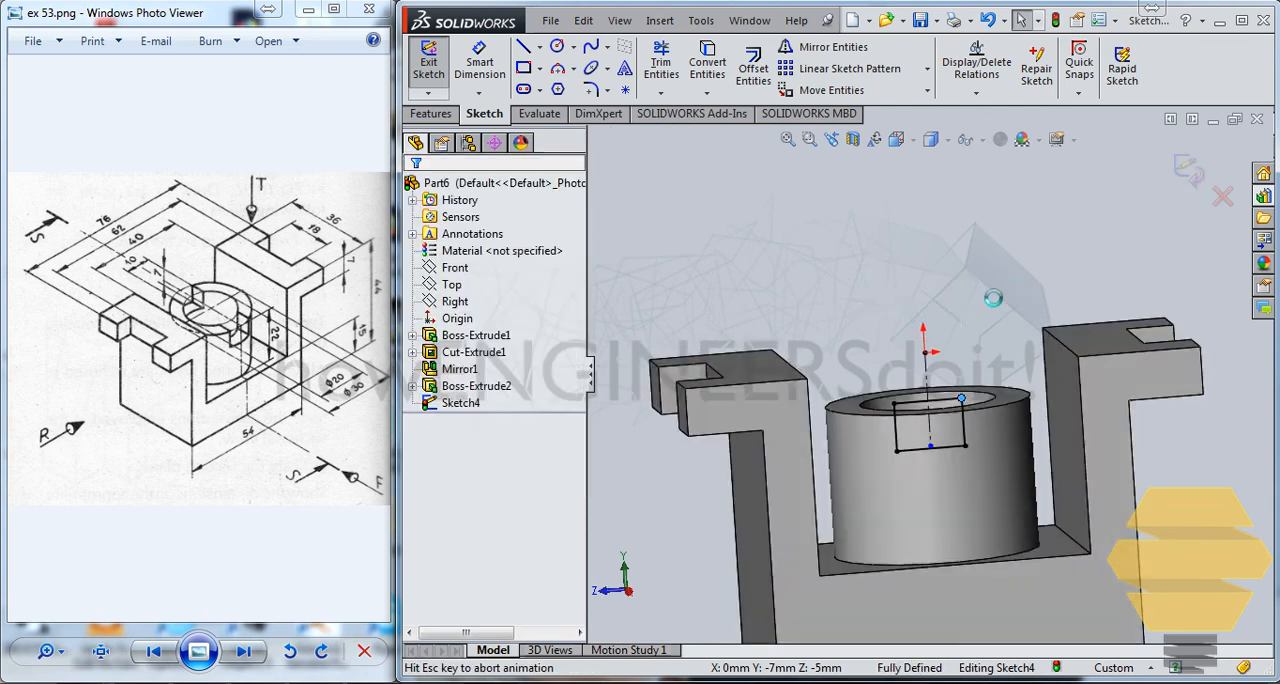
# Cut the rectangle through both walls of the boss with an Extruded Cut set to Up To Next in both directions
pyautogui.click(455, 115)
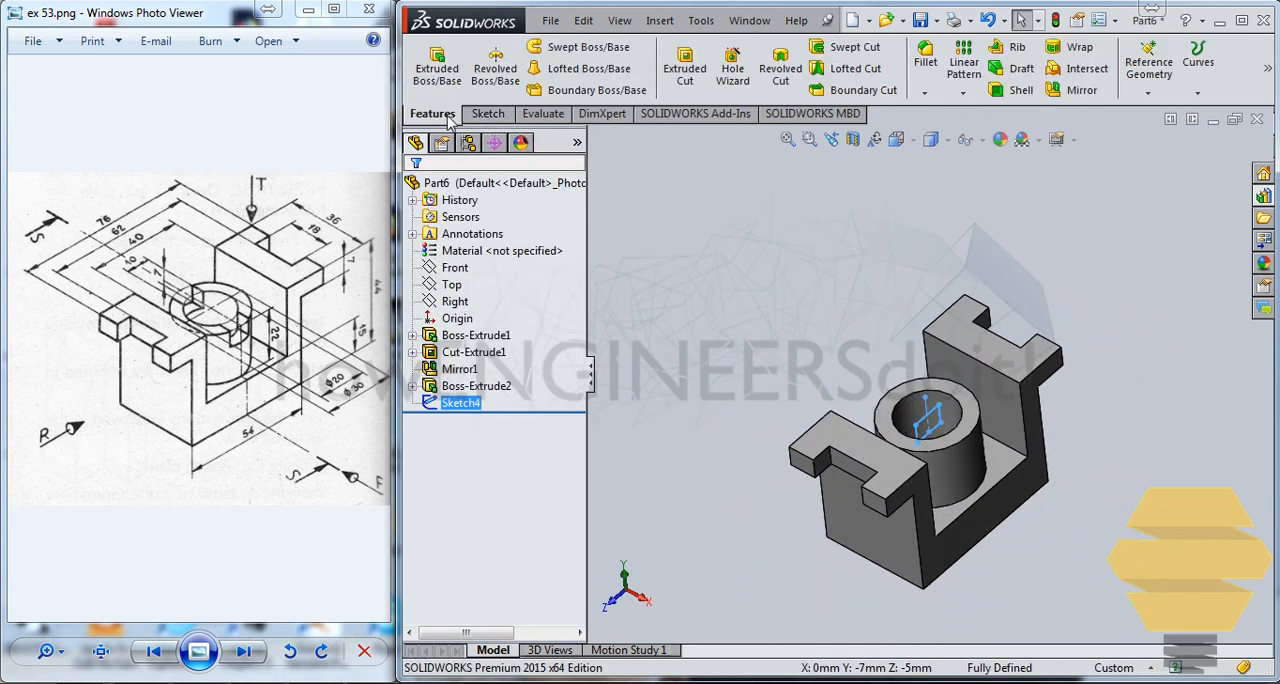
pyautogui.click(684, 68)
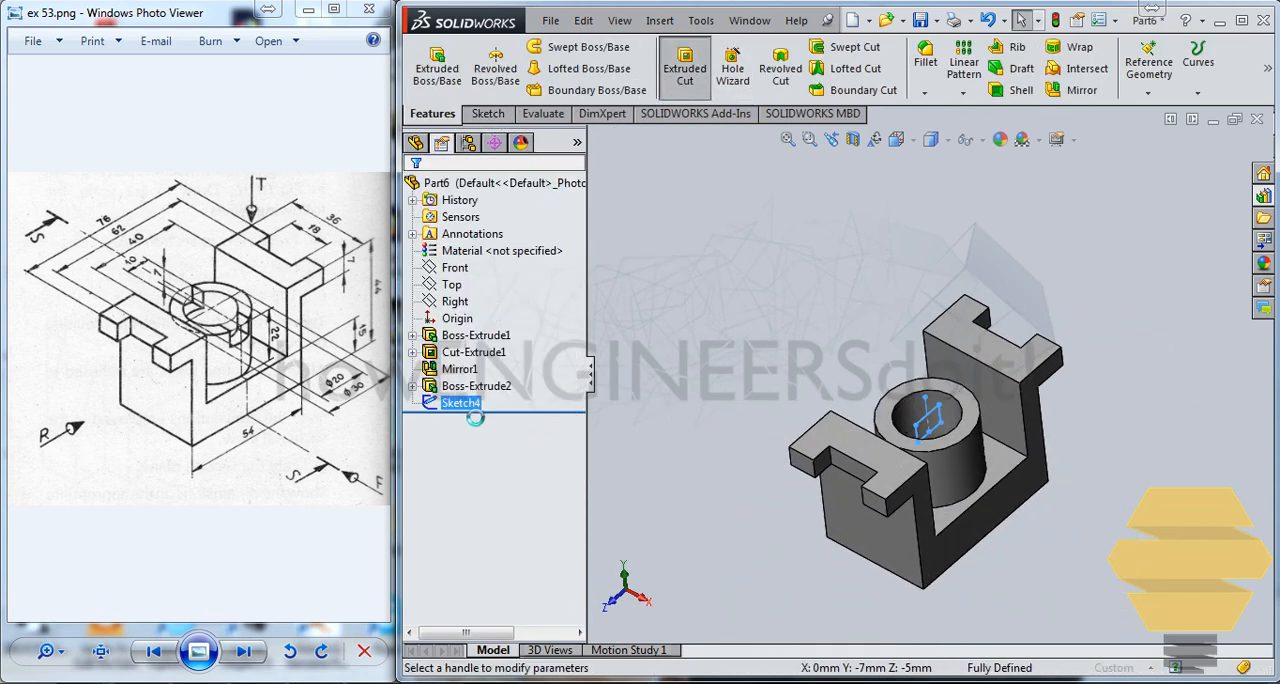
pyautogui.click(445, 295)
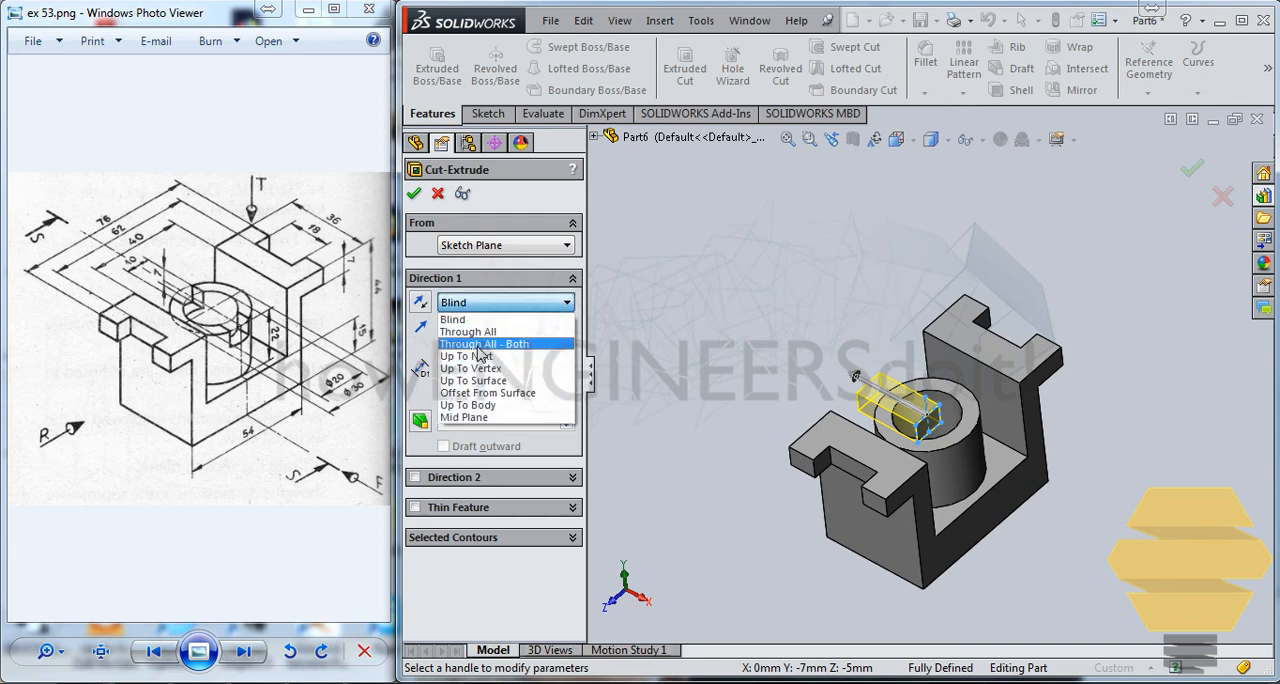
pyautogui.click(470, 352)
pyautogui.click(416, 449)
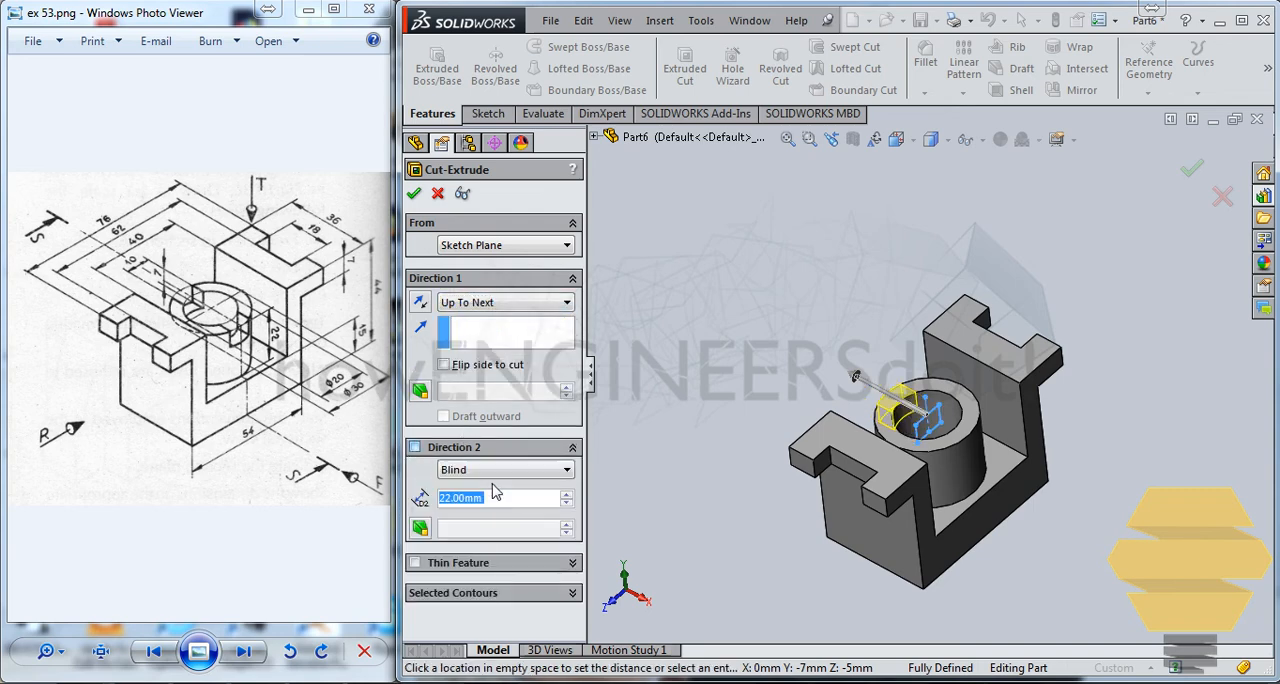
pyautogui.click(494, 470)
pyautogui.click(479, 513)
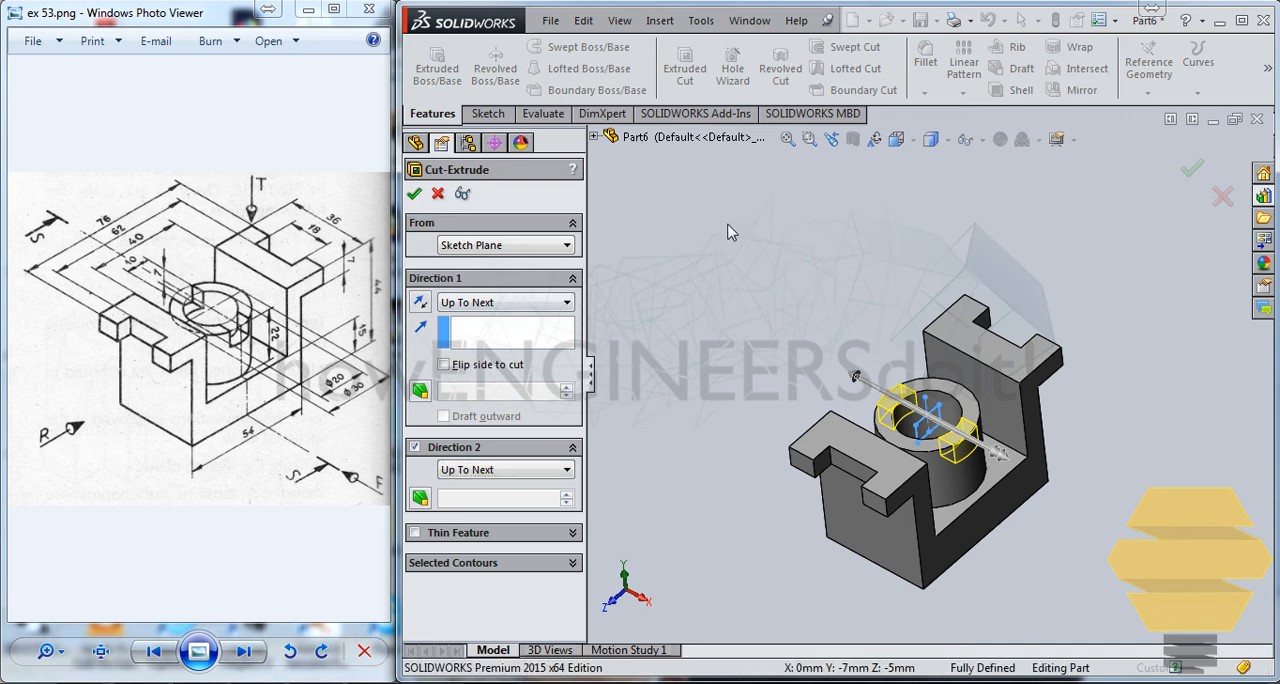
pyautogui.click(414, 194)
pyautogui.click(768, 233)
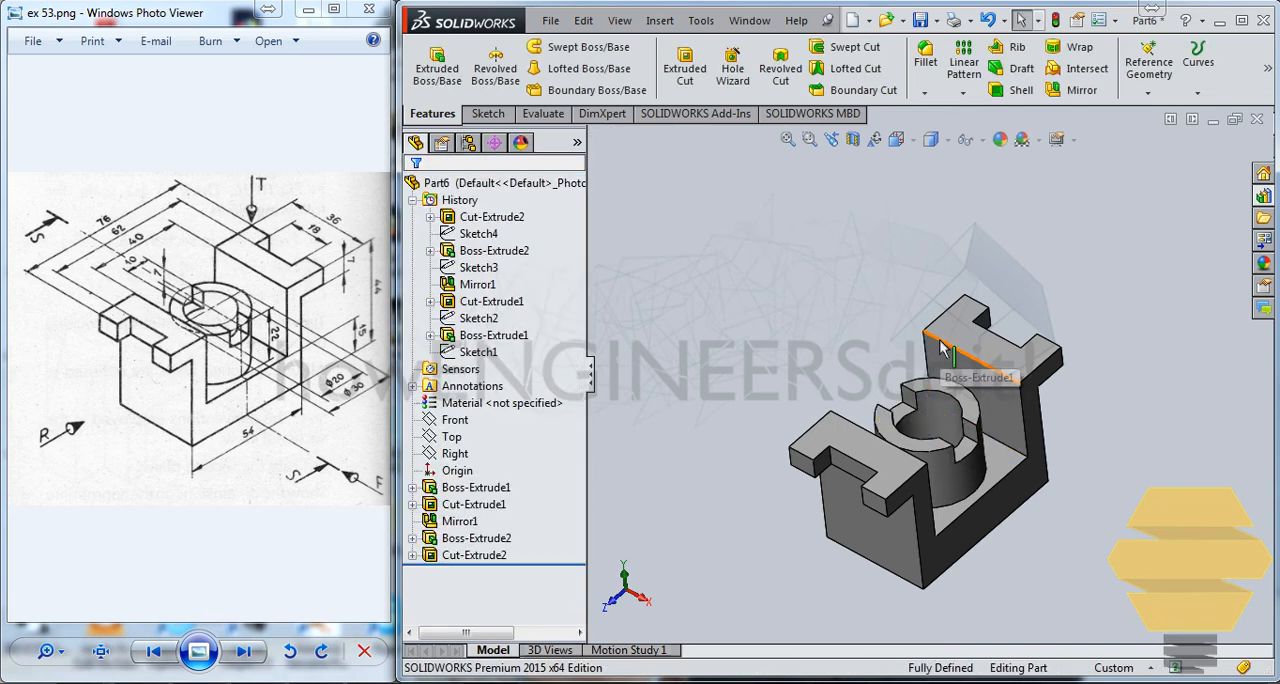